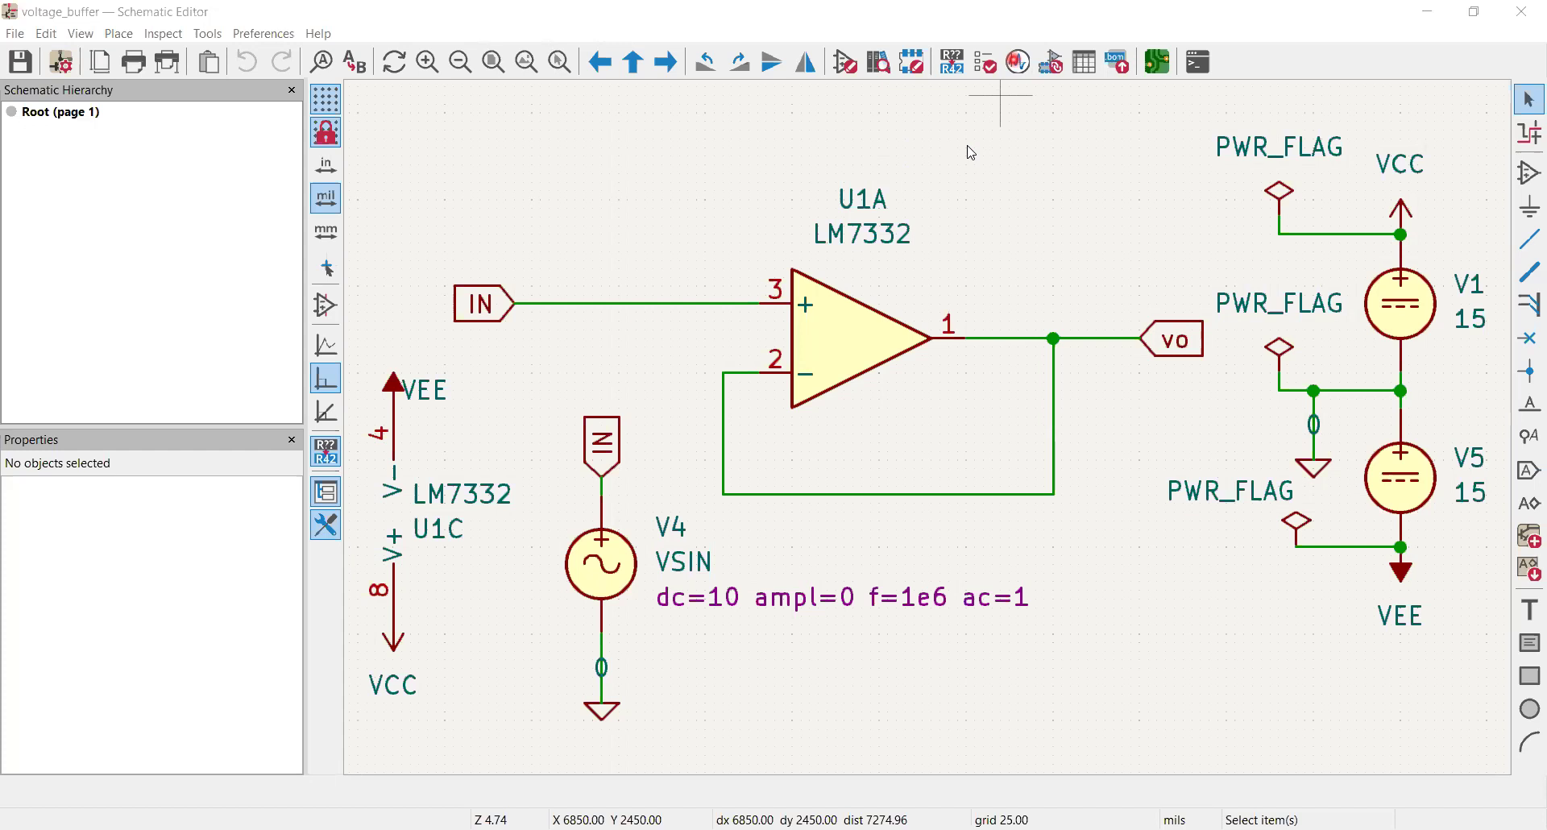
# Open the Schematic Editor color preferences and preview the KiCad Classic and KiCad Default themes
pyautogui.click(944, 163)
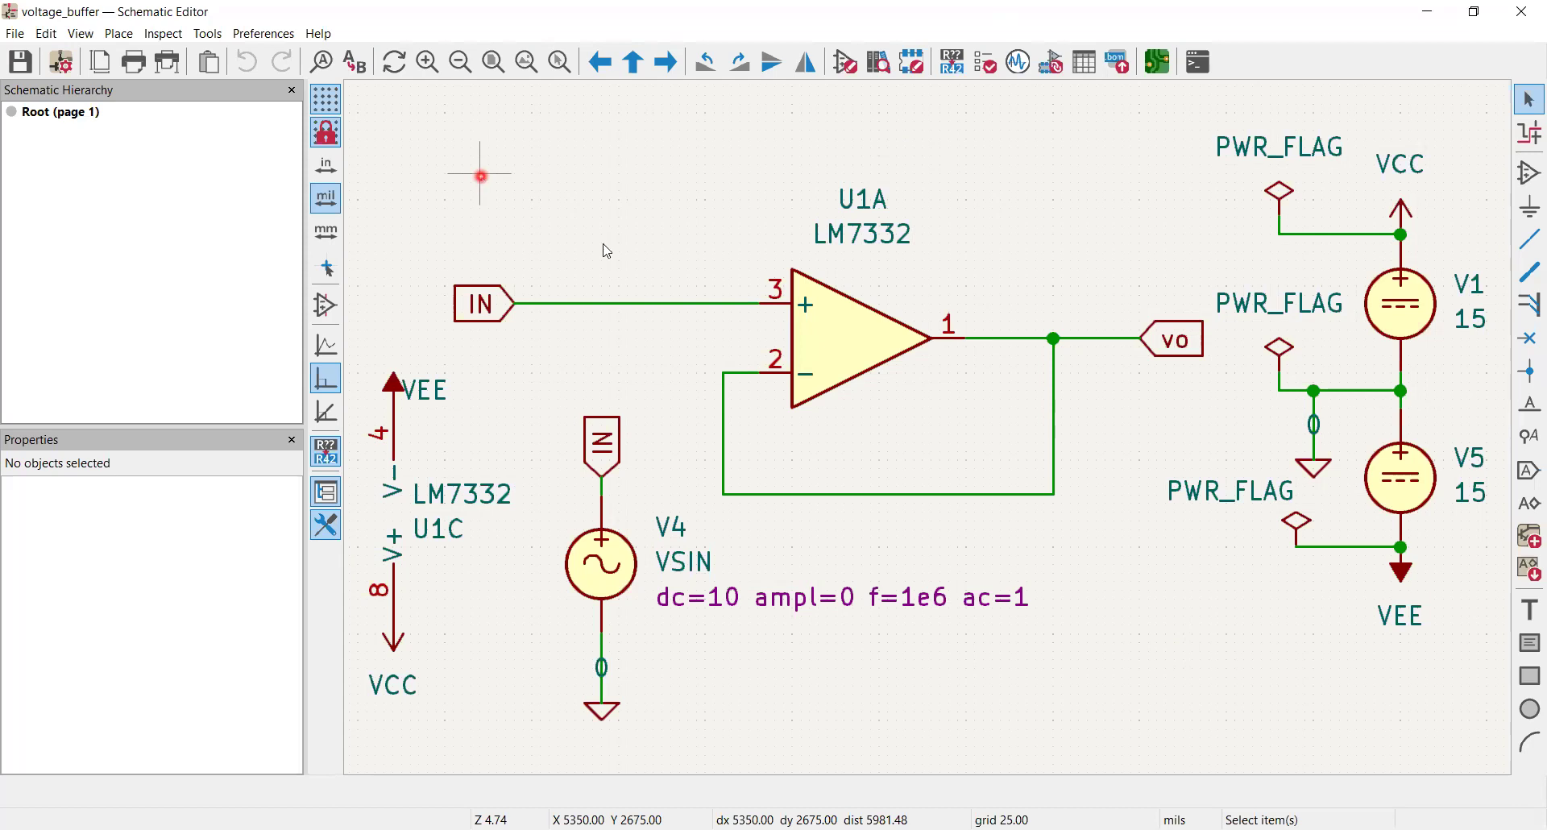
pyautogui.click(266, 34)
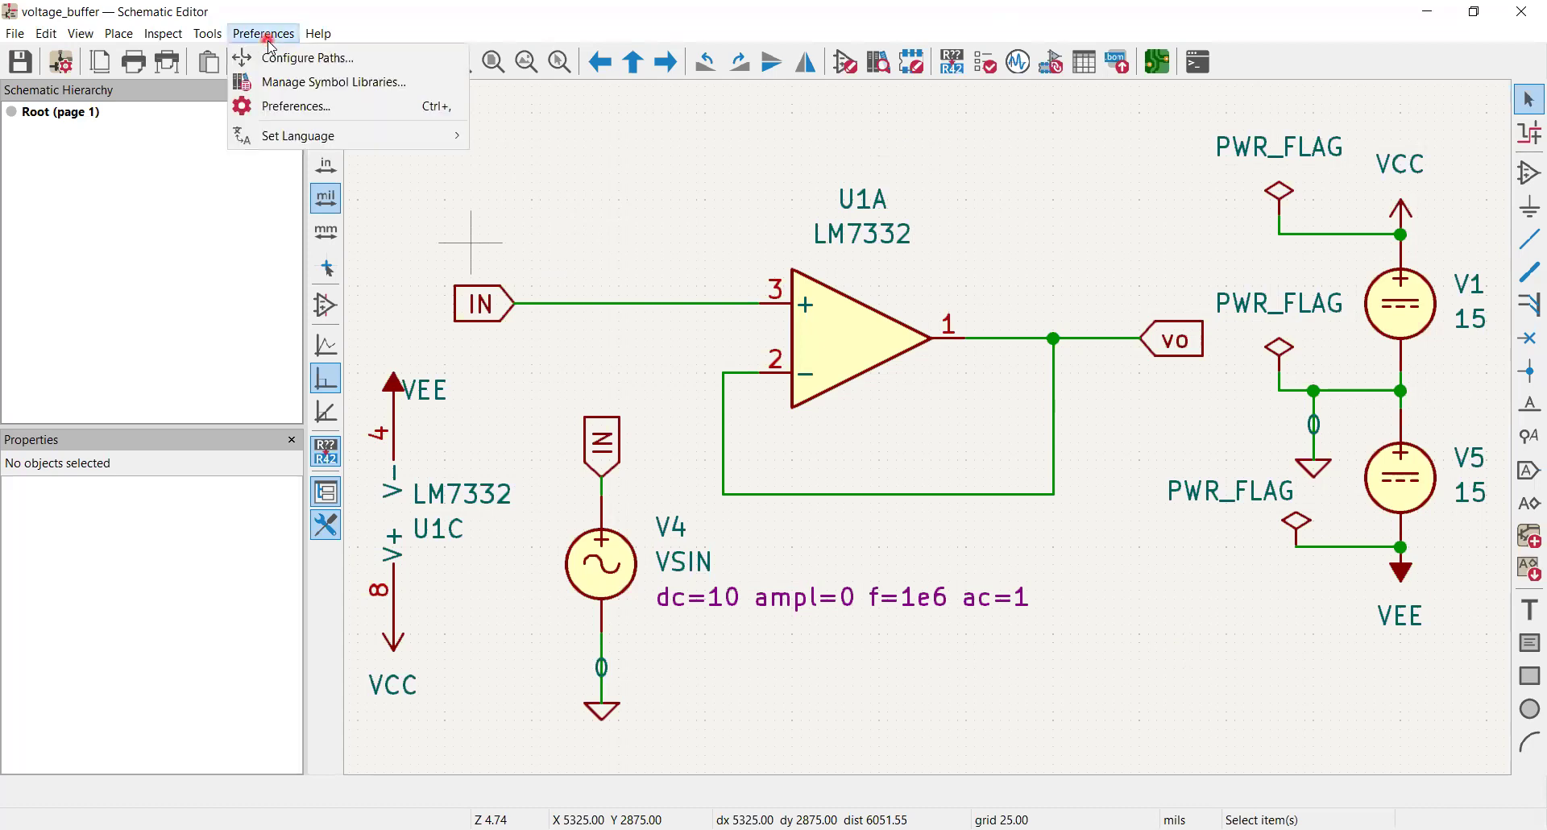
pyautogui.click(298, 107)
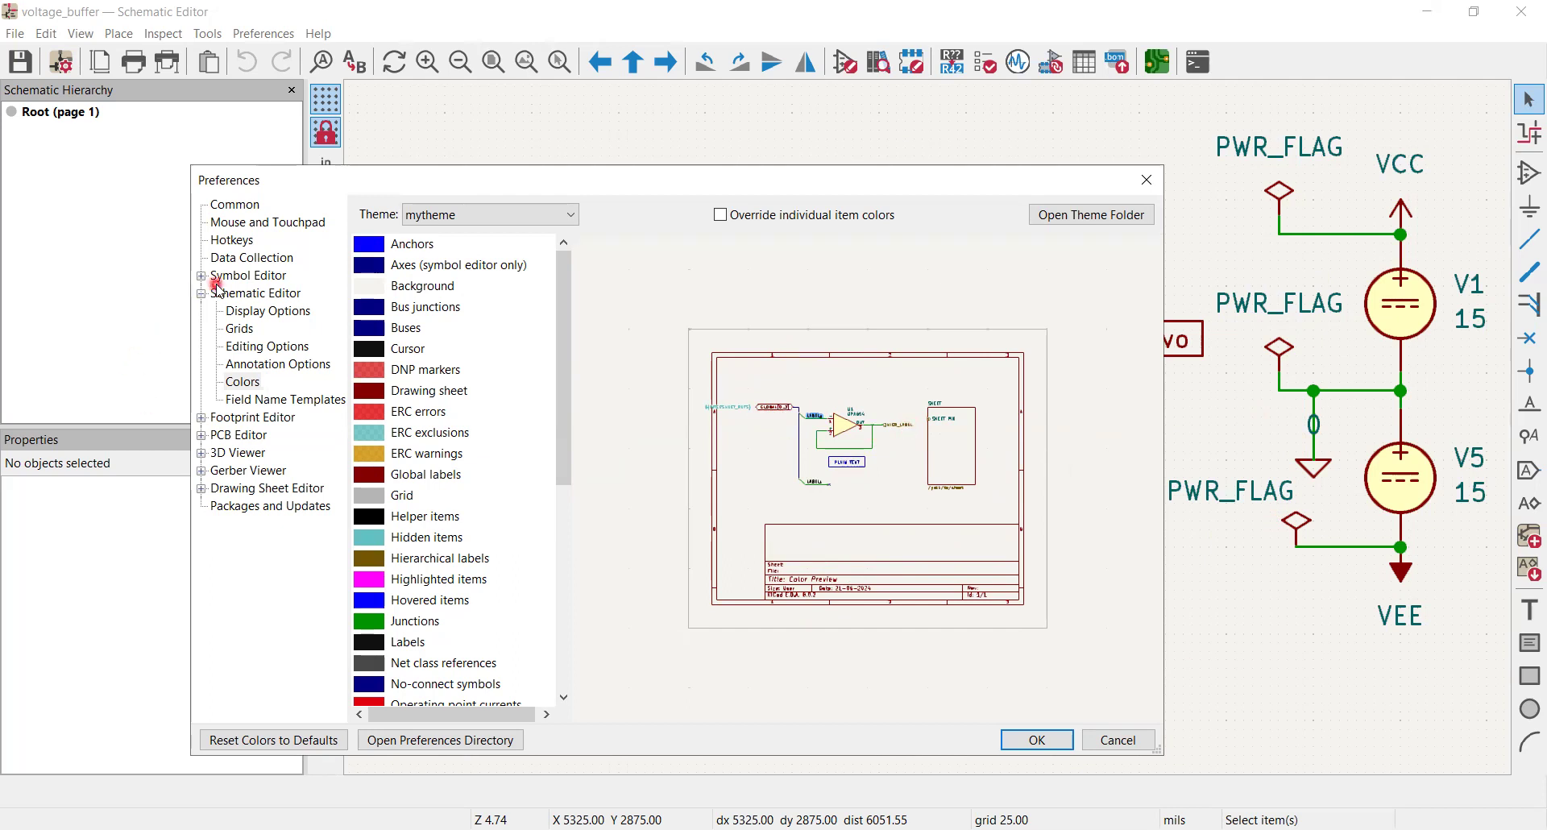
pyautogui.click(481, 220)
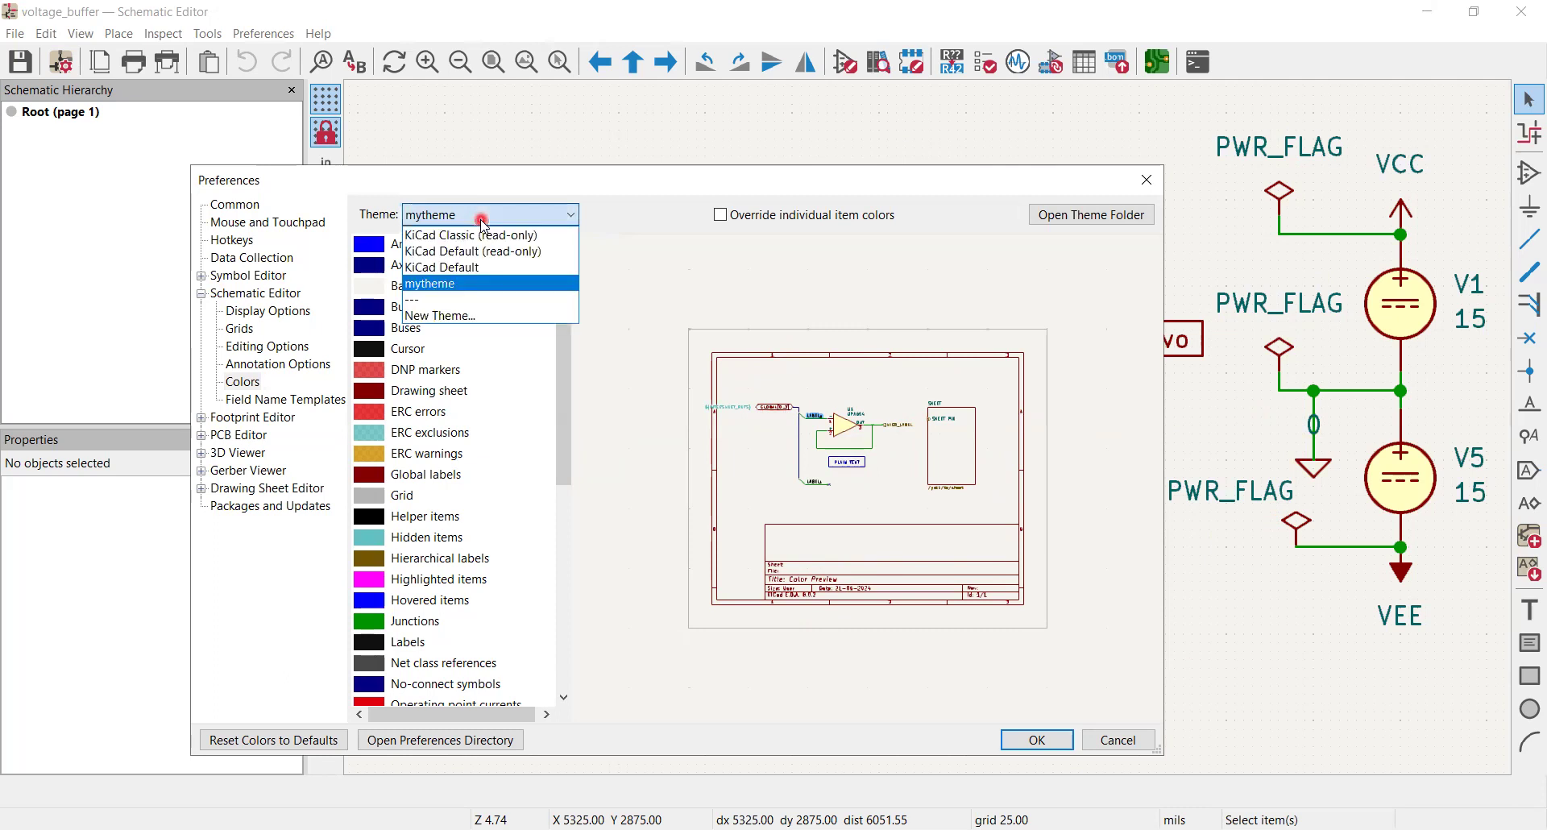
pyautogui.click(481, 234)
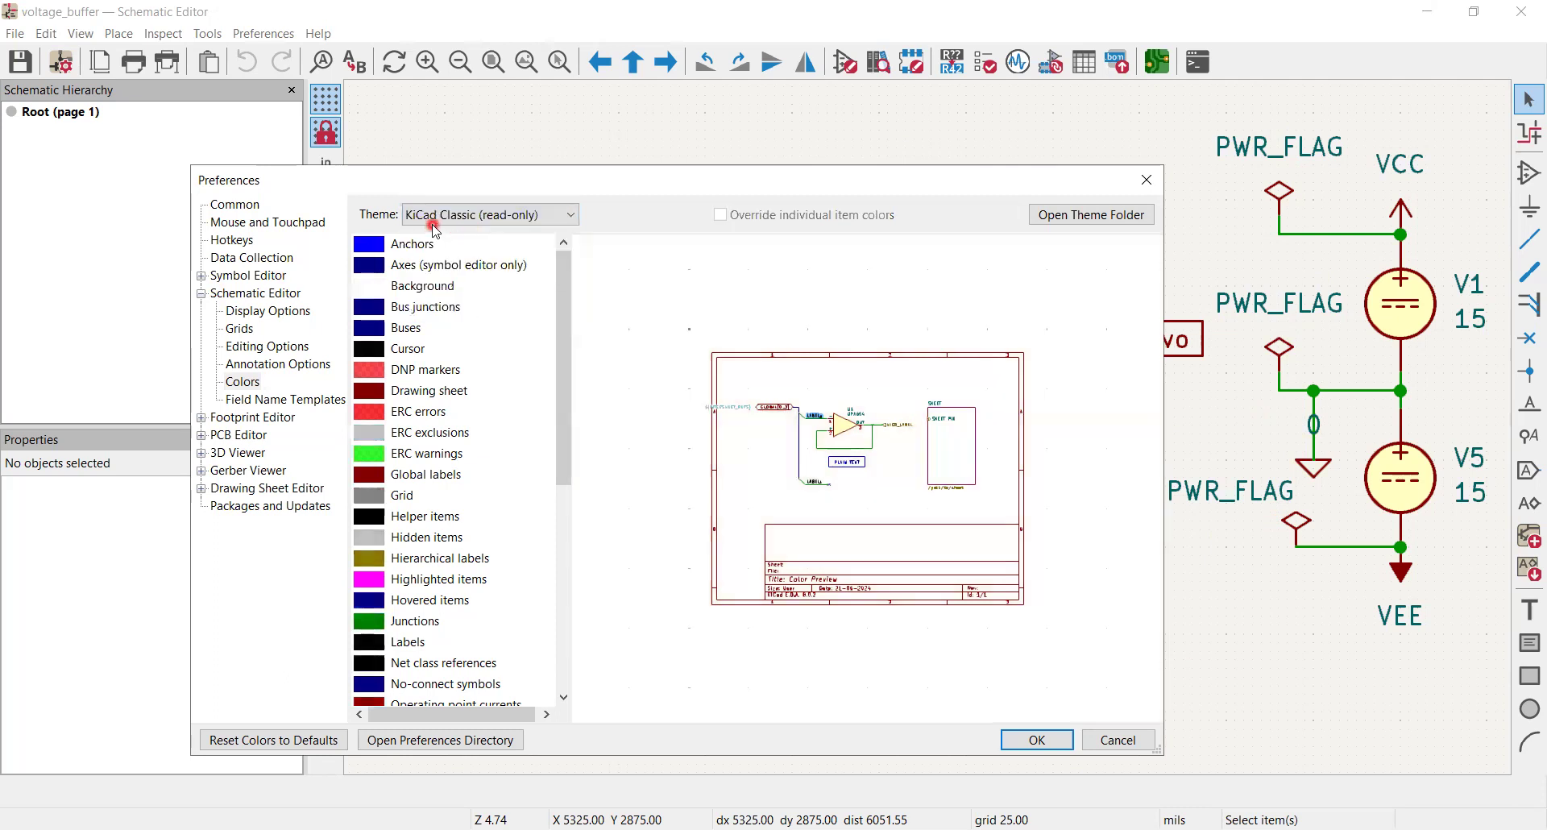
pyautogui.click(481, 216)
pyautogui.click(471, 252)
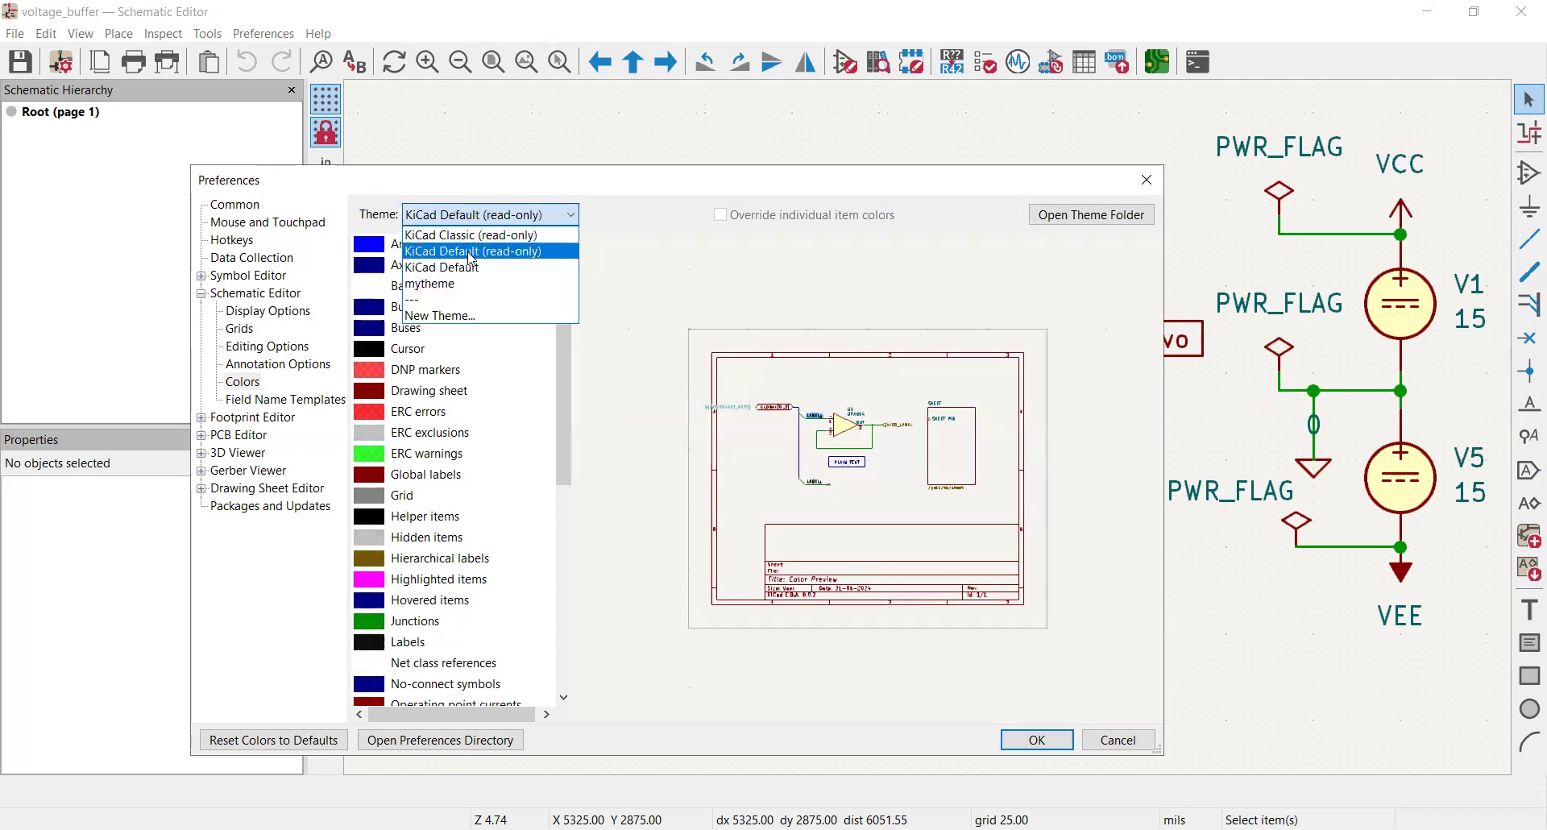
pyautogui.click(518, 216)
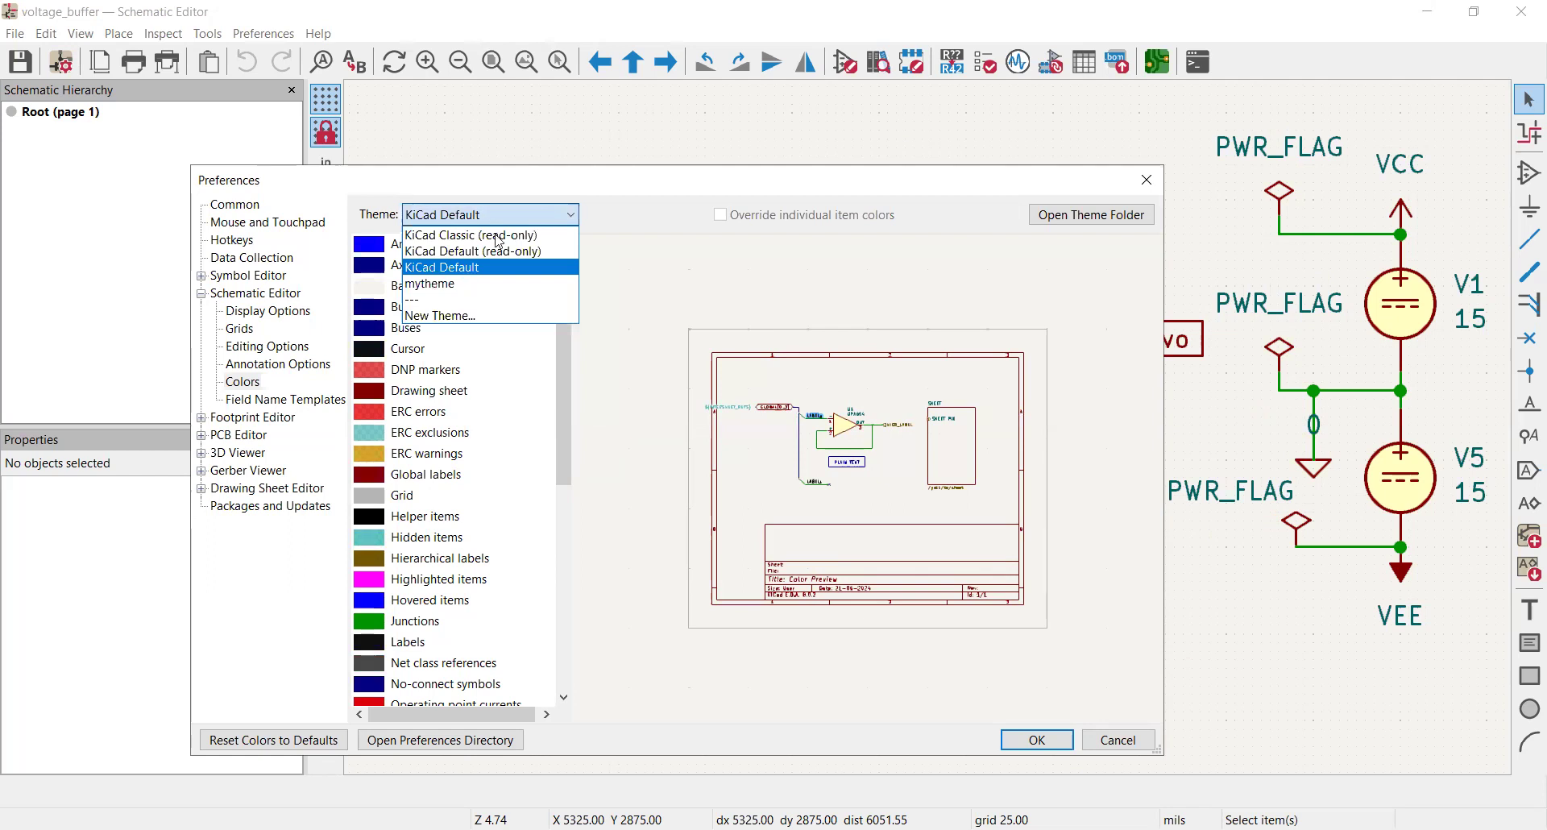
pyautogui.click(506, 222)
pyautogui.click(510, 227)
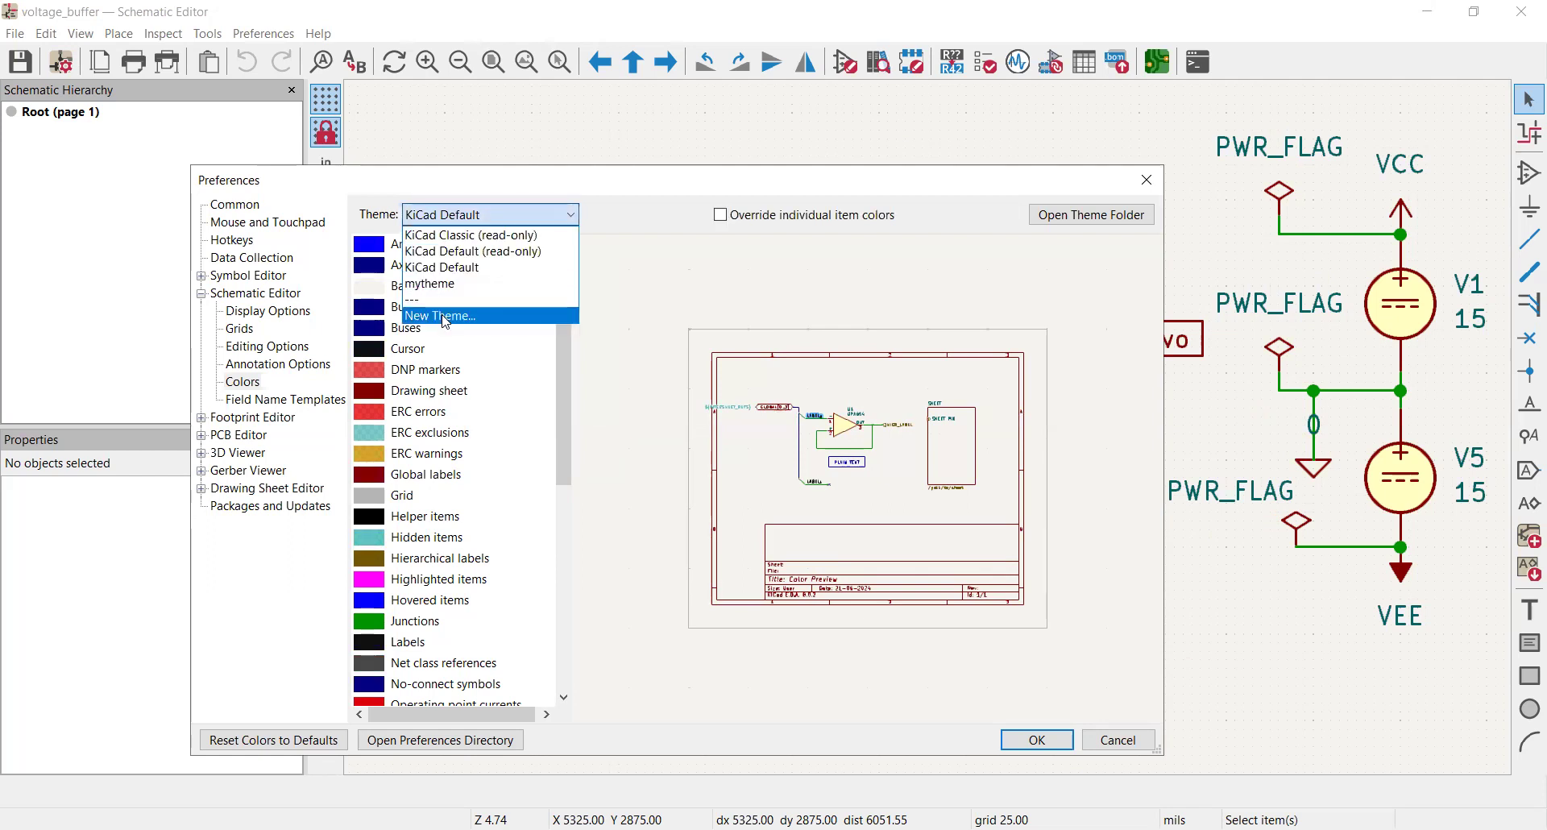
pyautogui.click(446, 316)
pyautogui.click(586, 466)
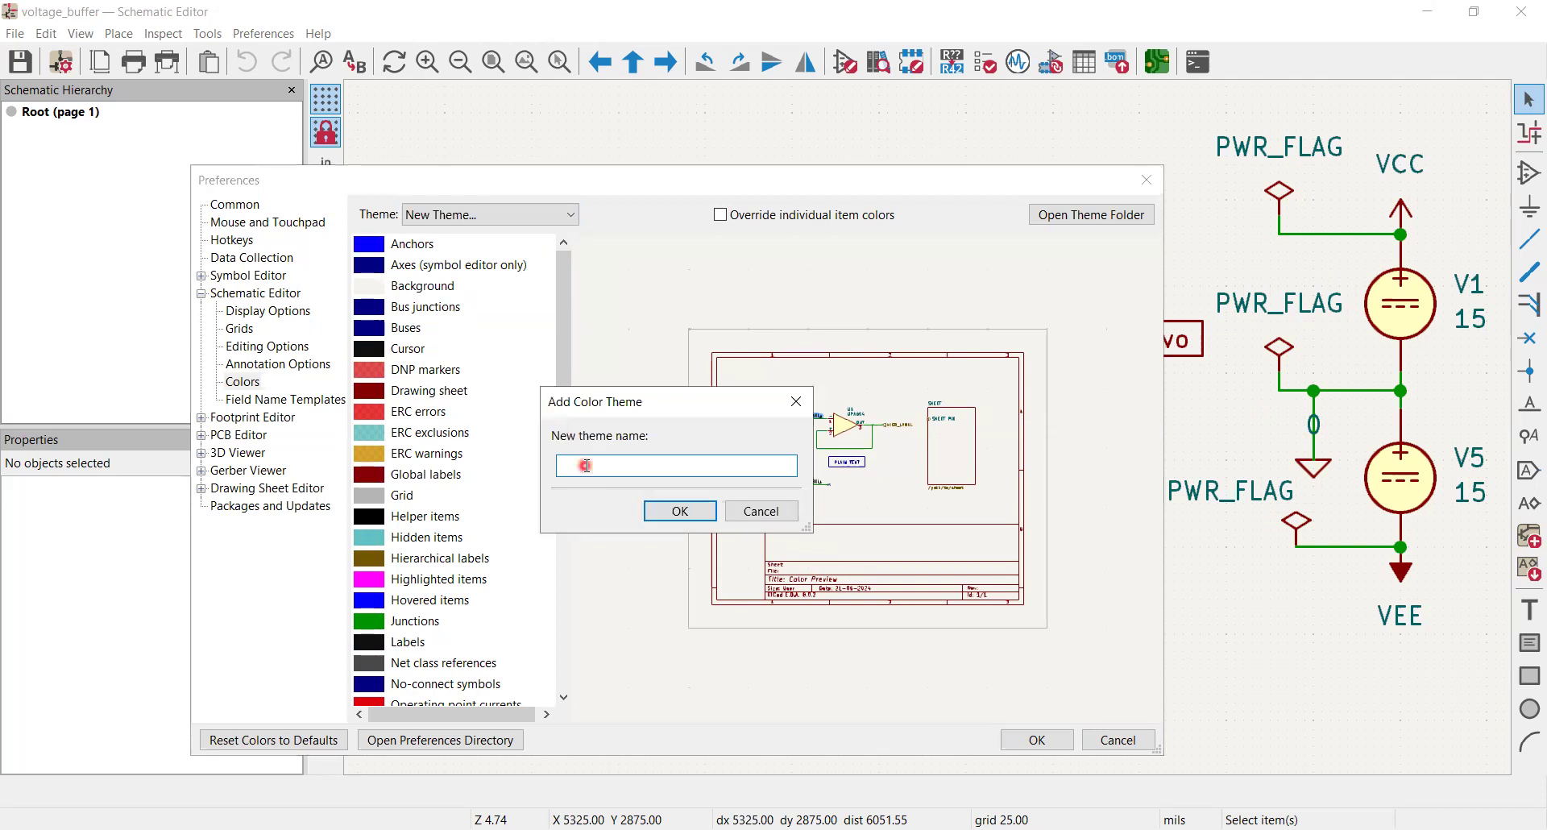
pyautogui.write('my')
pyautogui.click(657, 514)
pyautogui.click(759, 516)
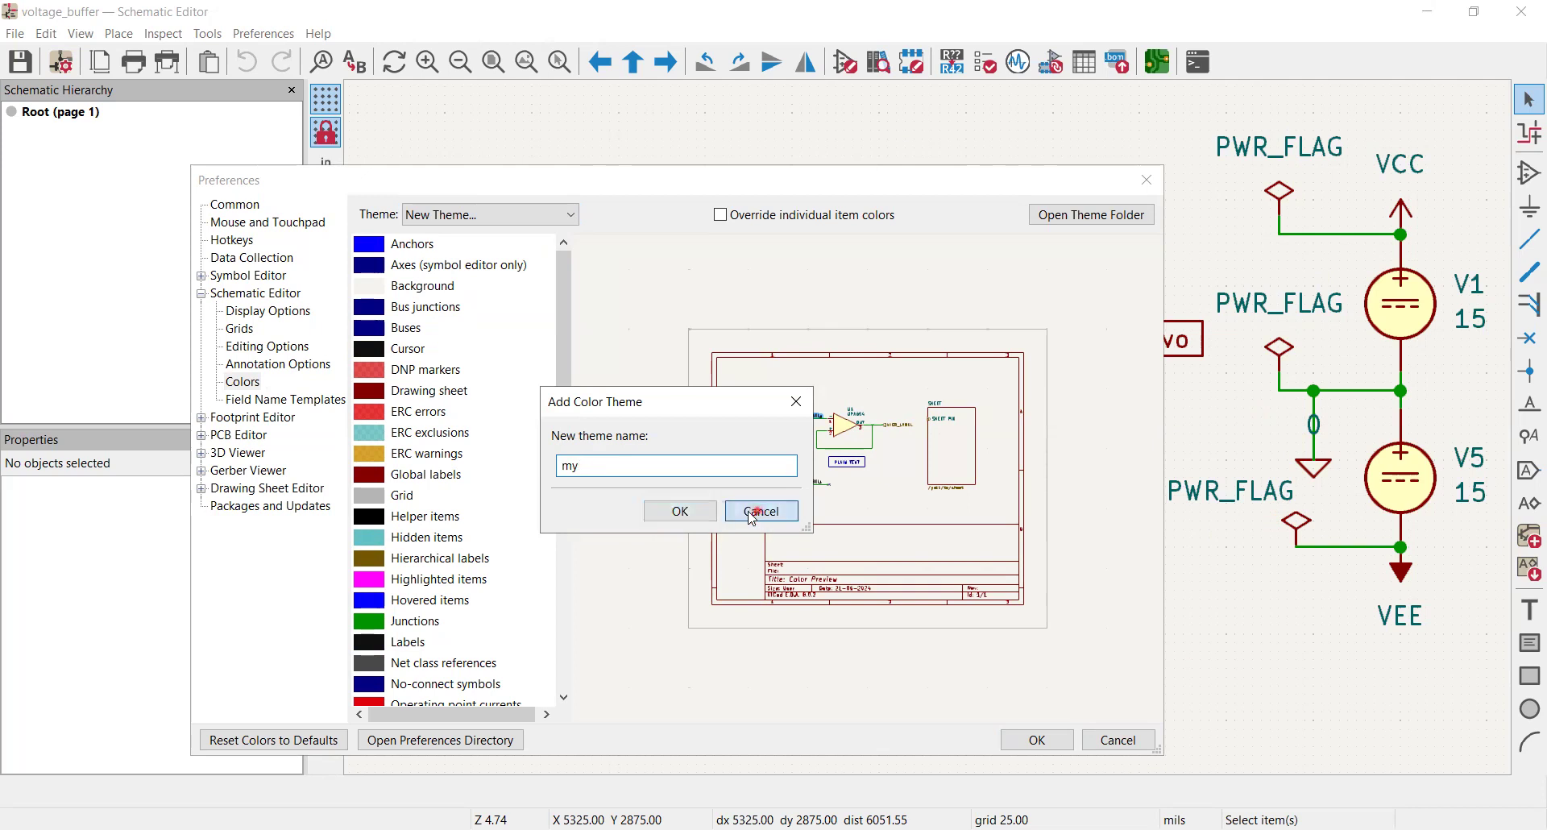
pyautogui.click(760, 513)
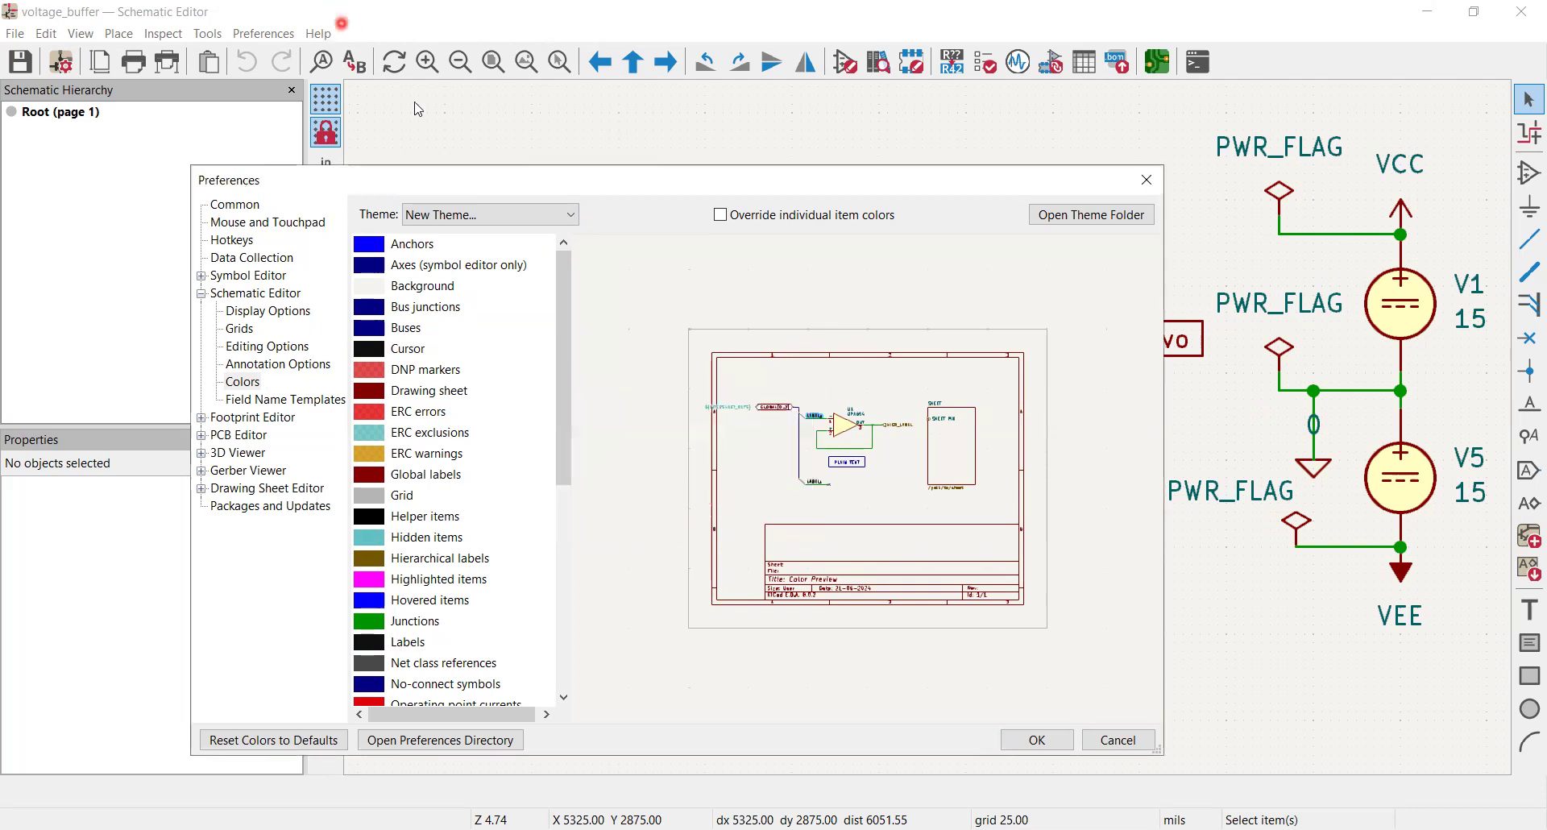
# Select mytheme as the Schematic Editor color theme
pyautogui.click(449, 222)
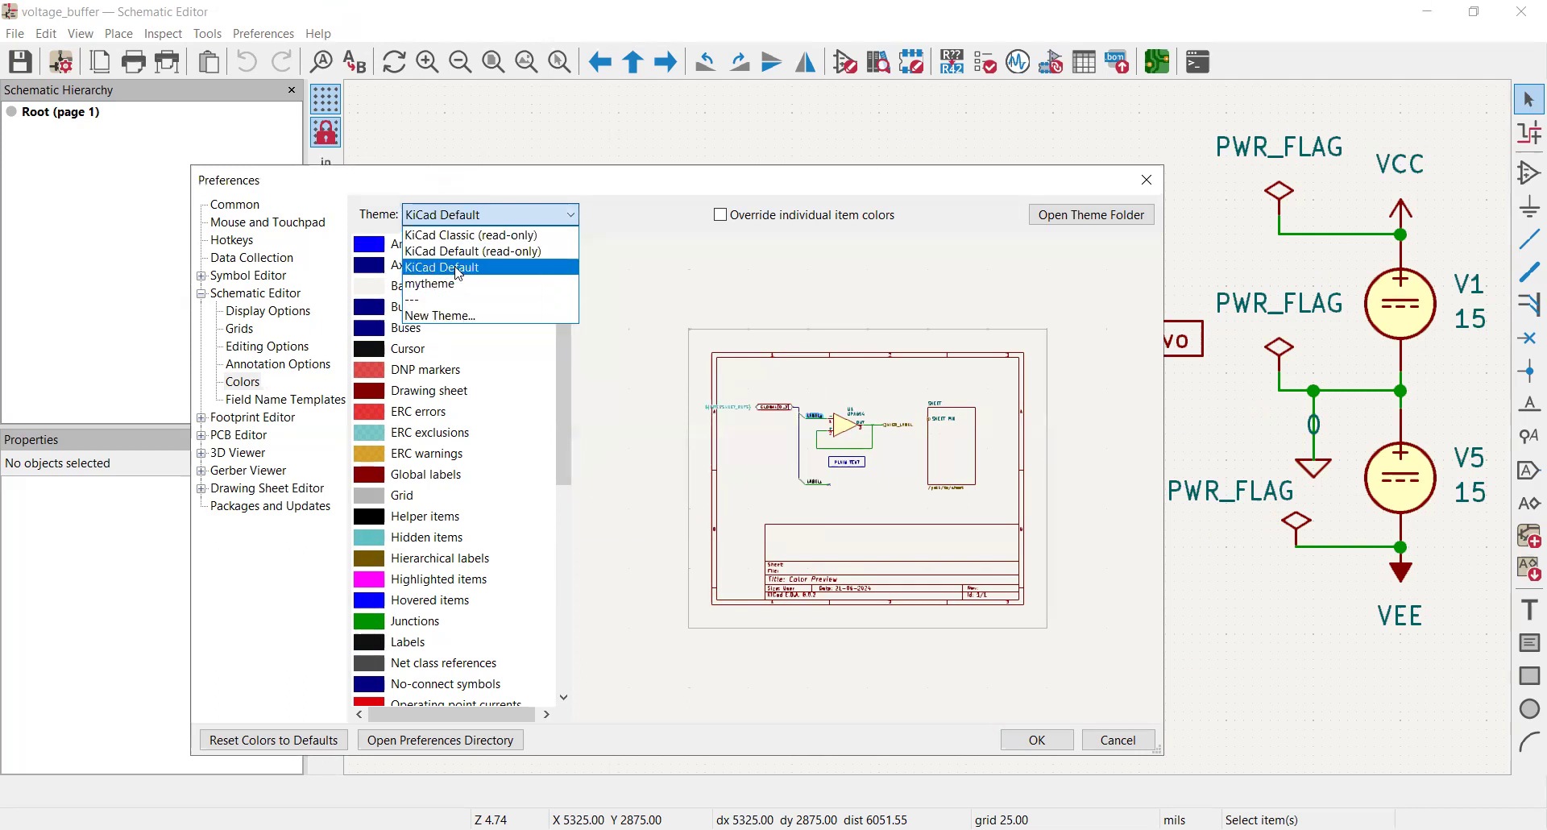
pyautogui.click(452, 286)
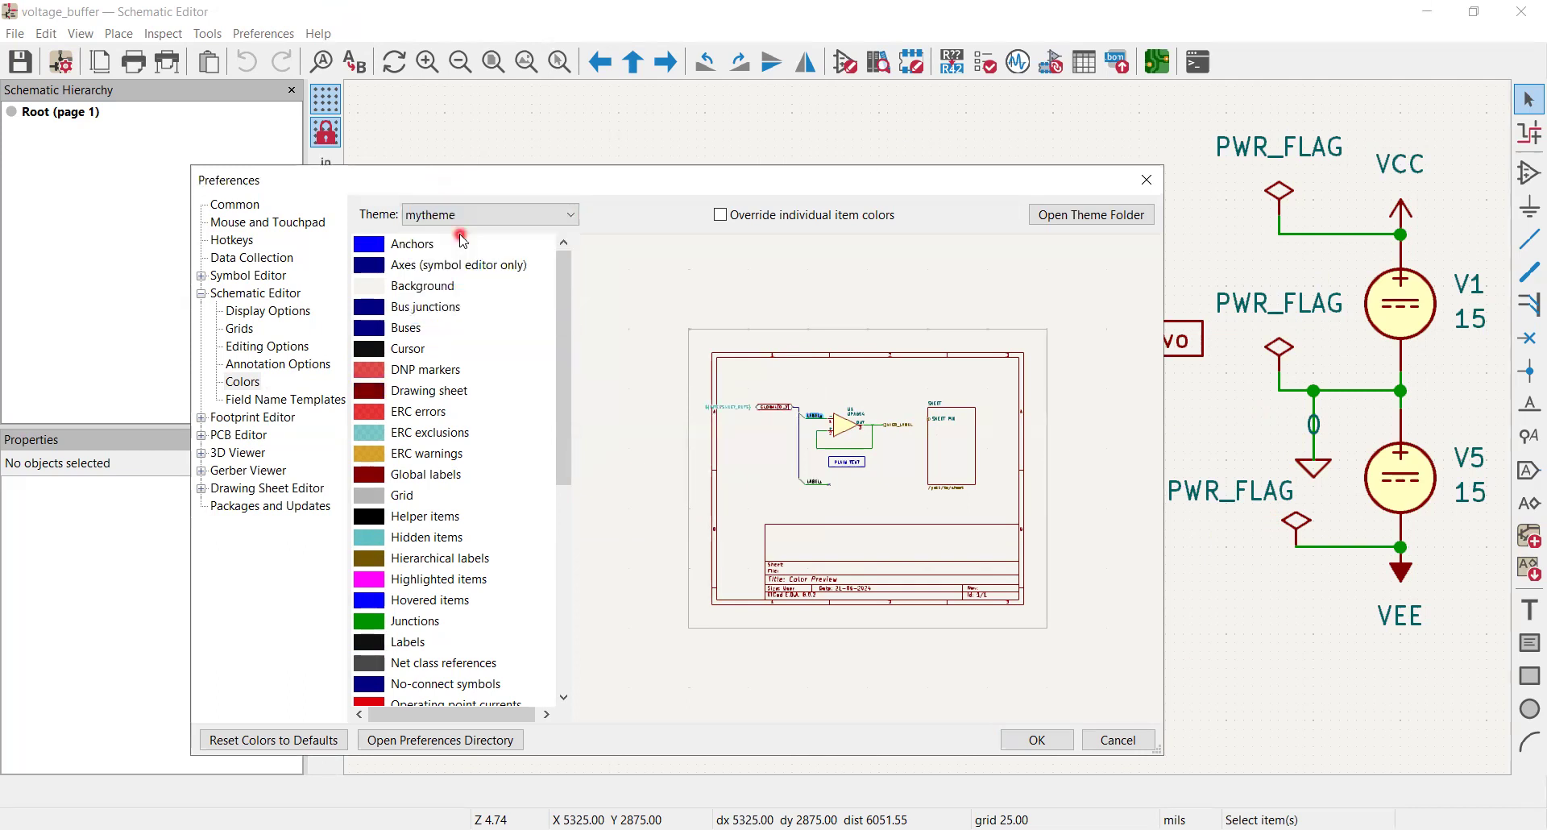
# Review the Common, Mouse and Touchpad, Hotkeys, Data Collection and Symbol Editor display preferences
pyautogui.click(241, 206)
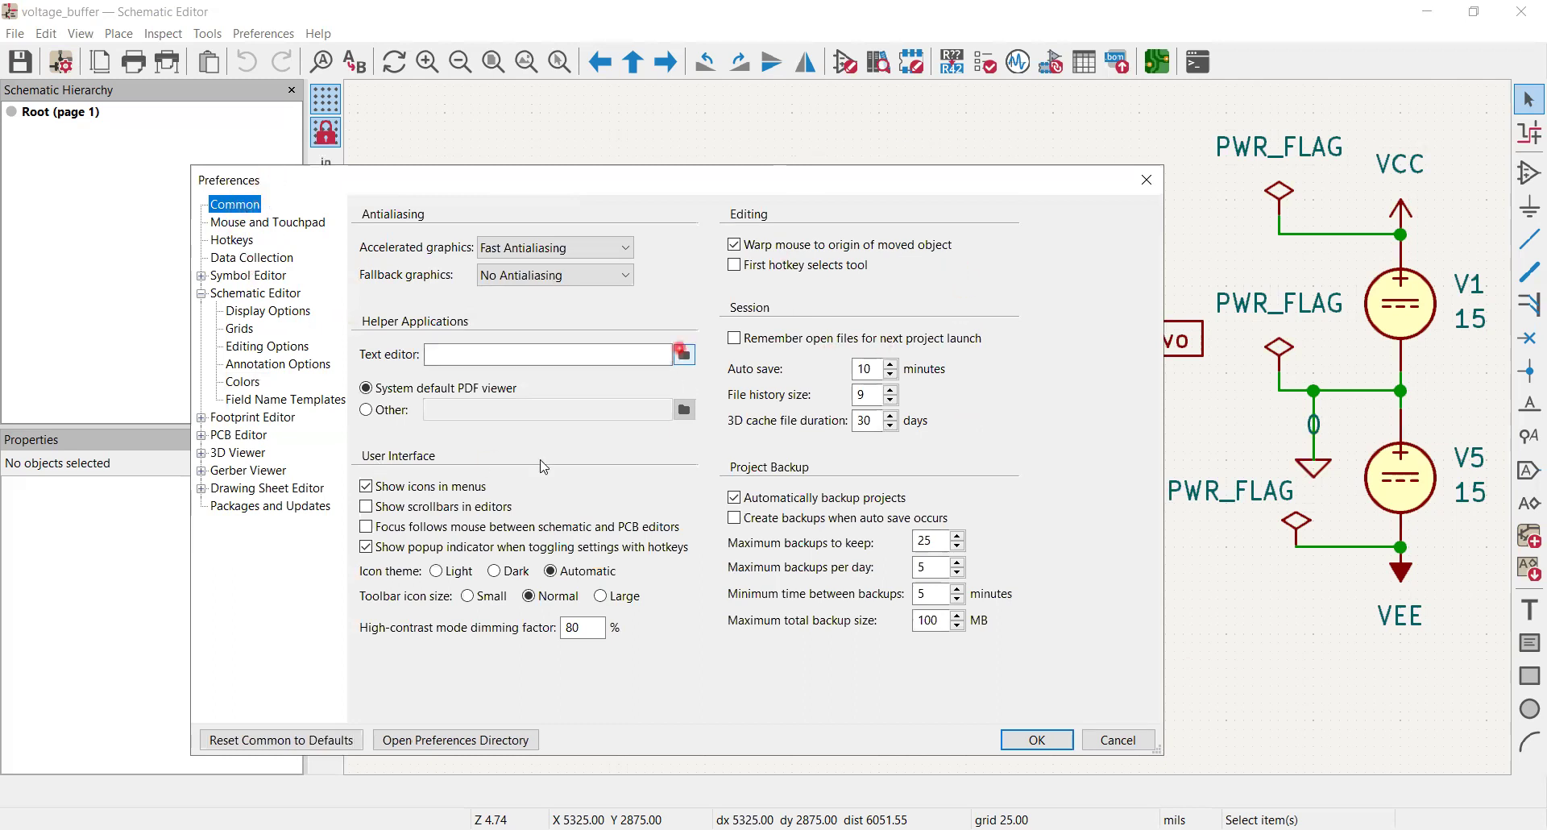
pyautogui.click(265, 224)
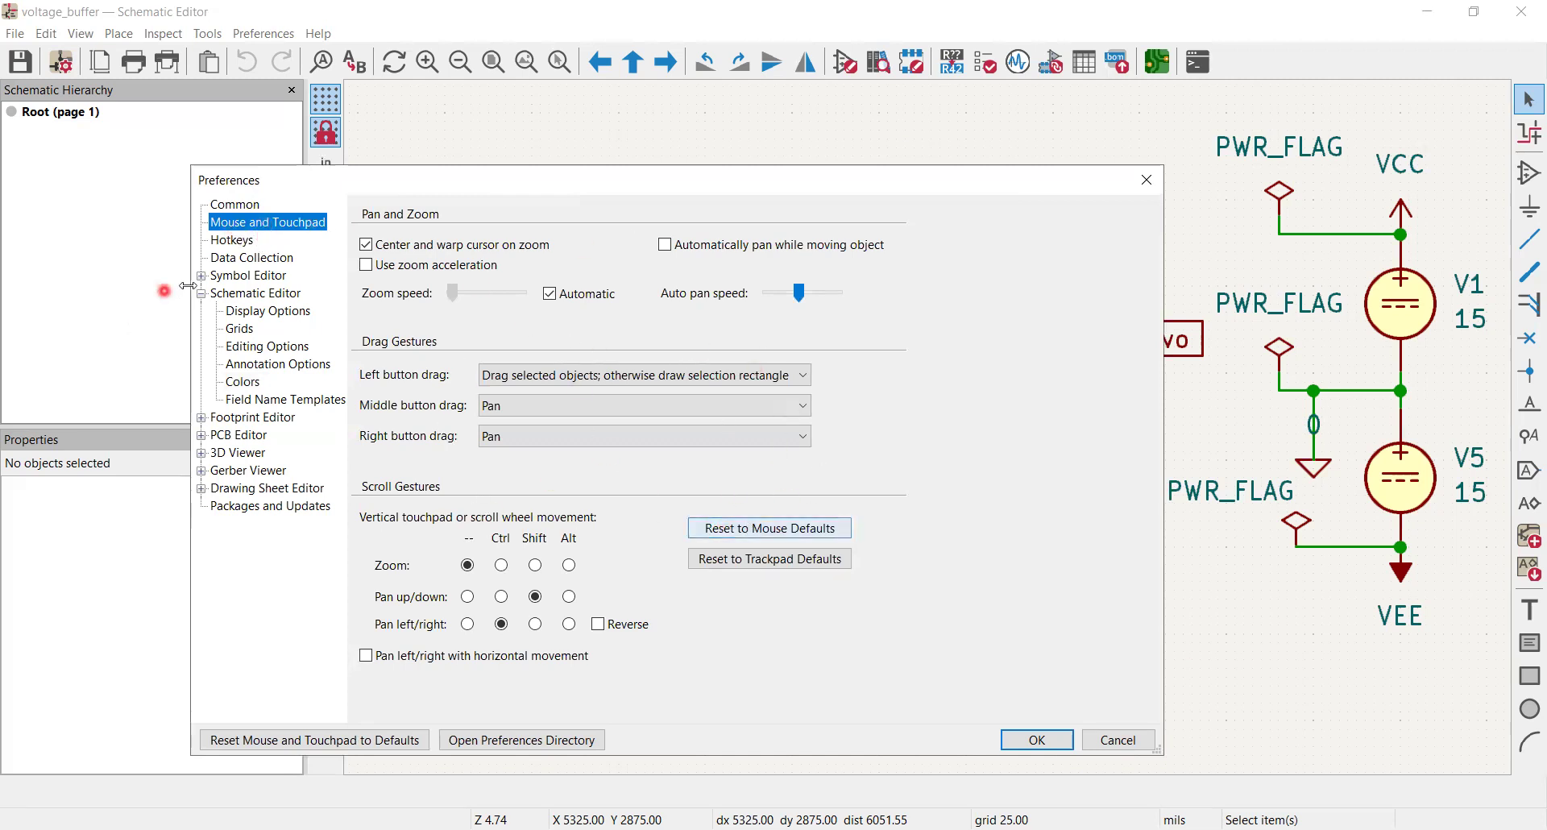
pyautogui.click(251, 242)
pyautogui.click(616, 284)
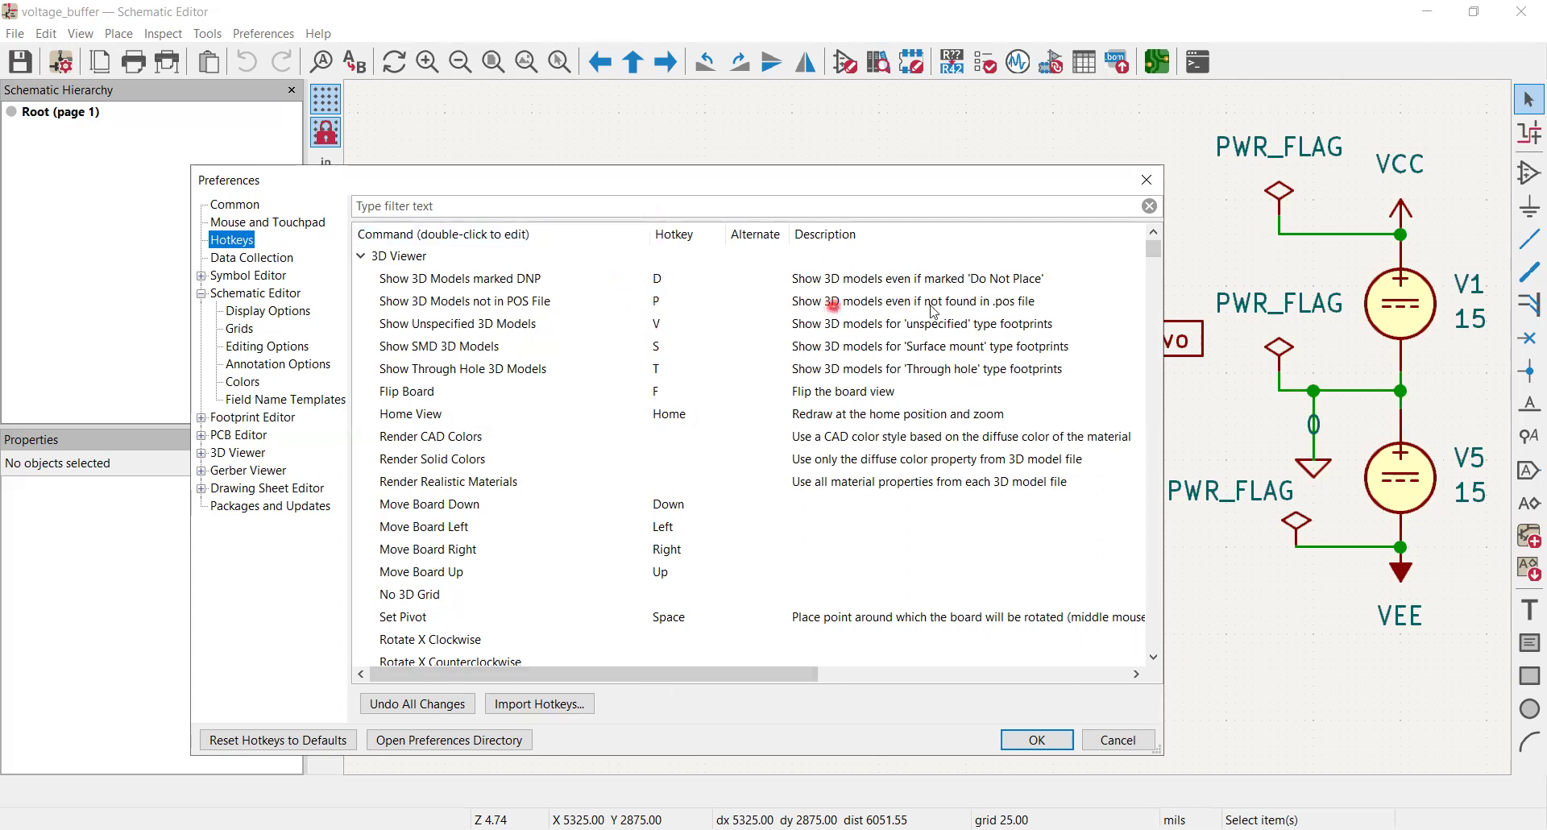
pyautogui.click(271, 264)
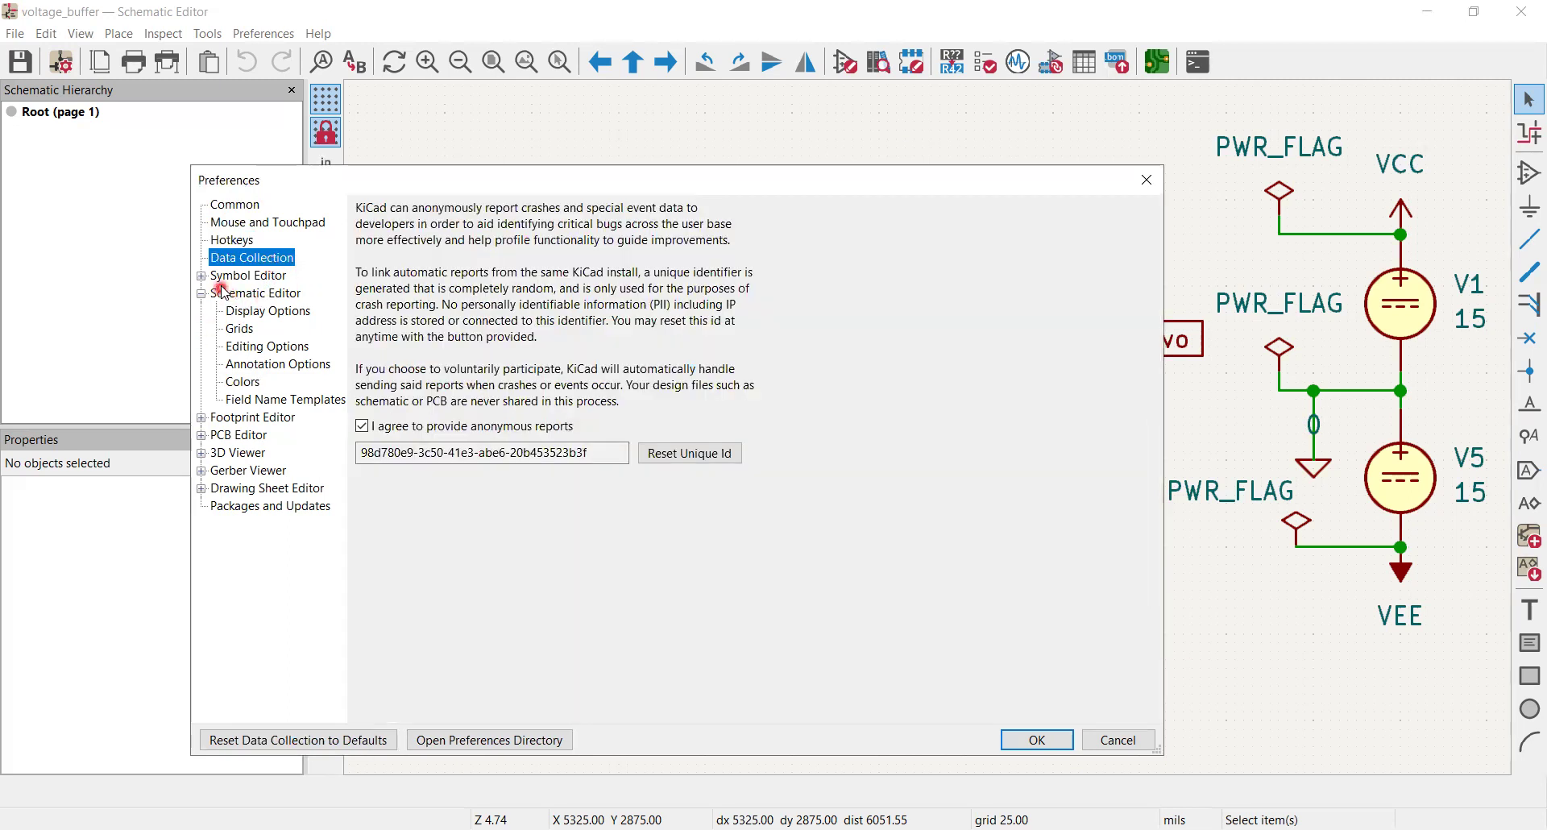
pyautogui.click(233, 276)
pyautogui.click(202, 281)
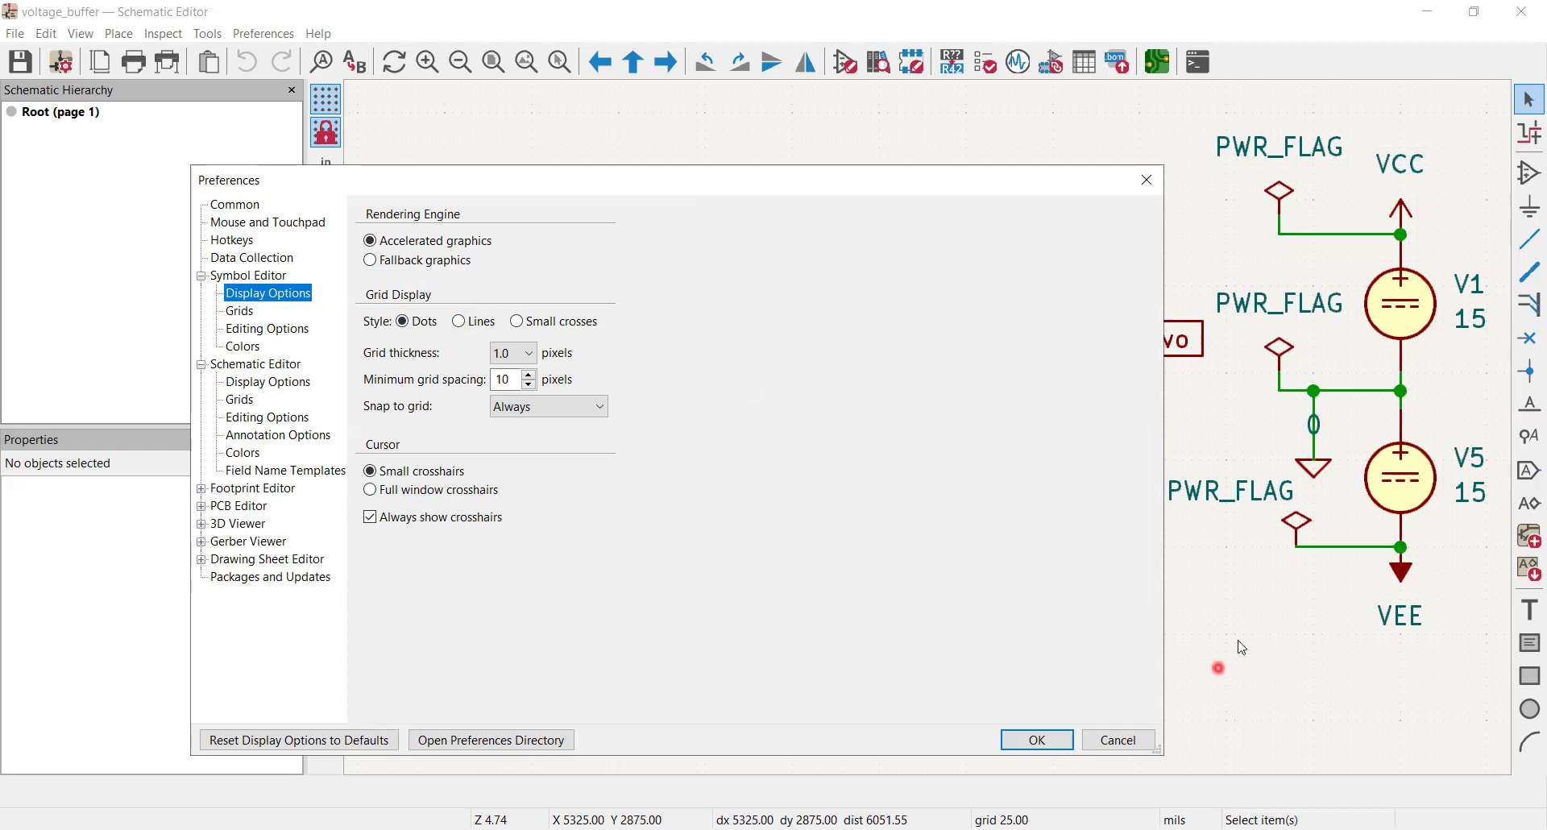
# Set the Symbol Editor grid display style to Small crosses and apply the preferences
pyautogui.click(494, 330)
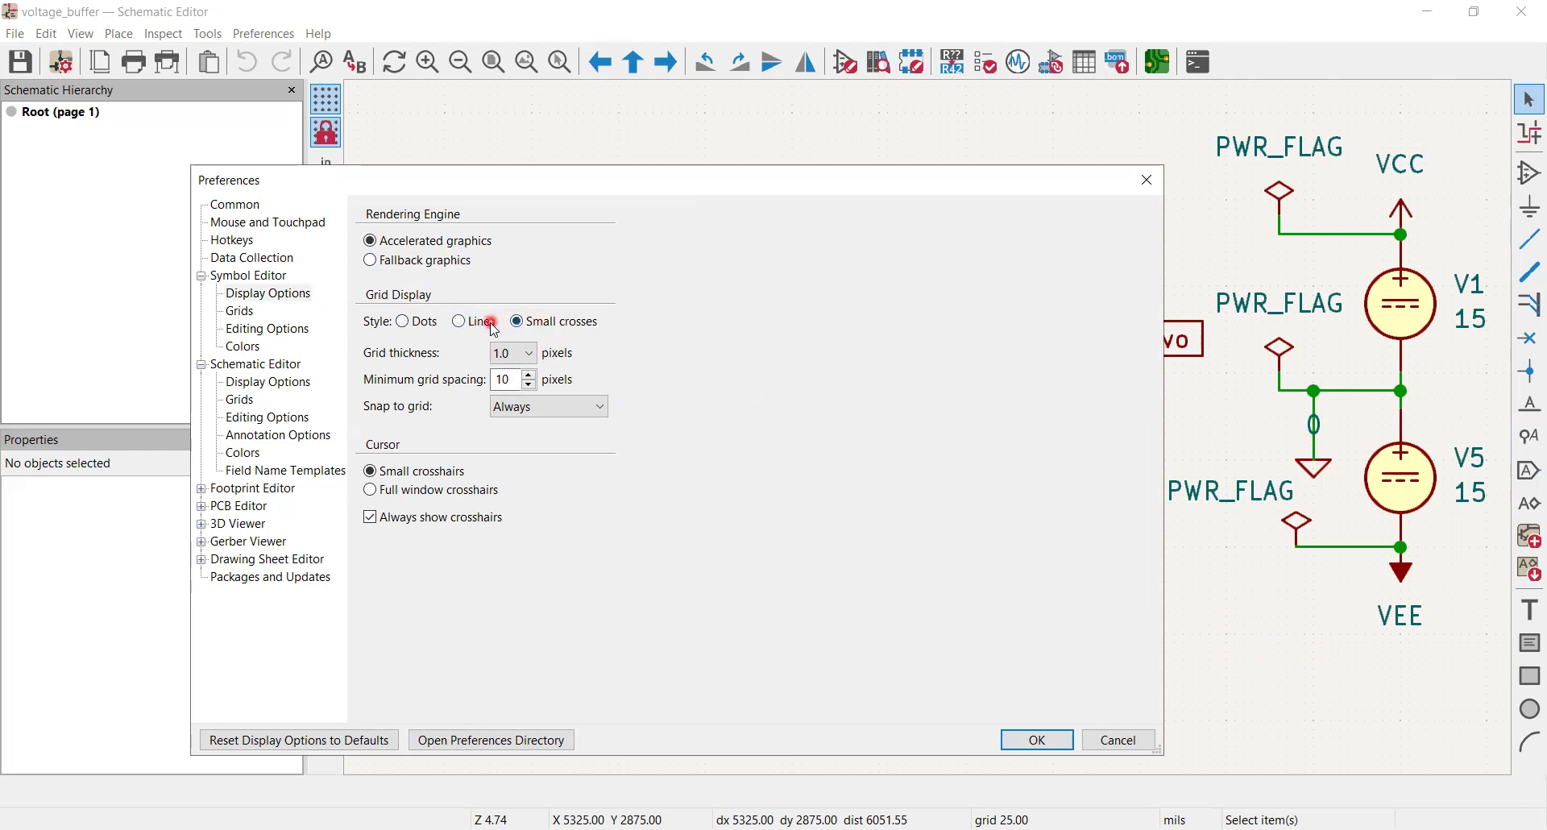
pyautogui.click(1011, 738)
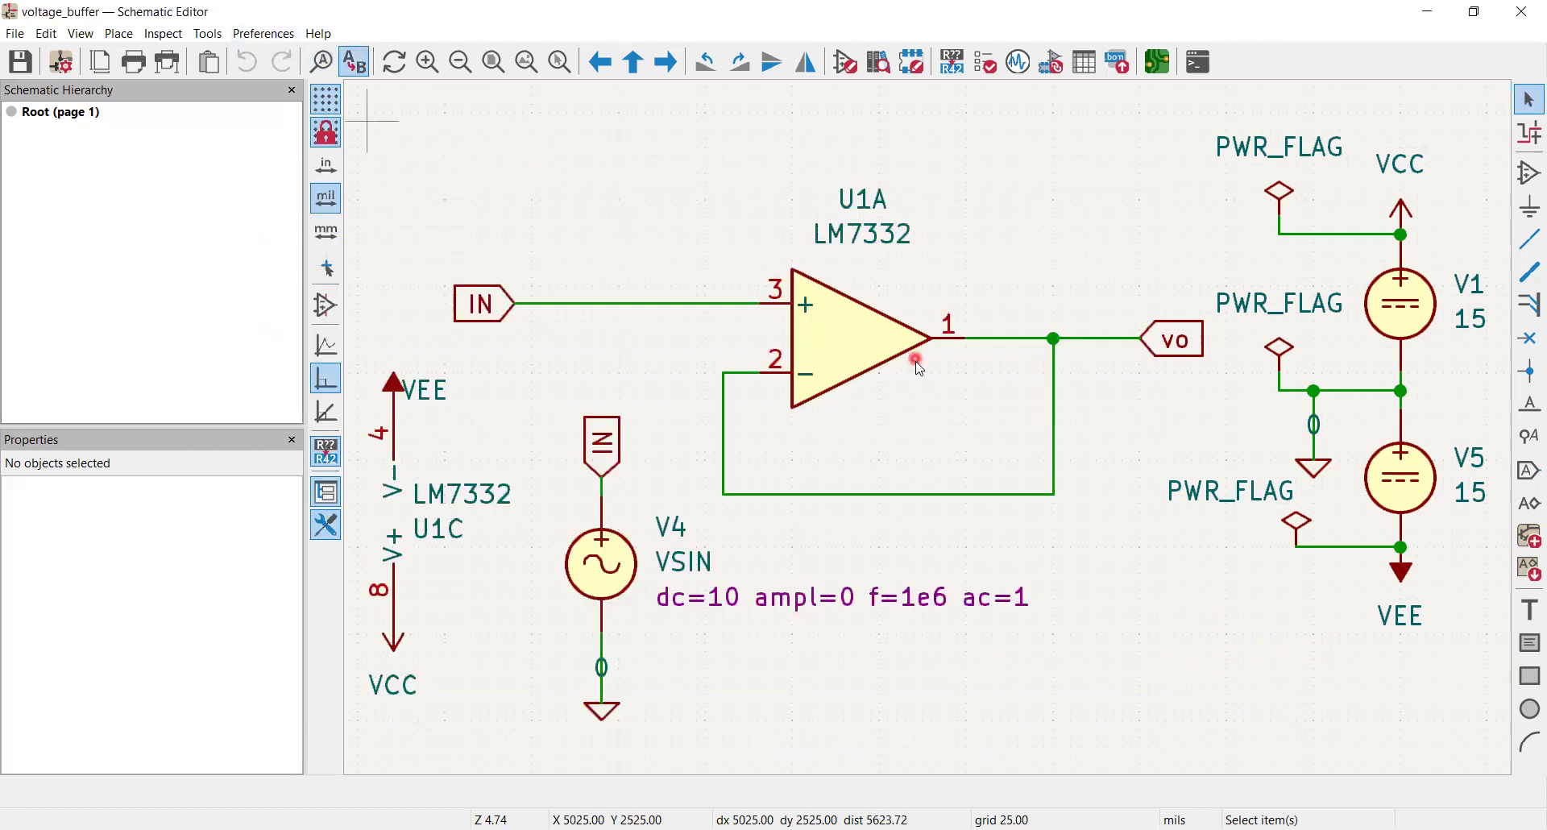
# Set the Symbol Editor grid display style to Lines, apply the preferences and check the grid on the schematic
pyautogui.click(289, 32)
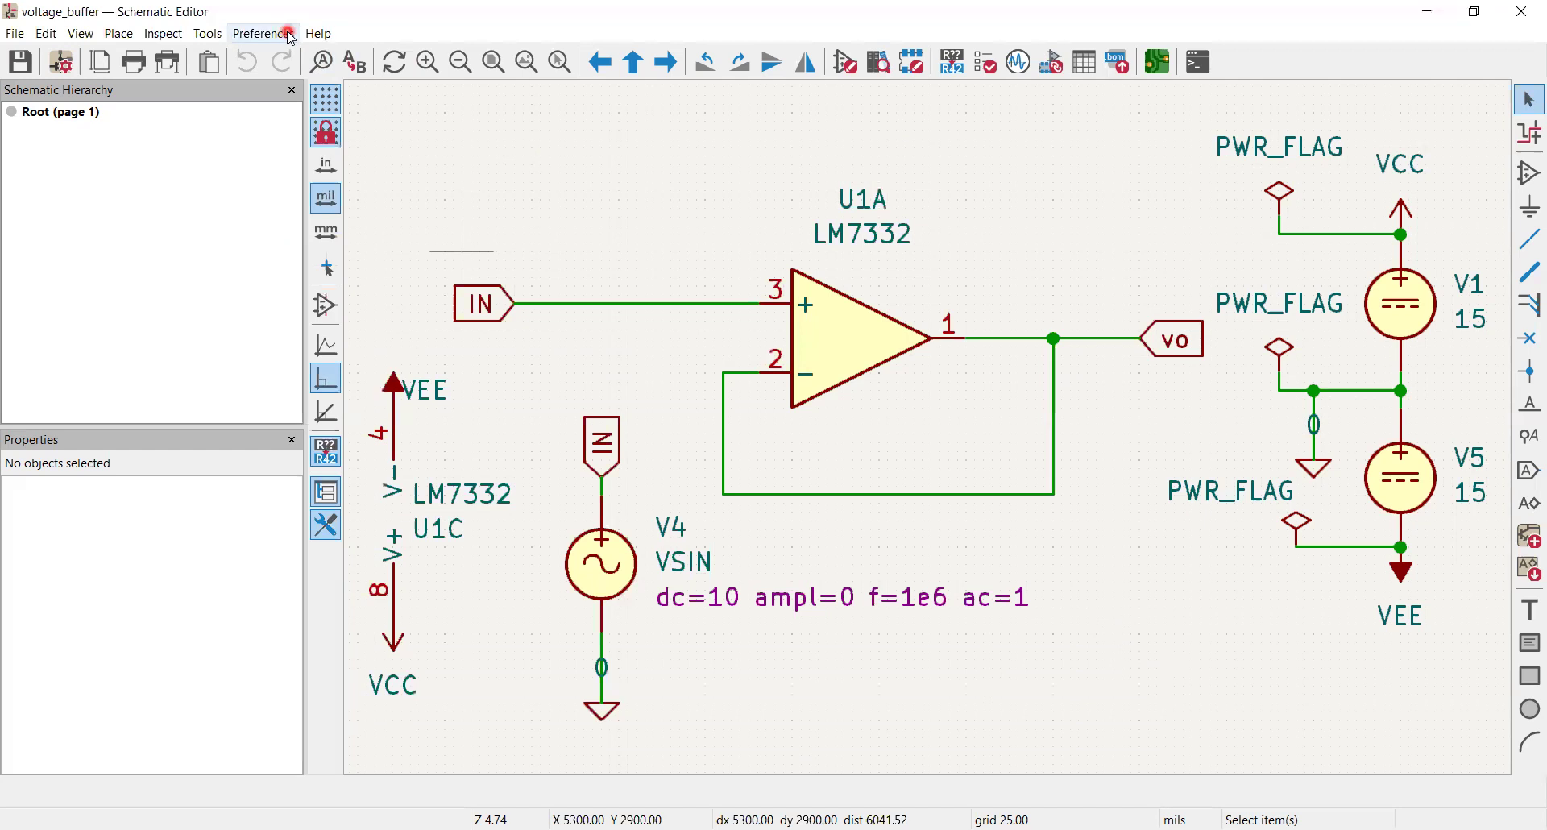
pyautogui.click(289, 34)
pyautogui.click(501, 256)
pyautogui.click(458, 320)
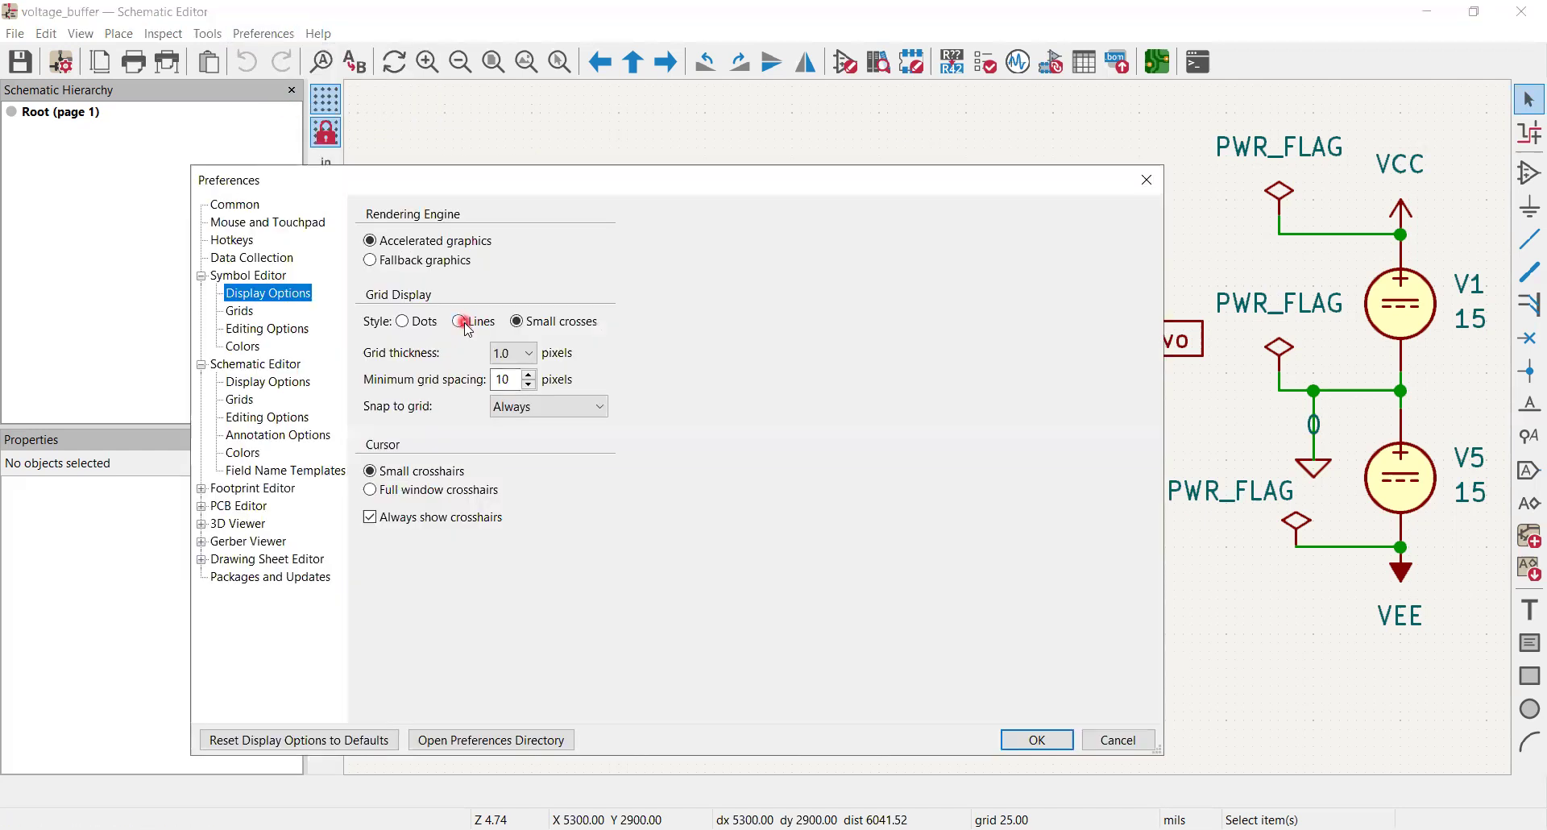
pyautogui.click(926, 577)
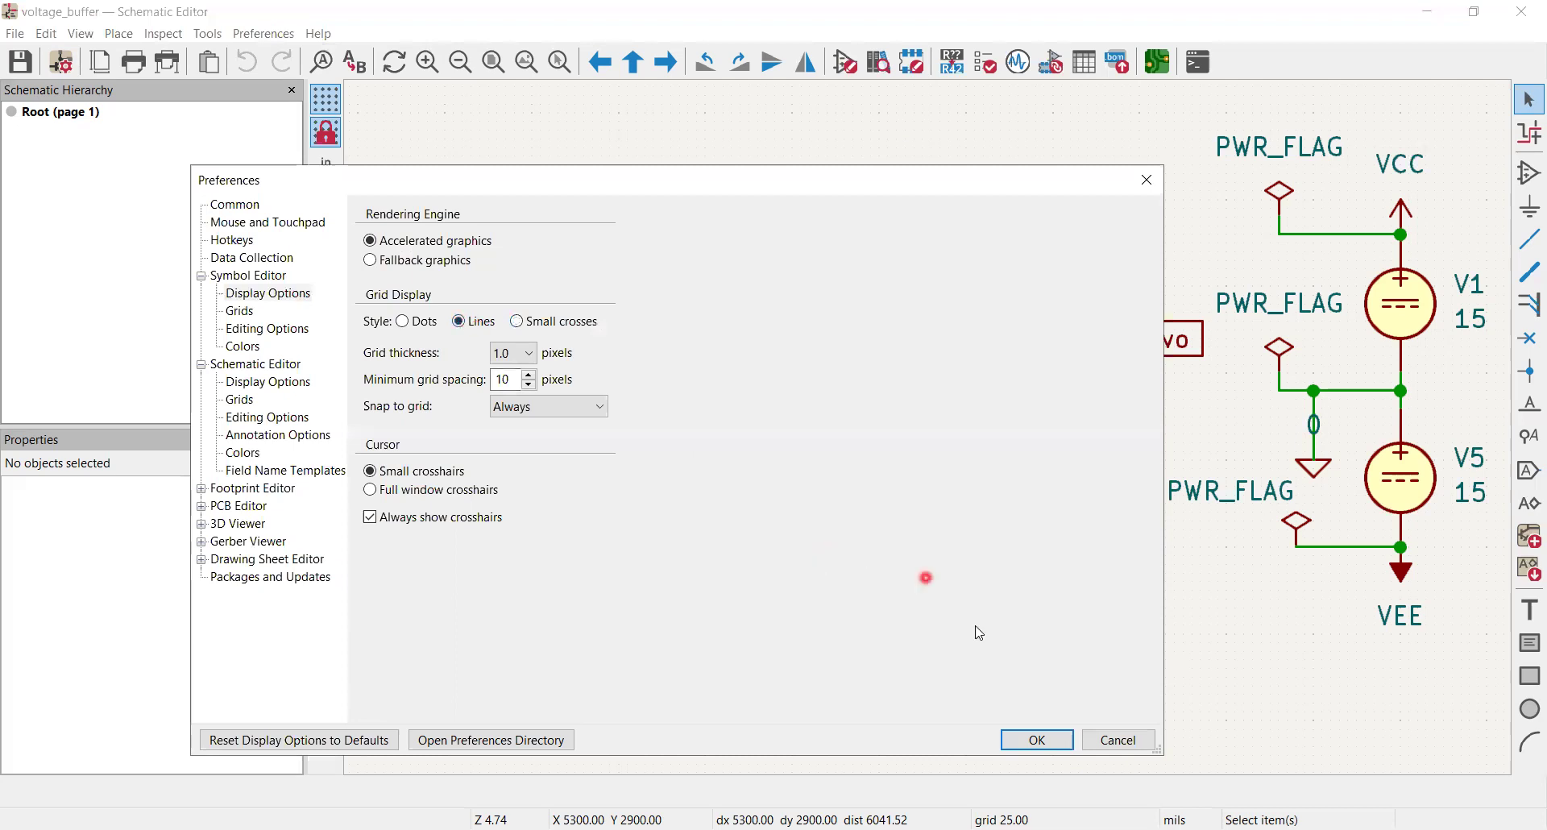
pyautogui.click(1044, 743)
pyautogui.click(1156, 551)
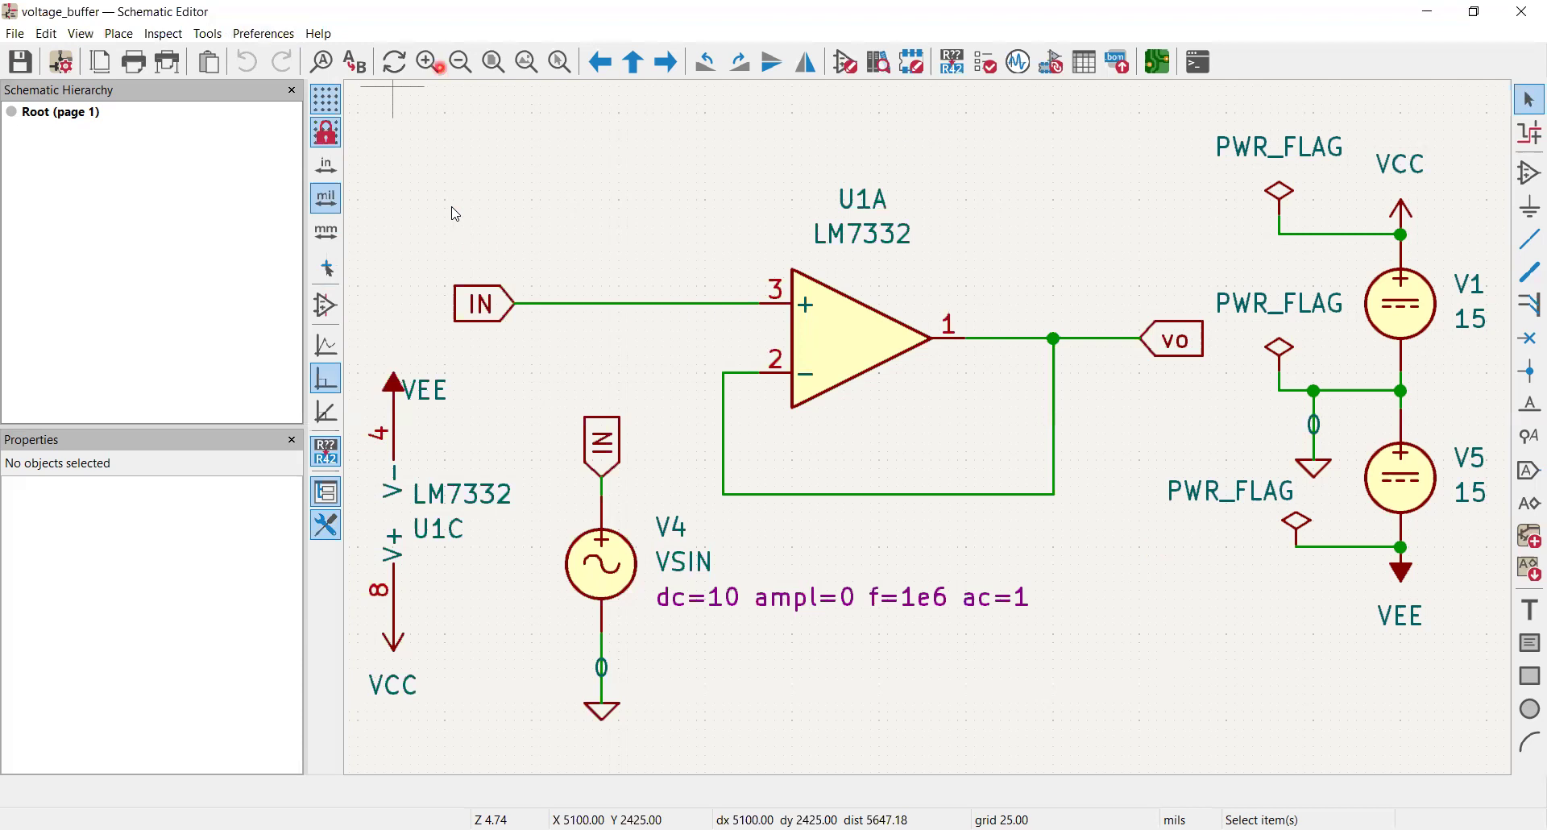
pyautogui.click(429, 67)
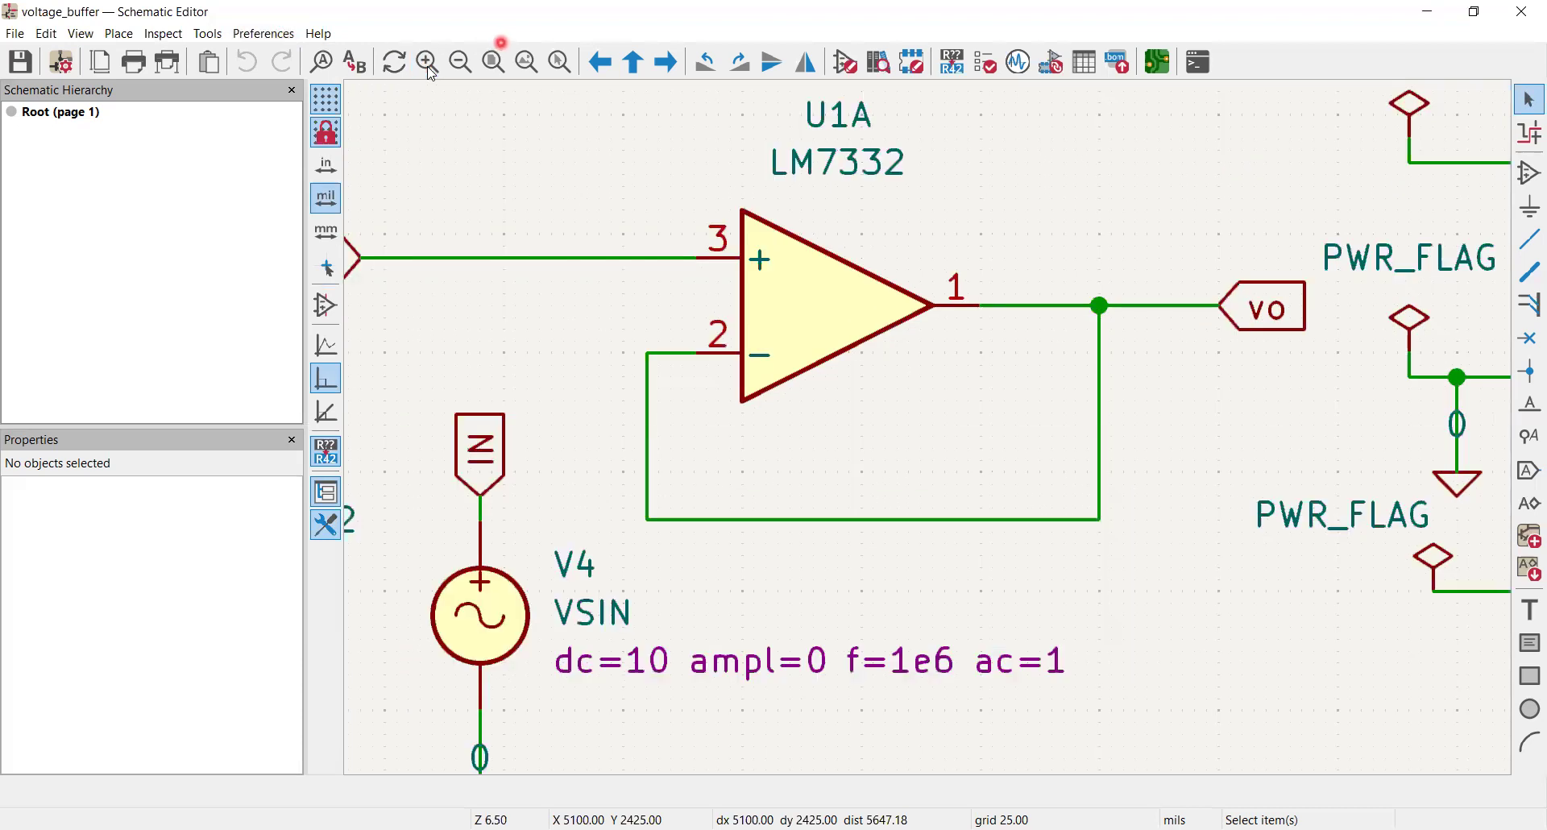
pyautogui.click(527, 70)
pyautogui.click(803, 395)
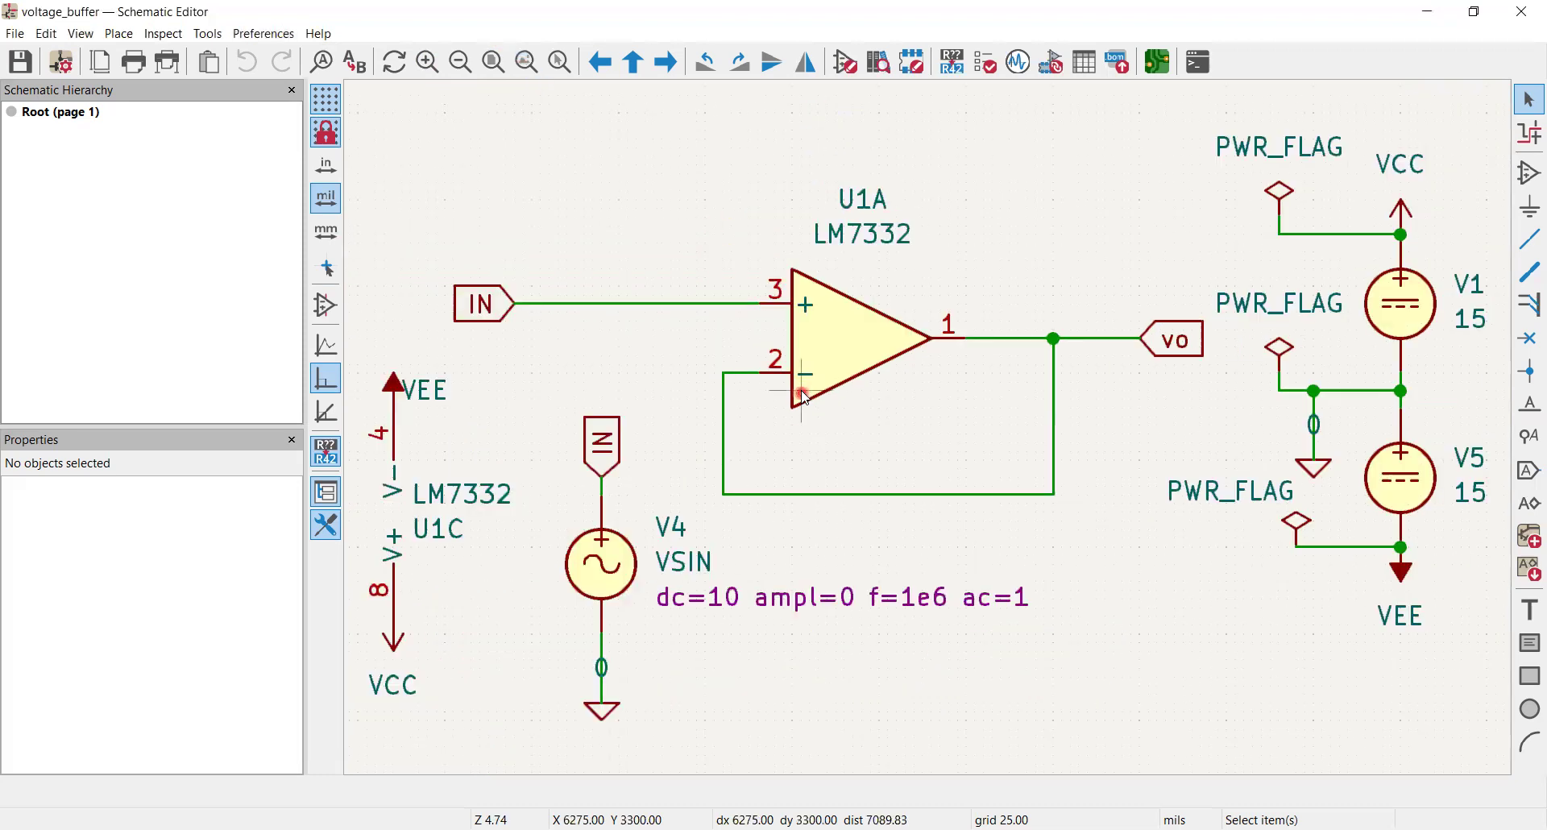
# Set the Symbol Editor's minimum grid spacing to 5 pixels and apply the preferences
pyautogui.click(291, 33)
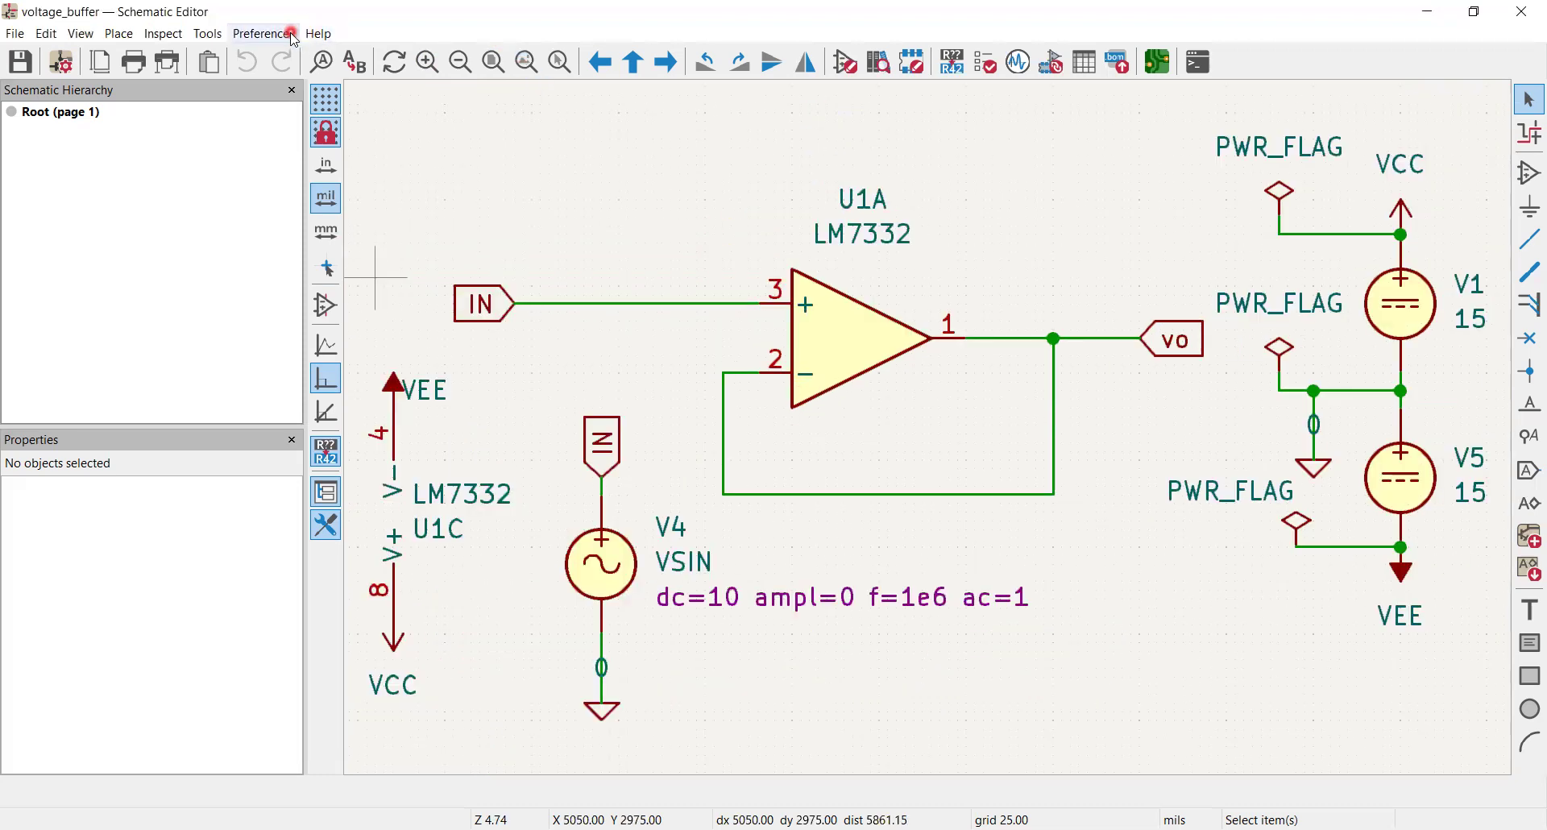
pyautogui.click(296, 107)
pyautogui.click(488, 288)
pyautogui.click(526, 378)
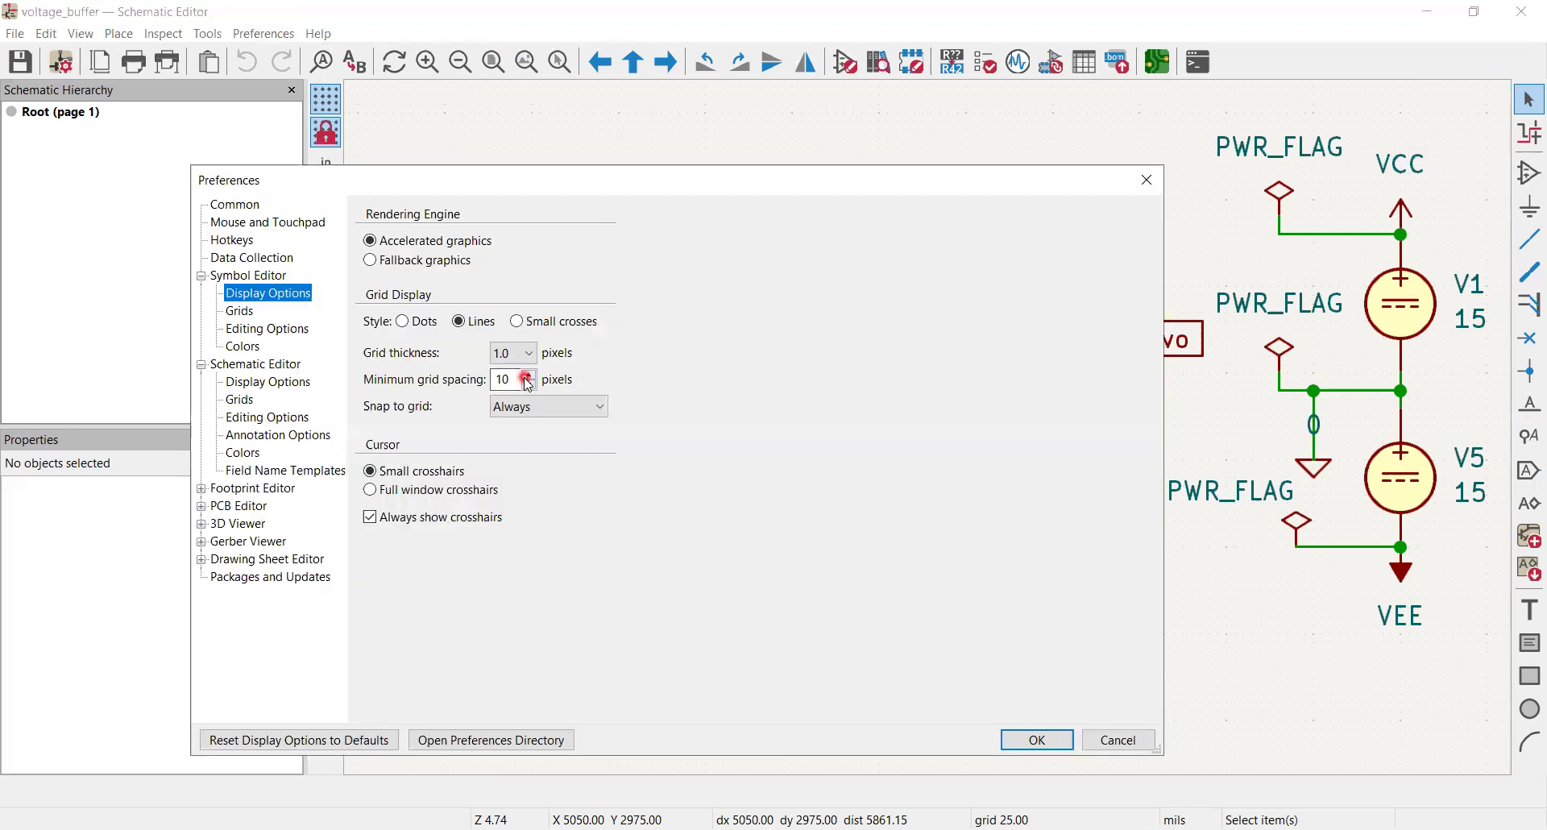
pyautogui.click(529, 388)
pyautogui.click(529, 388)
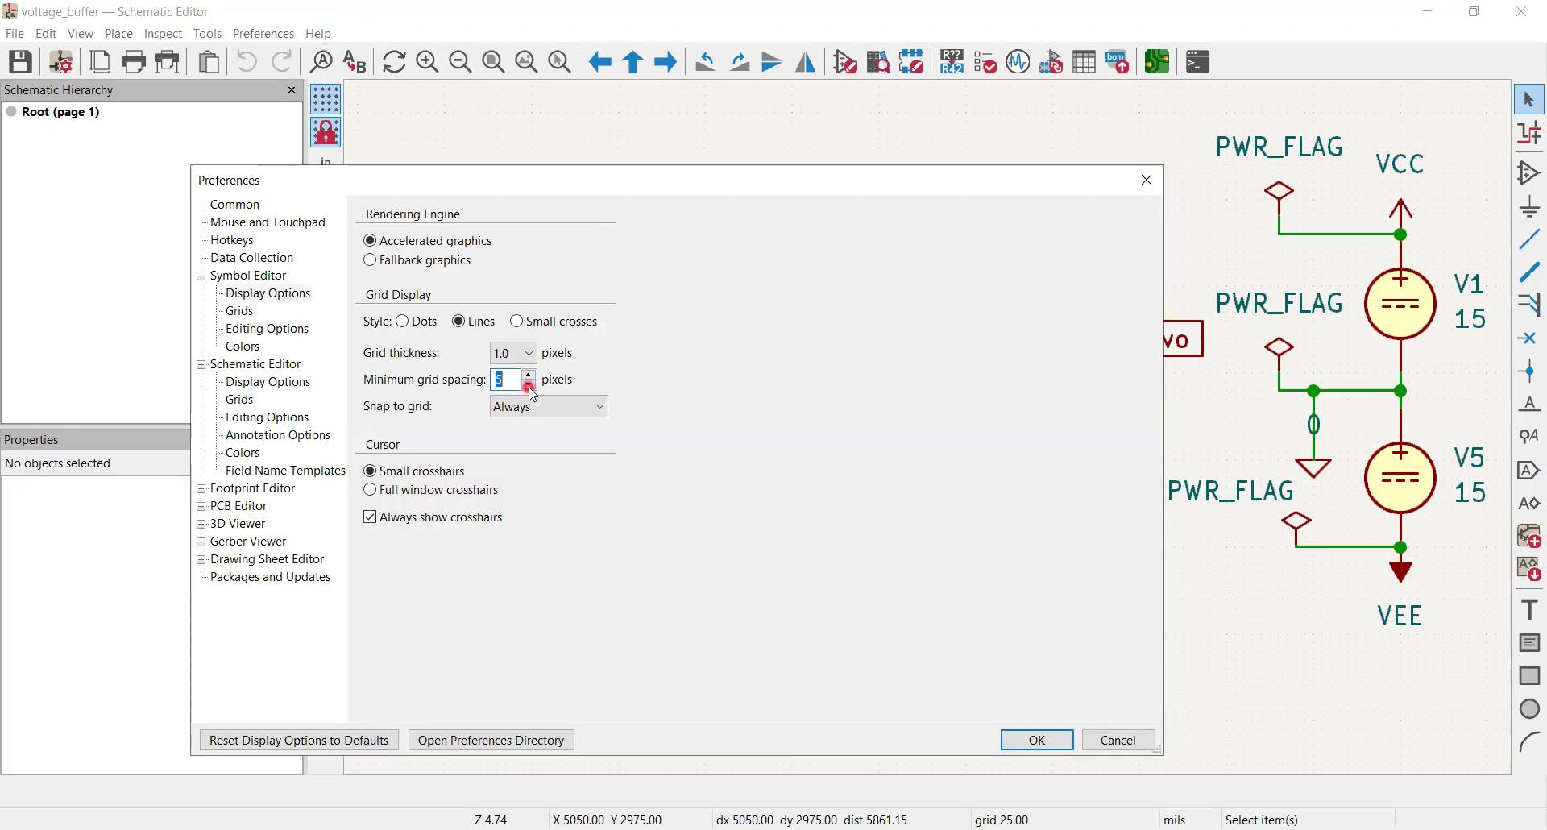
pyautogui.click(1037, 741)
pyautogui.click(1199, 620)
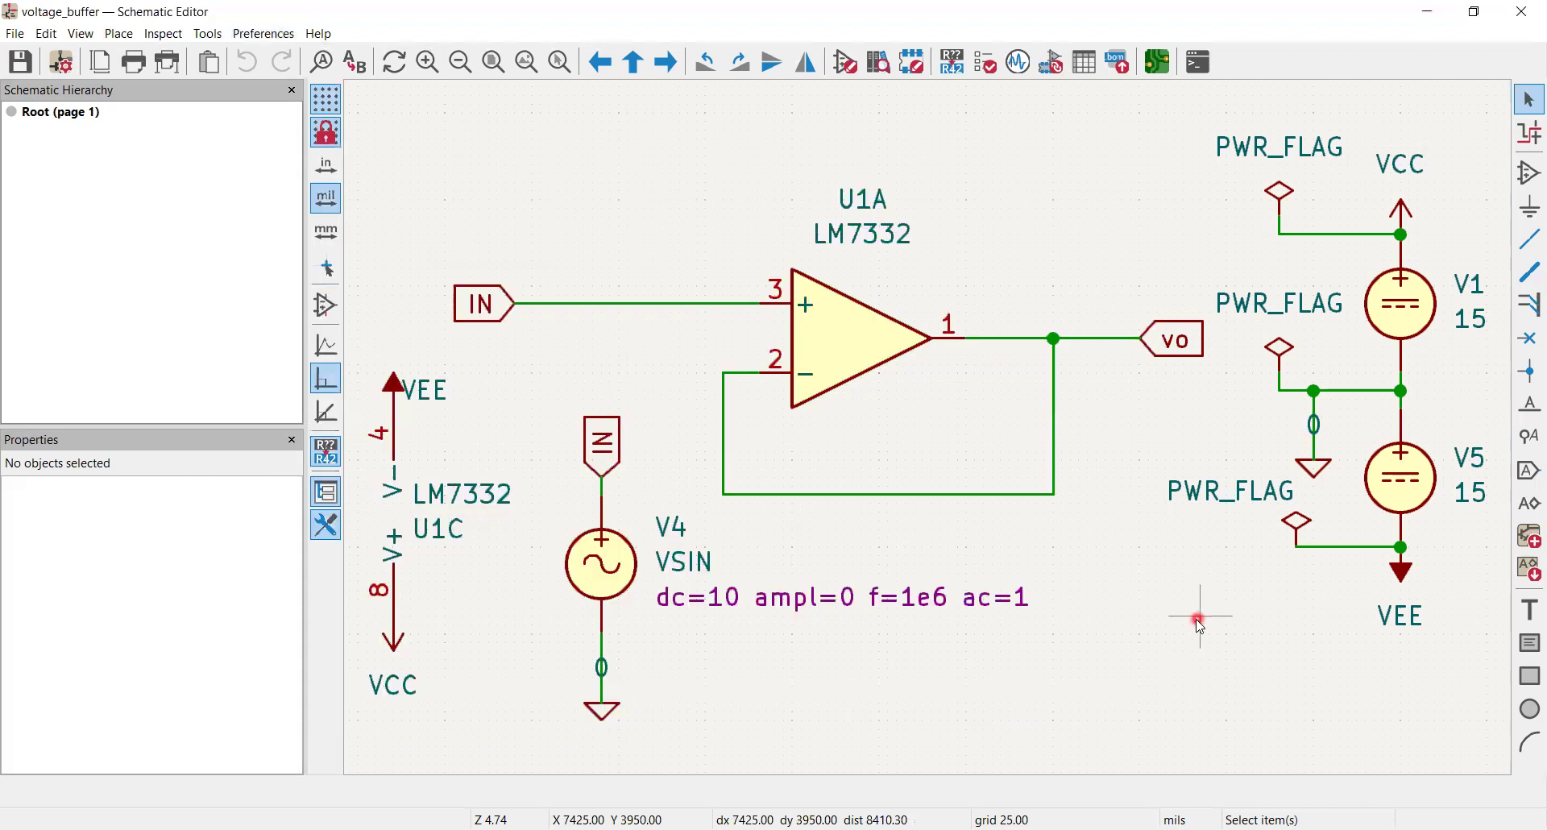
# Reset the Symbol Editor display options to their defaults and apply the preferences
pyautogui.click(243, 33)
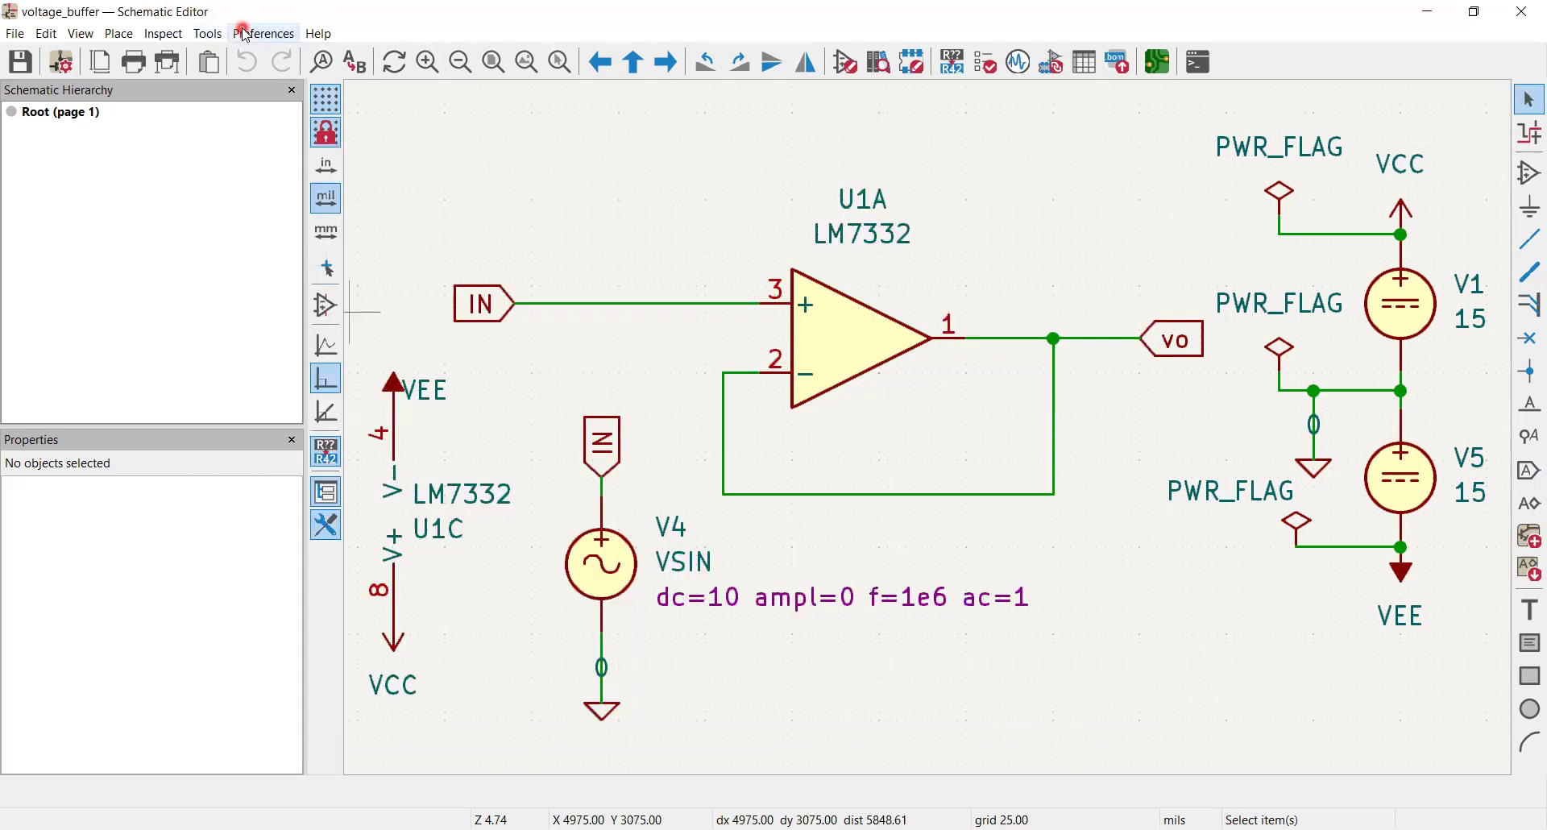
pyautogui.click(419, 195)
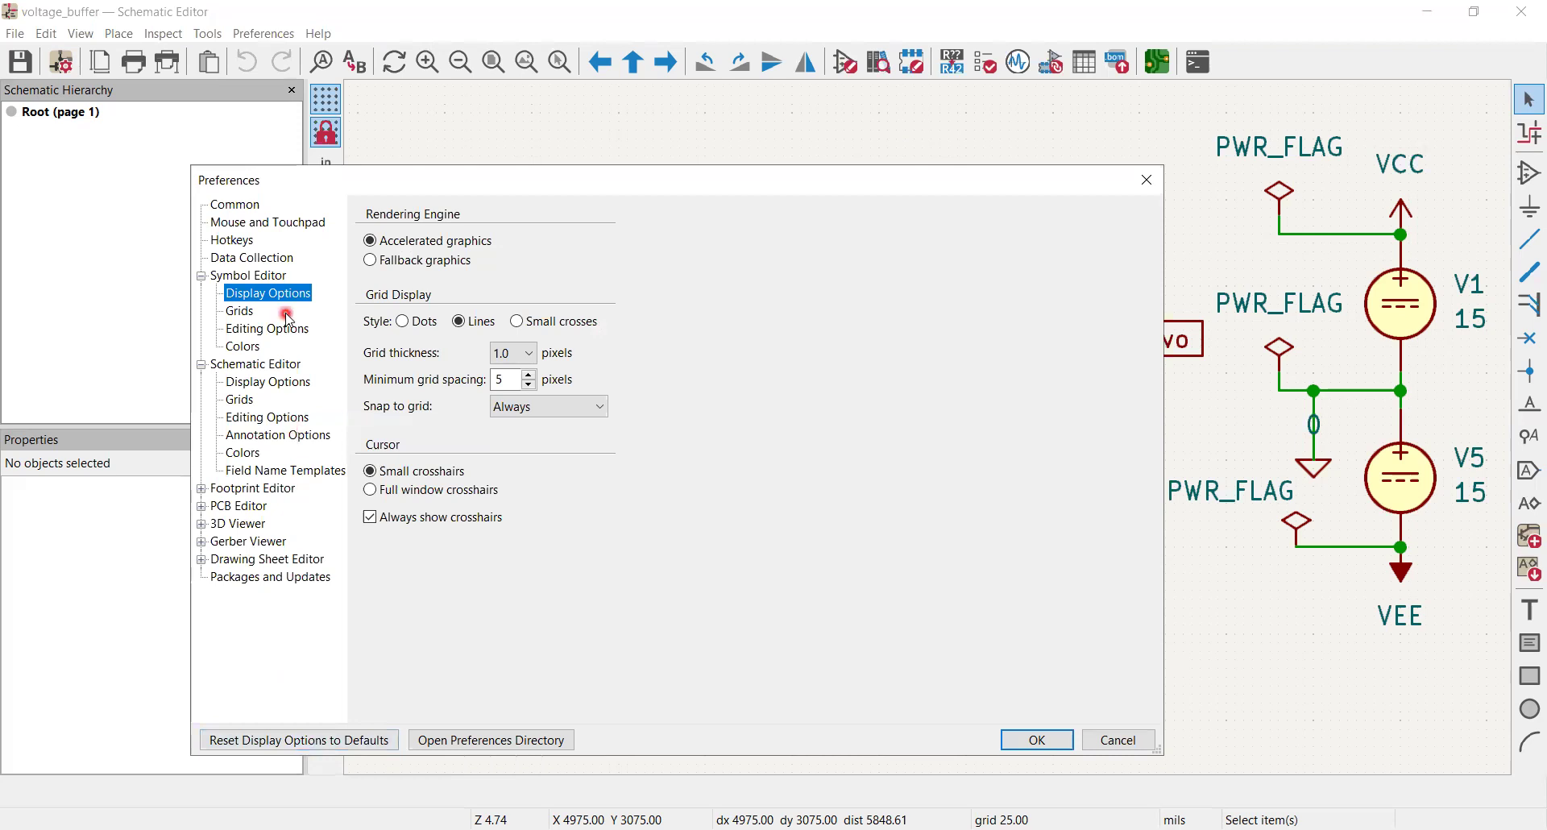
pyautogui.click(322, 740)
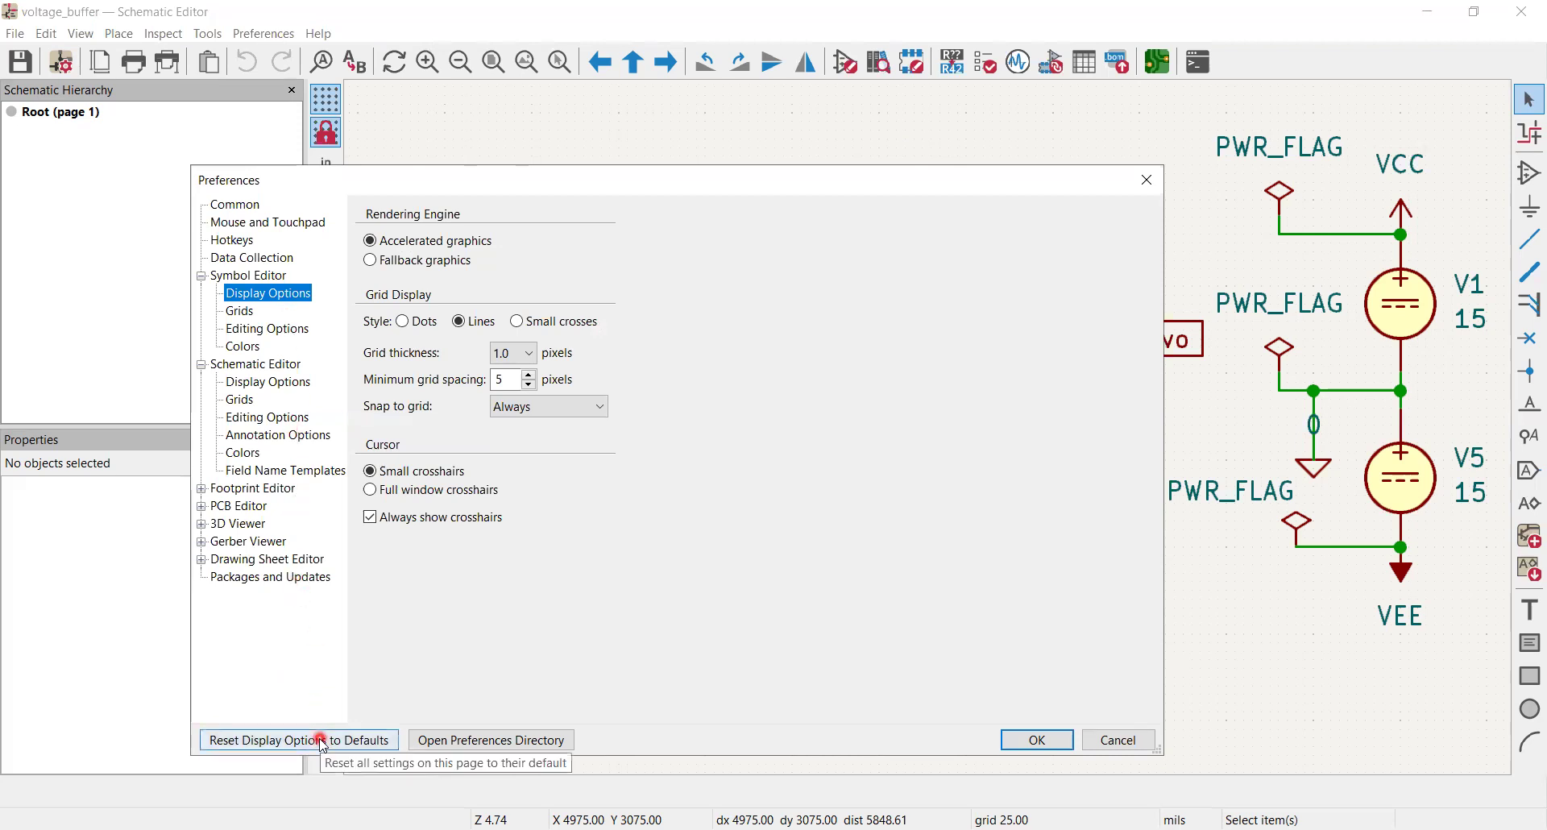
pyautogui.click(1013, 660)
pyautogui.click(428, 203)
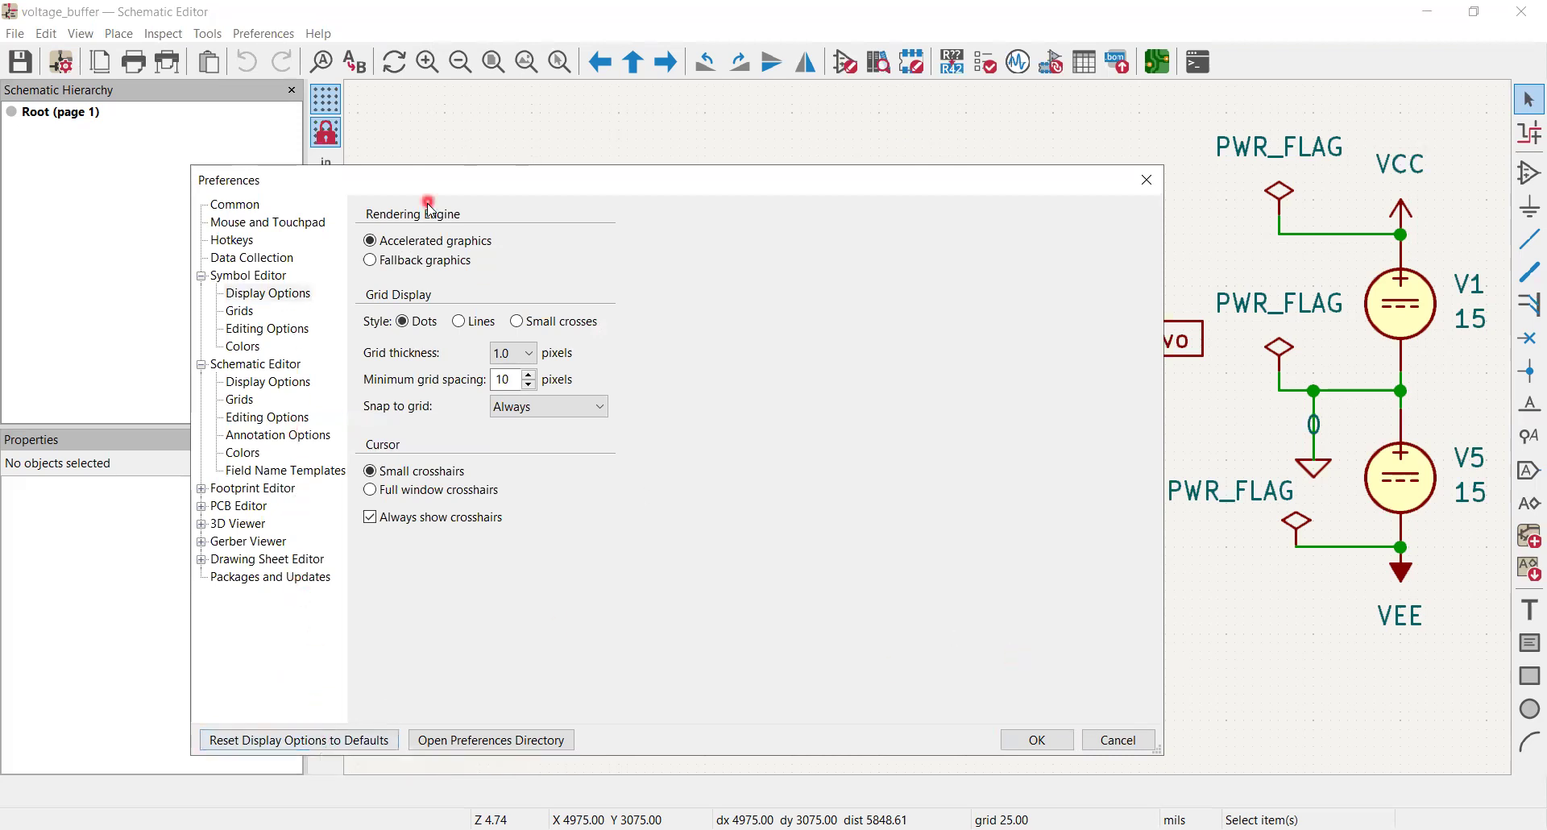
pyautogui.click(1046, 735)
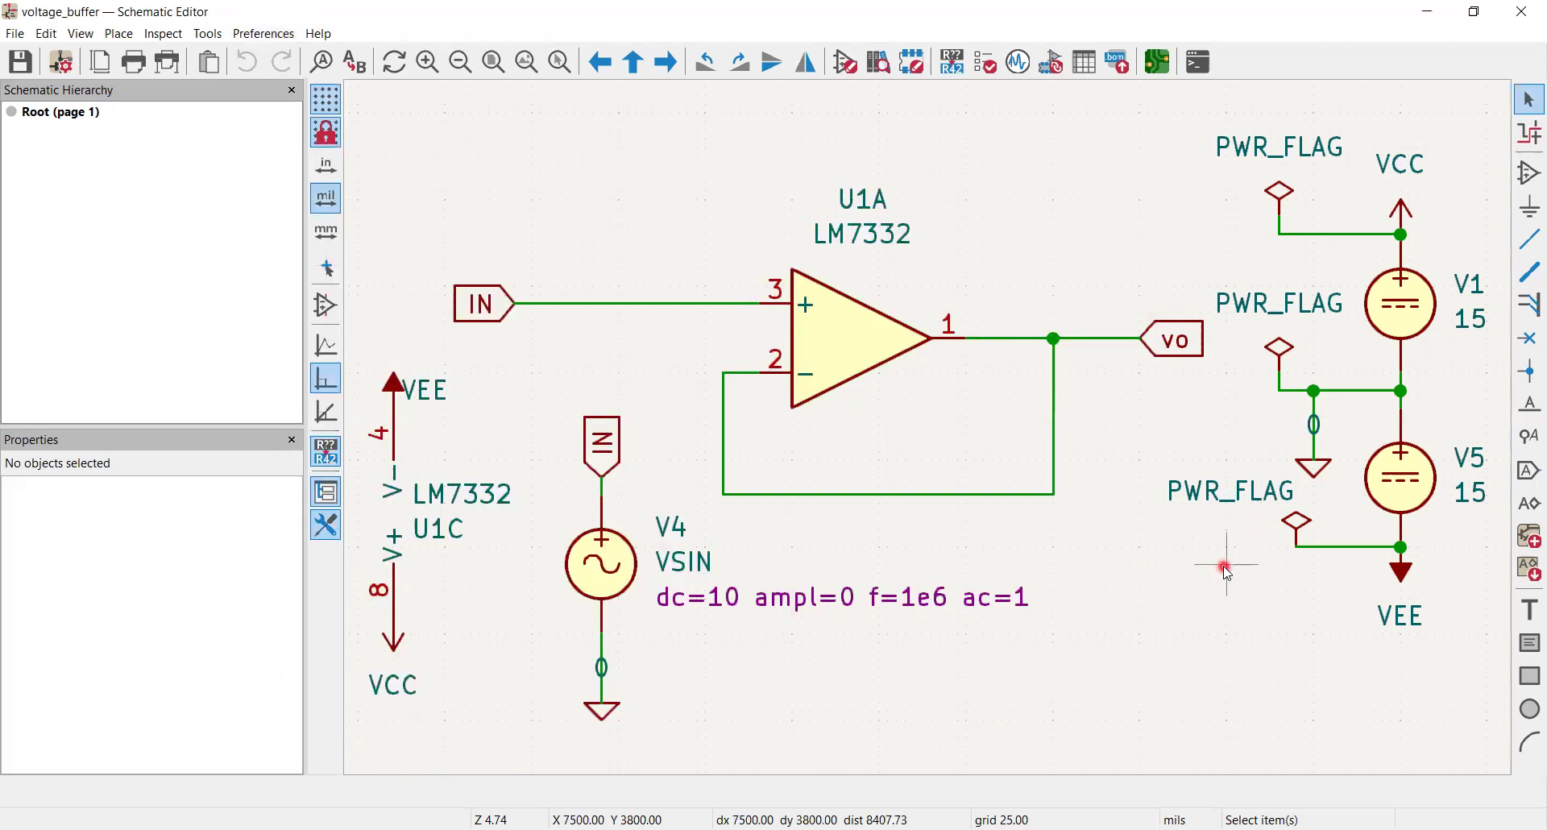
# Set the Schematic Editor grid display style to Lines with a minimum grid spacing of 5 pixels and apply the preferences
pyautogui.click(1104, 537)
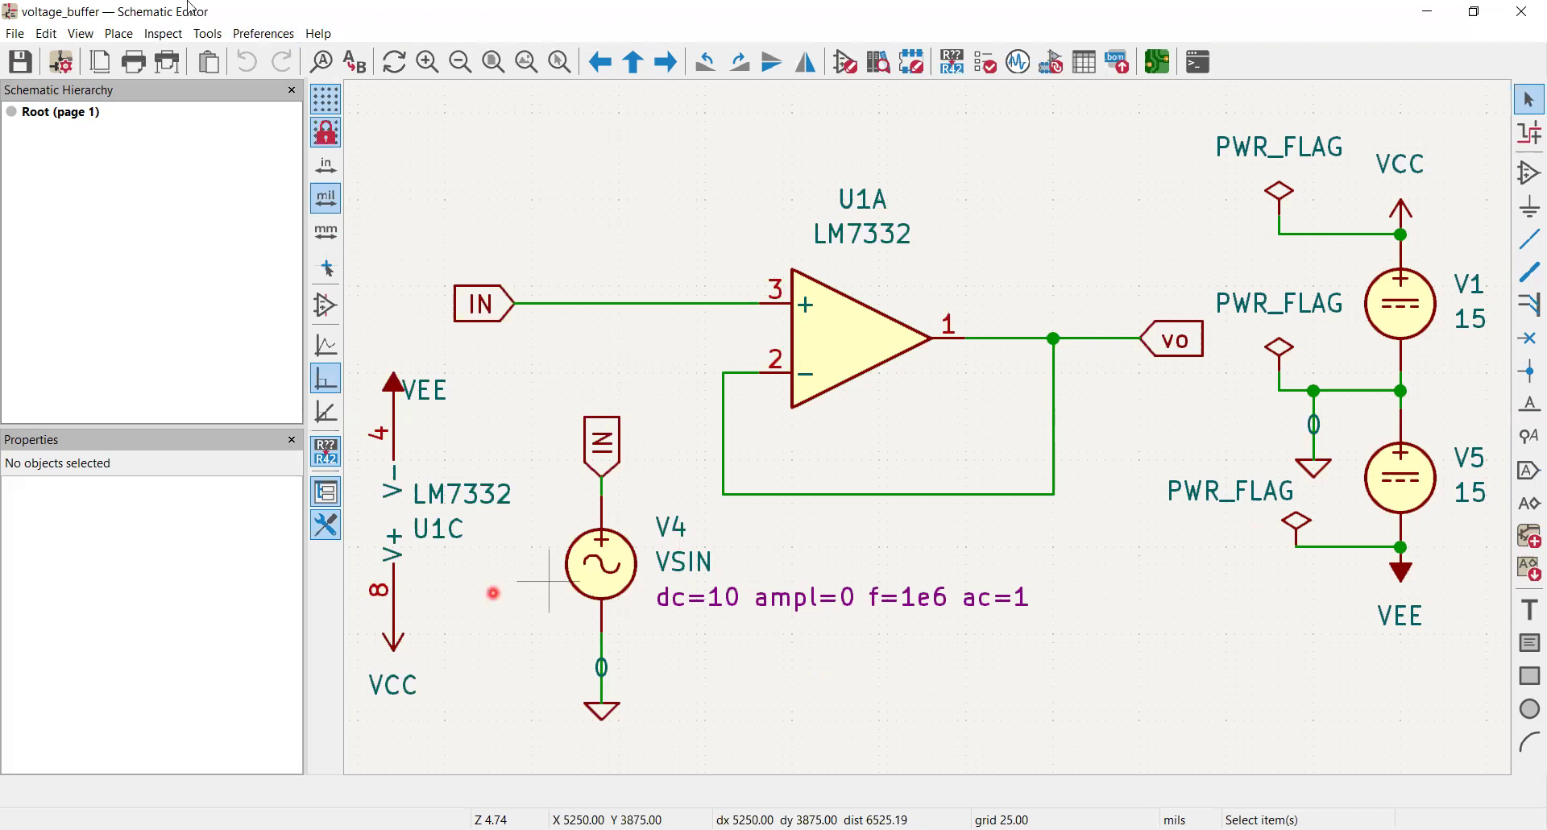
pyautogui.click(248, 30)
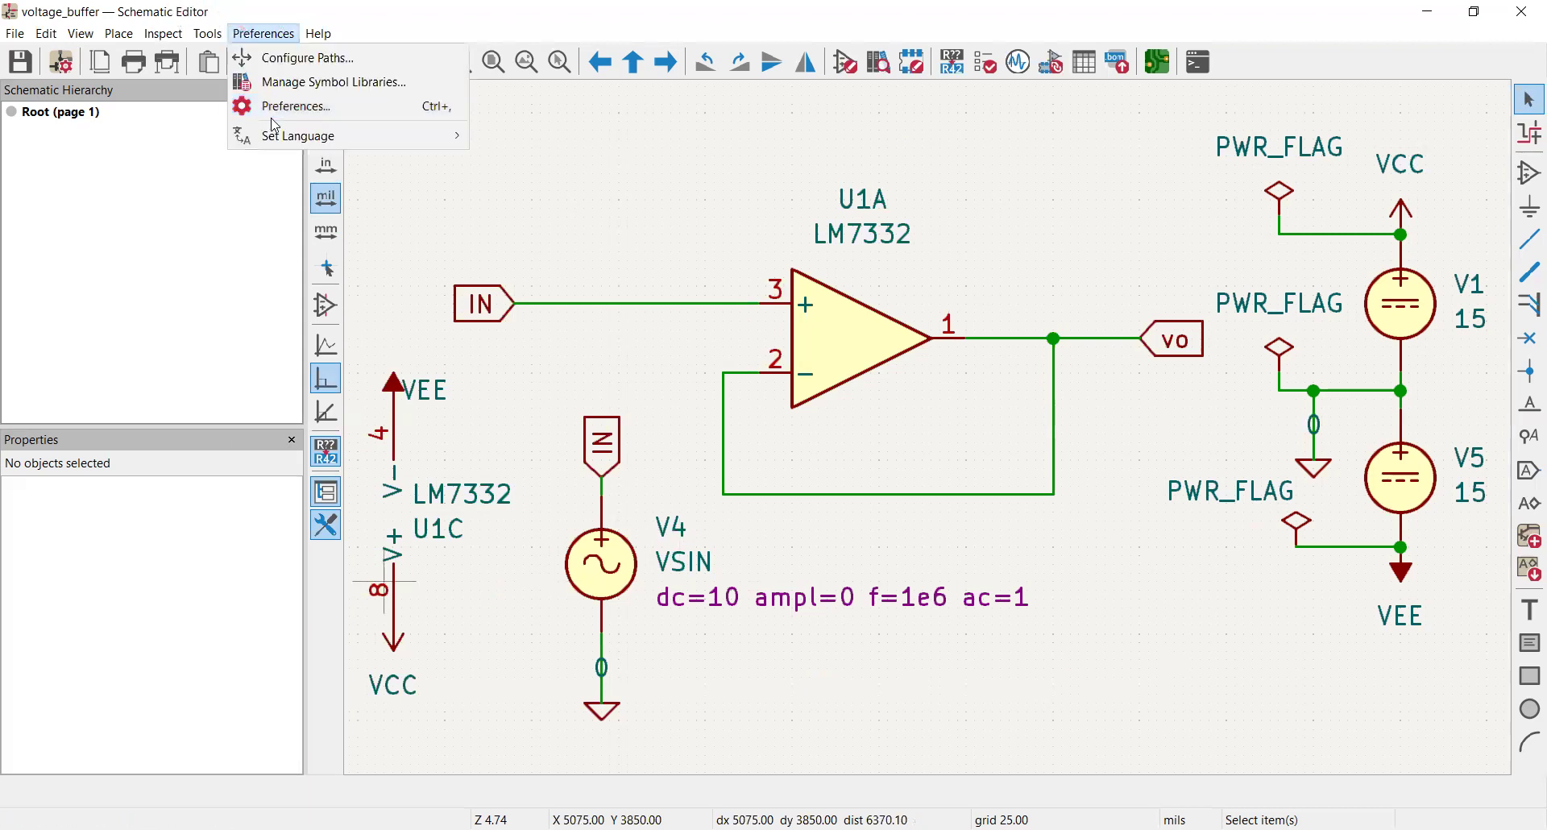
pyautogui.click(561, 264)
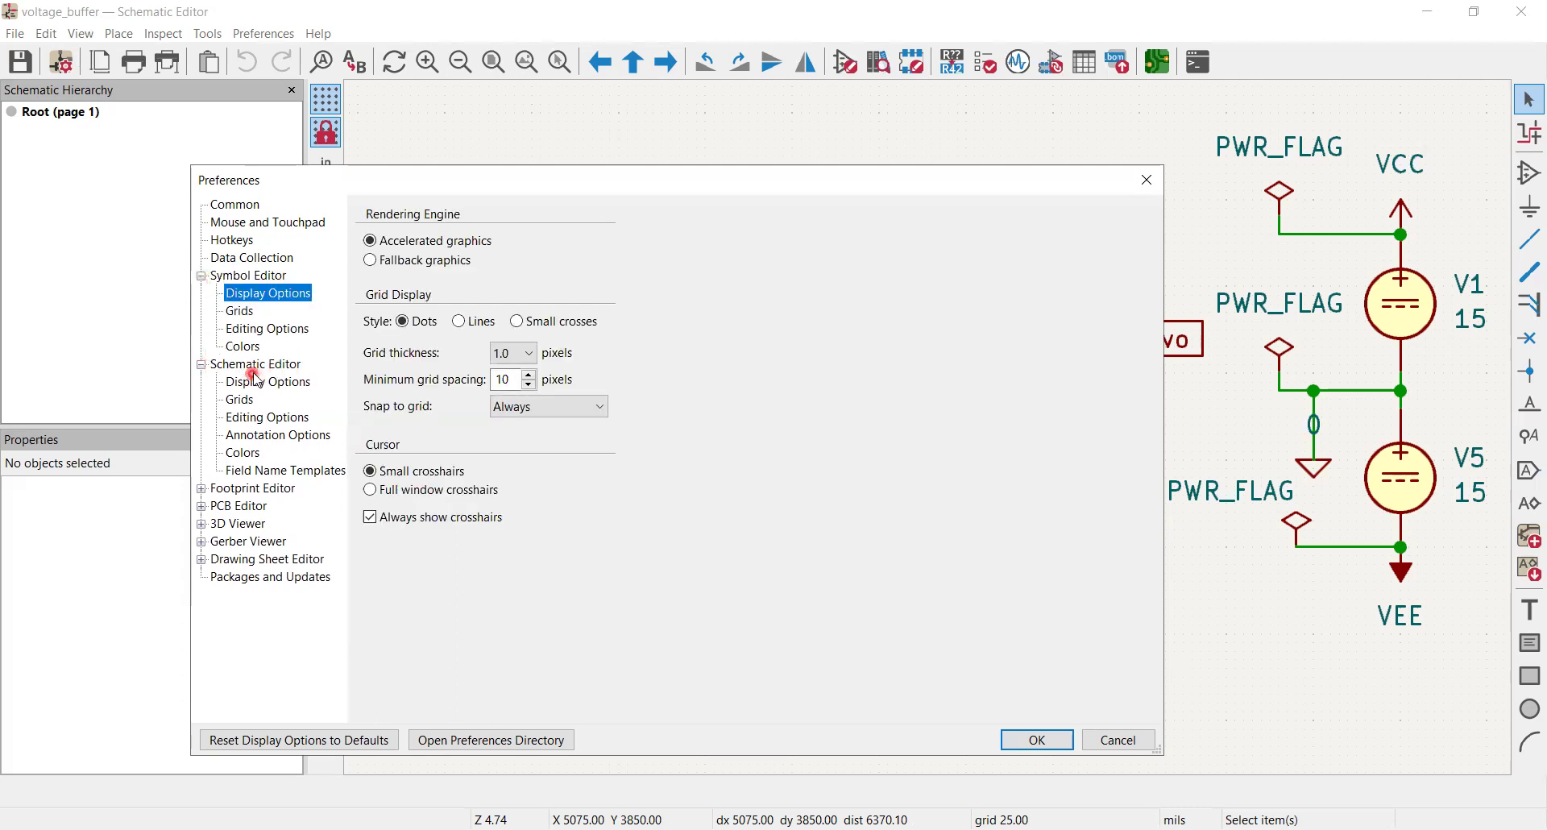
pyautogui.click(286, 382)
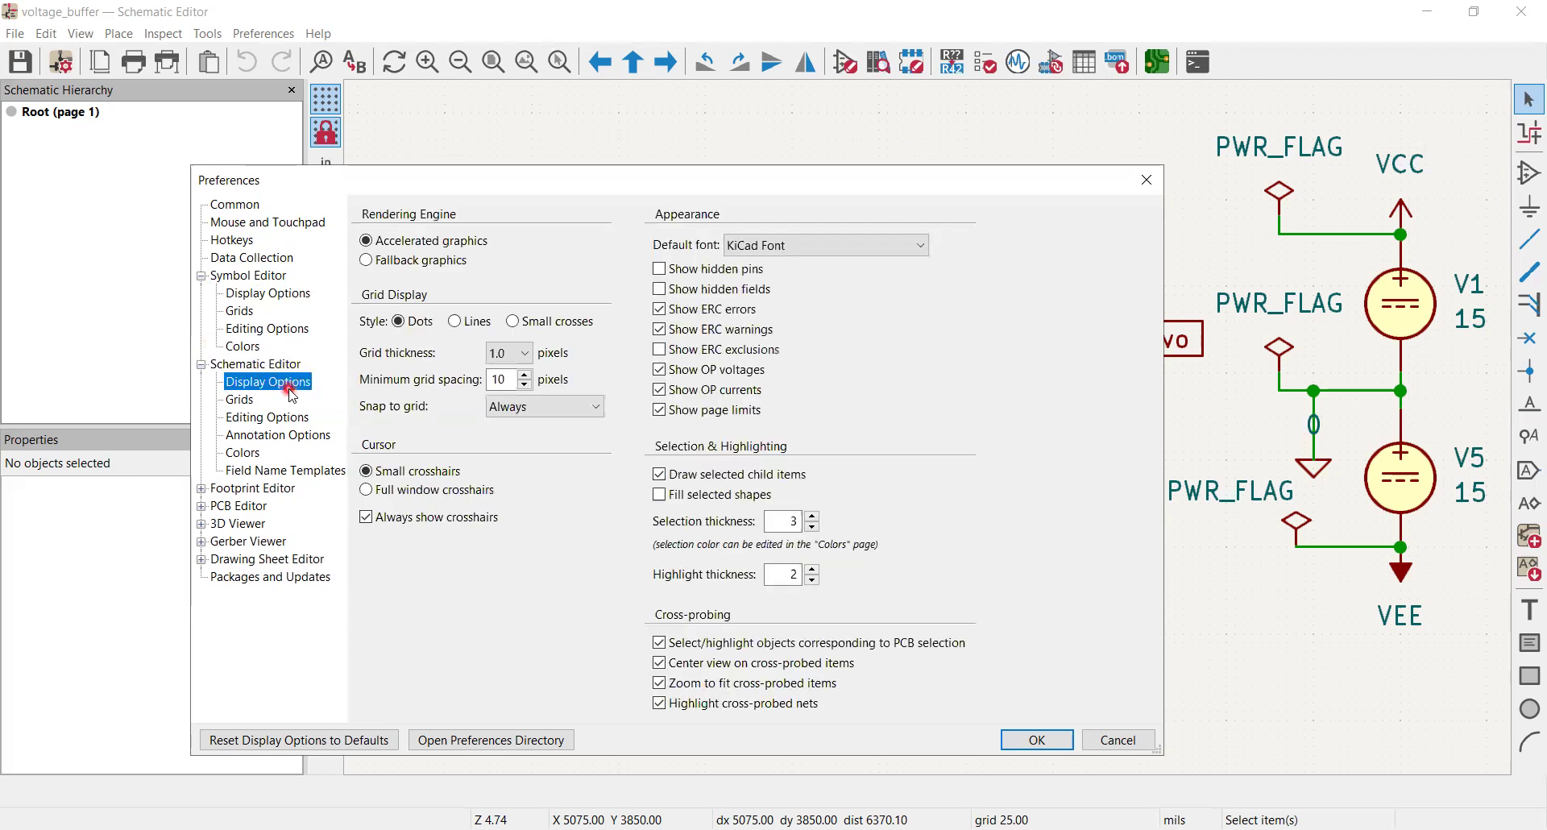
pyautogui.click(477, 321)
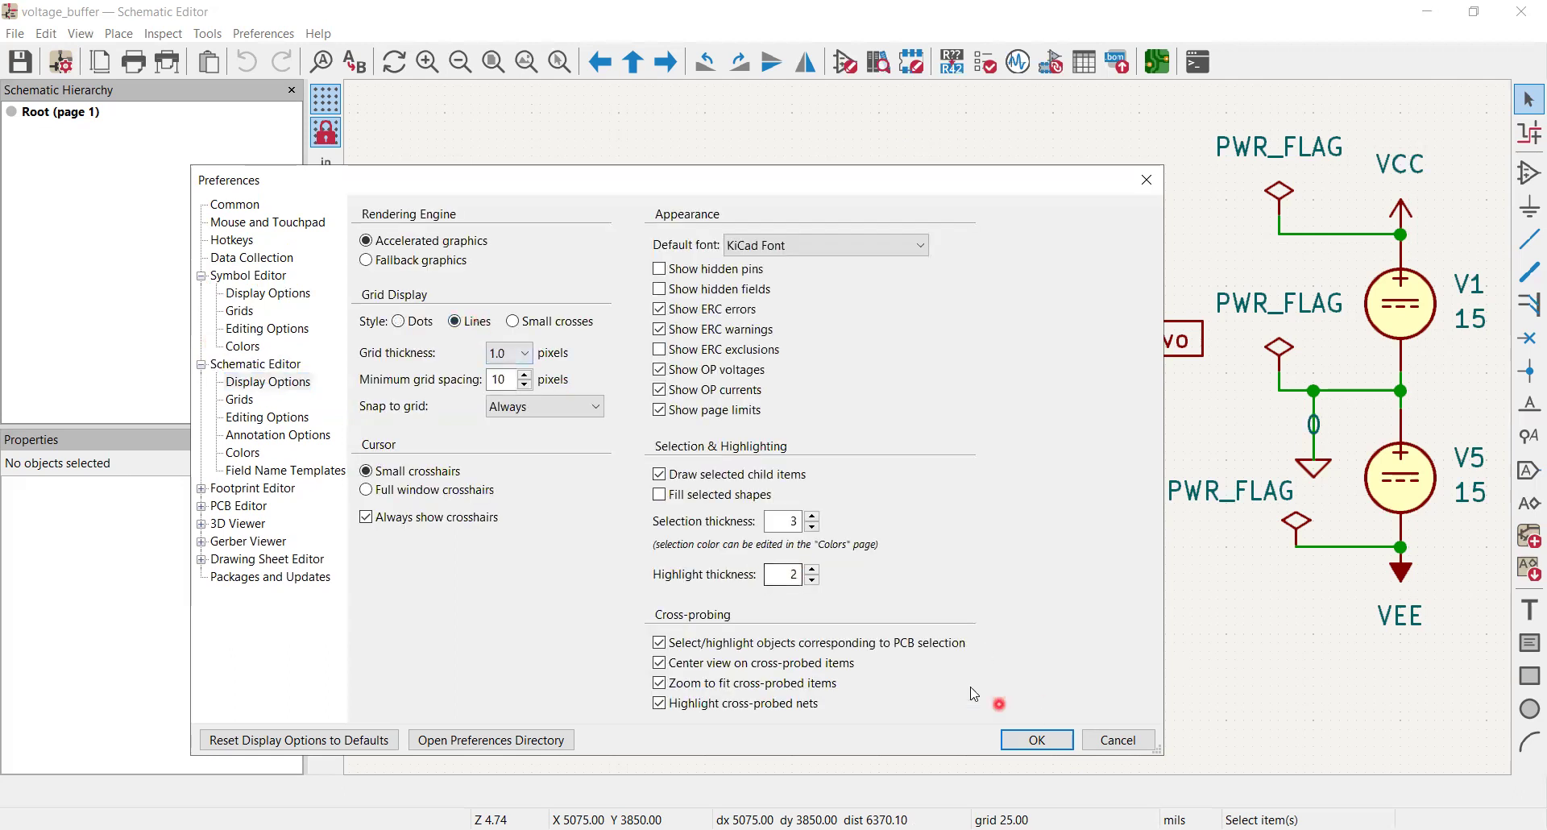
pyautogui.click(526, 385)
pyautogui.click(1043, 741)
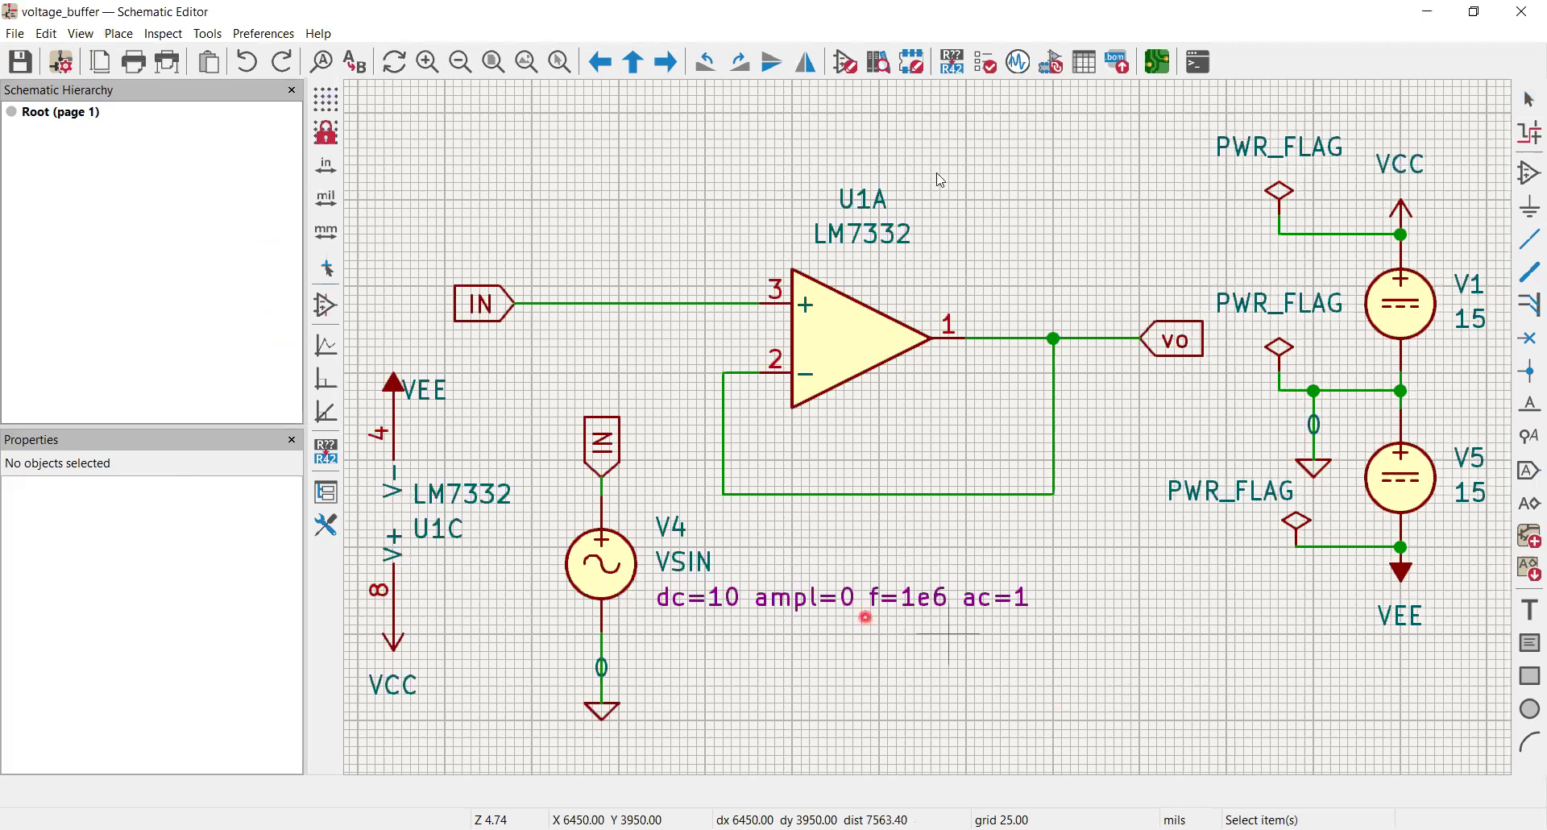
pyautogui.click(979, 536)
# Set the Schematic Editor grid style to Small crosses with a grid thickness of 3.0 pixels and apply the preferences
pyautogui.click(265, 34)
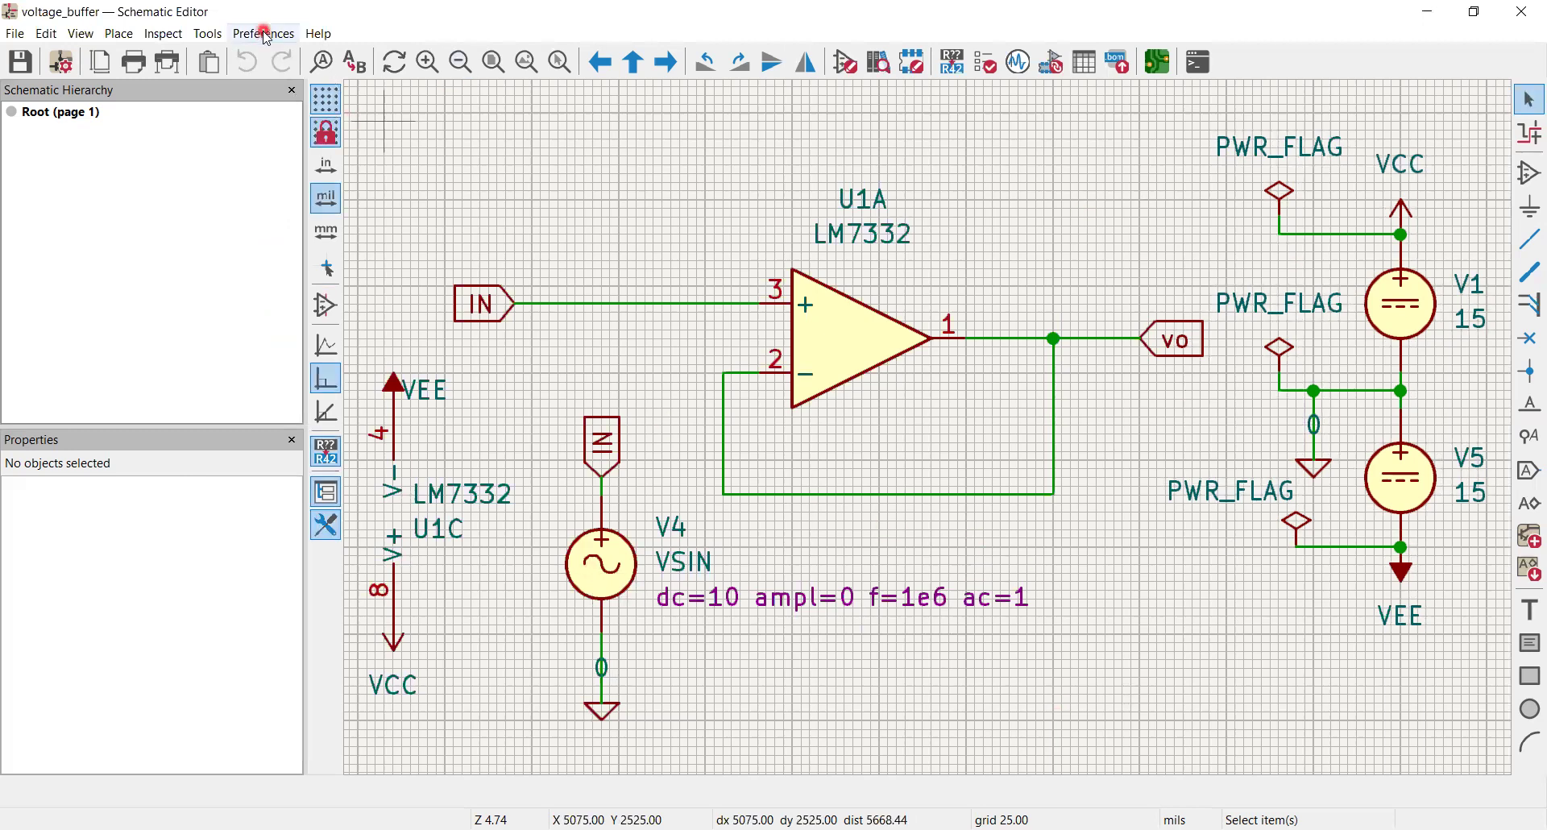
pyautogui.click(285, 108)
pyautogui.click(440, 294)
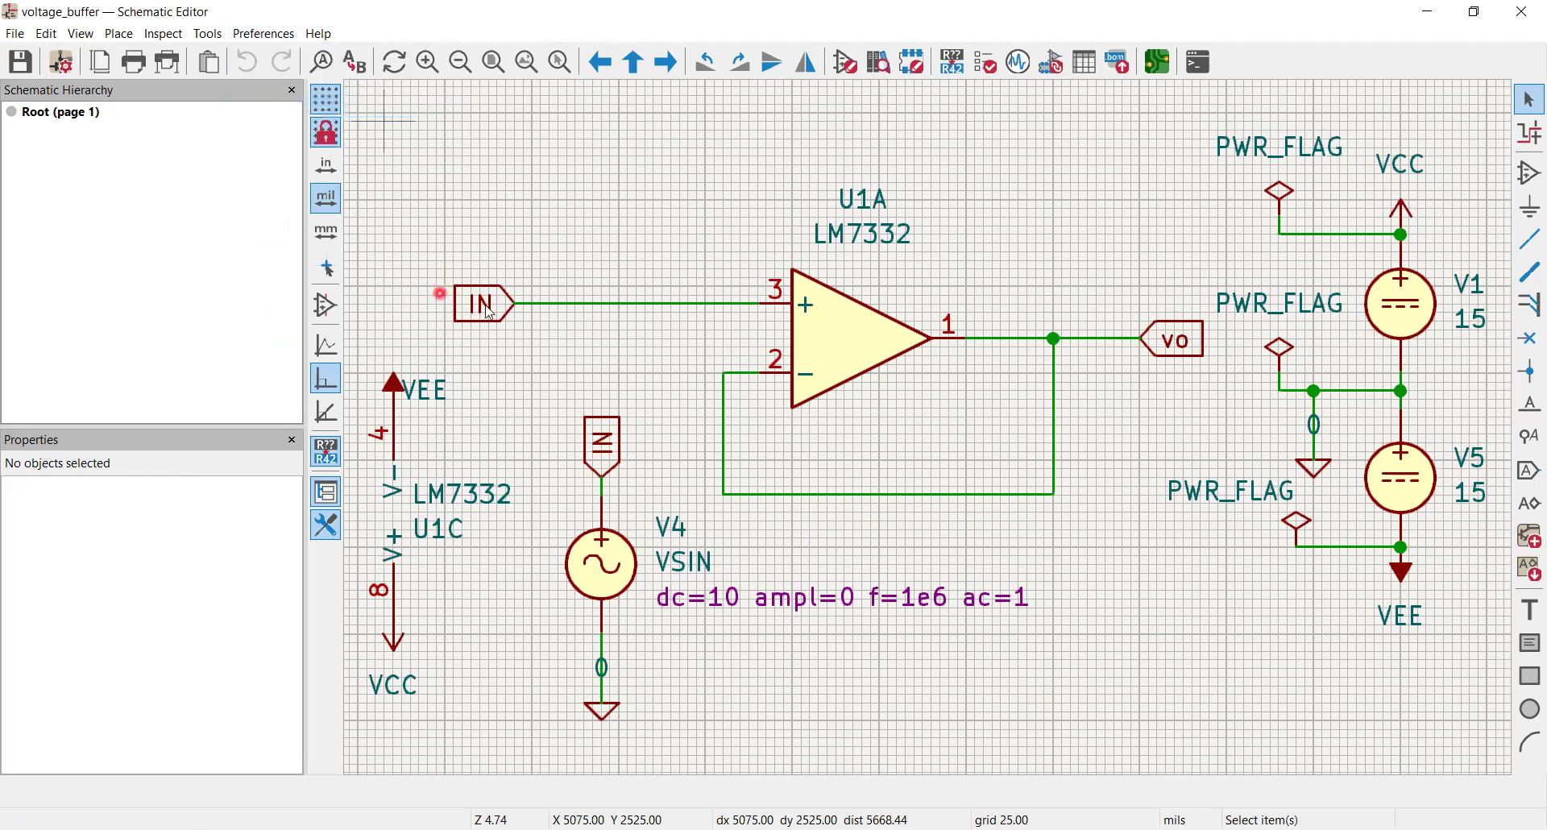
pyautogui.click(571, 326)
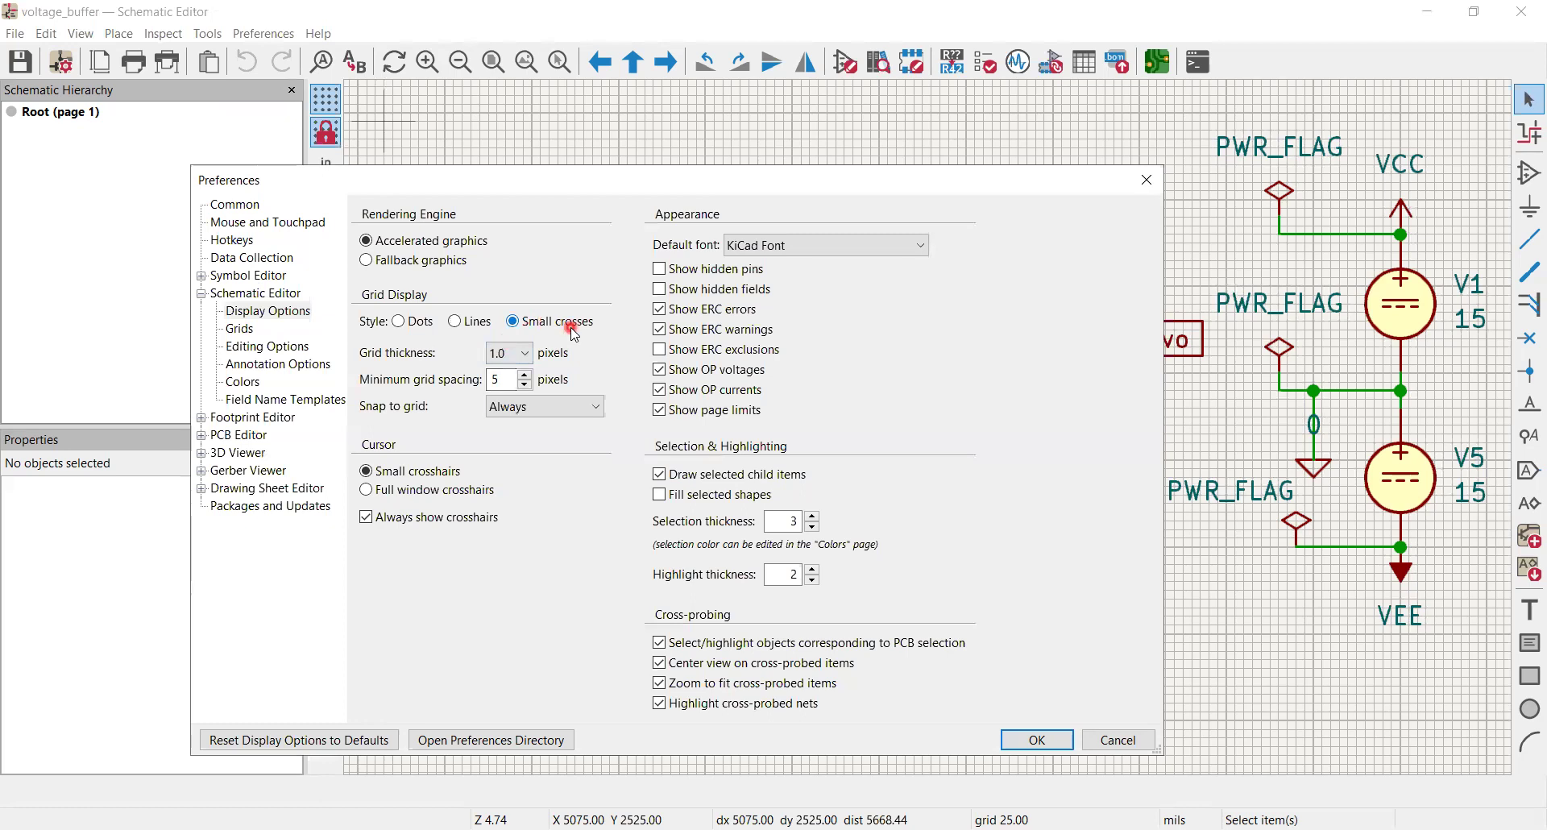
pyautogui.click(530, 354)
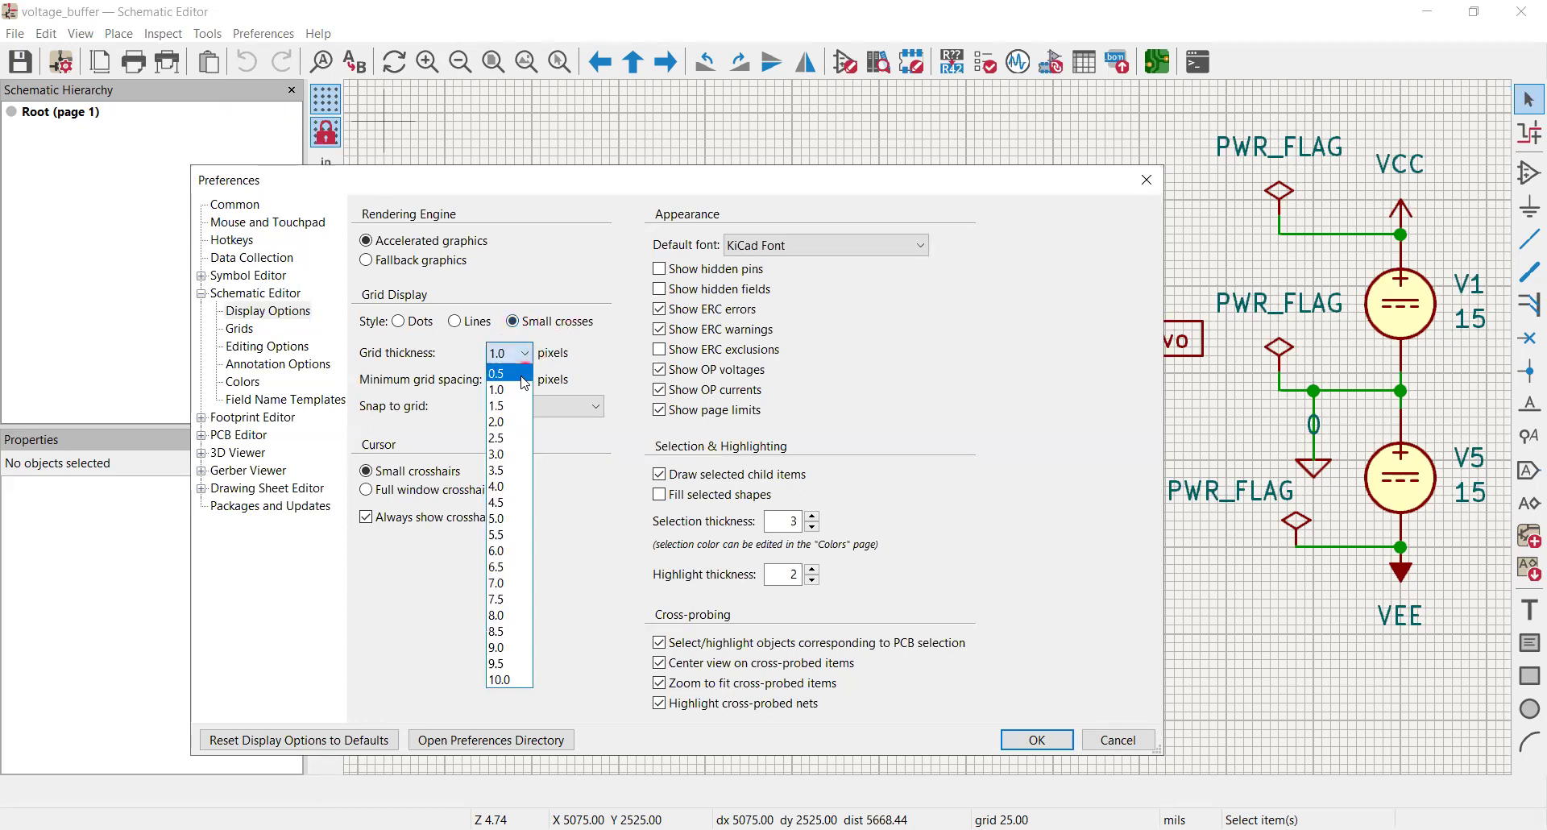
pyautogui.click(514, 456)
pyautogui.click(1006, 741)
pyautogui.click(1057, 739)
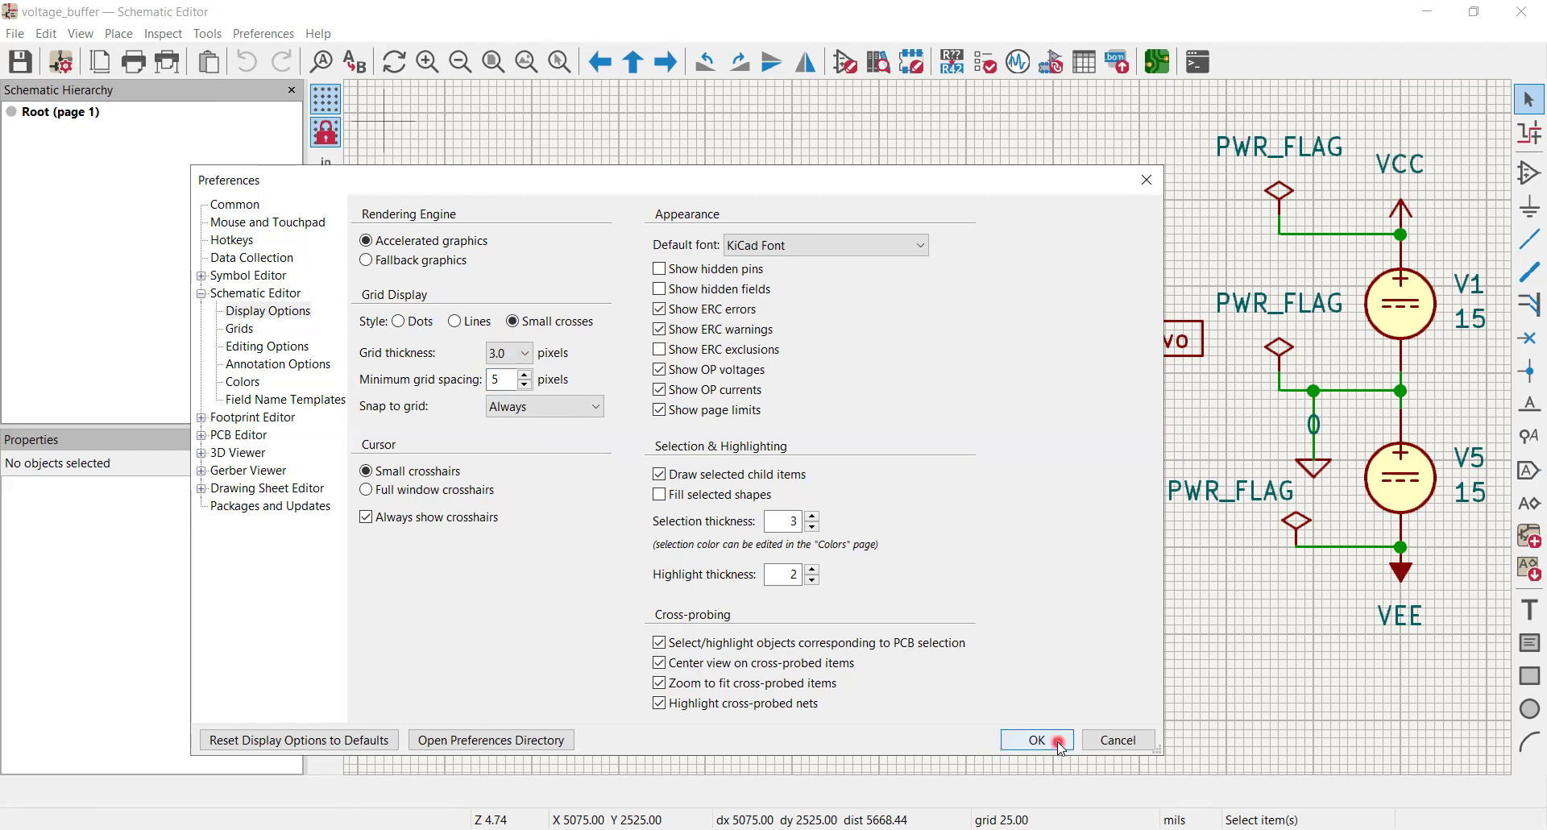
pyautogui.click(973, 385)
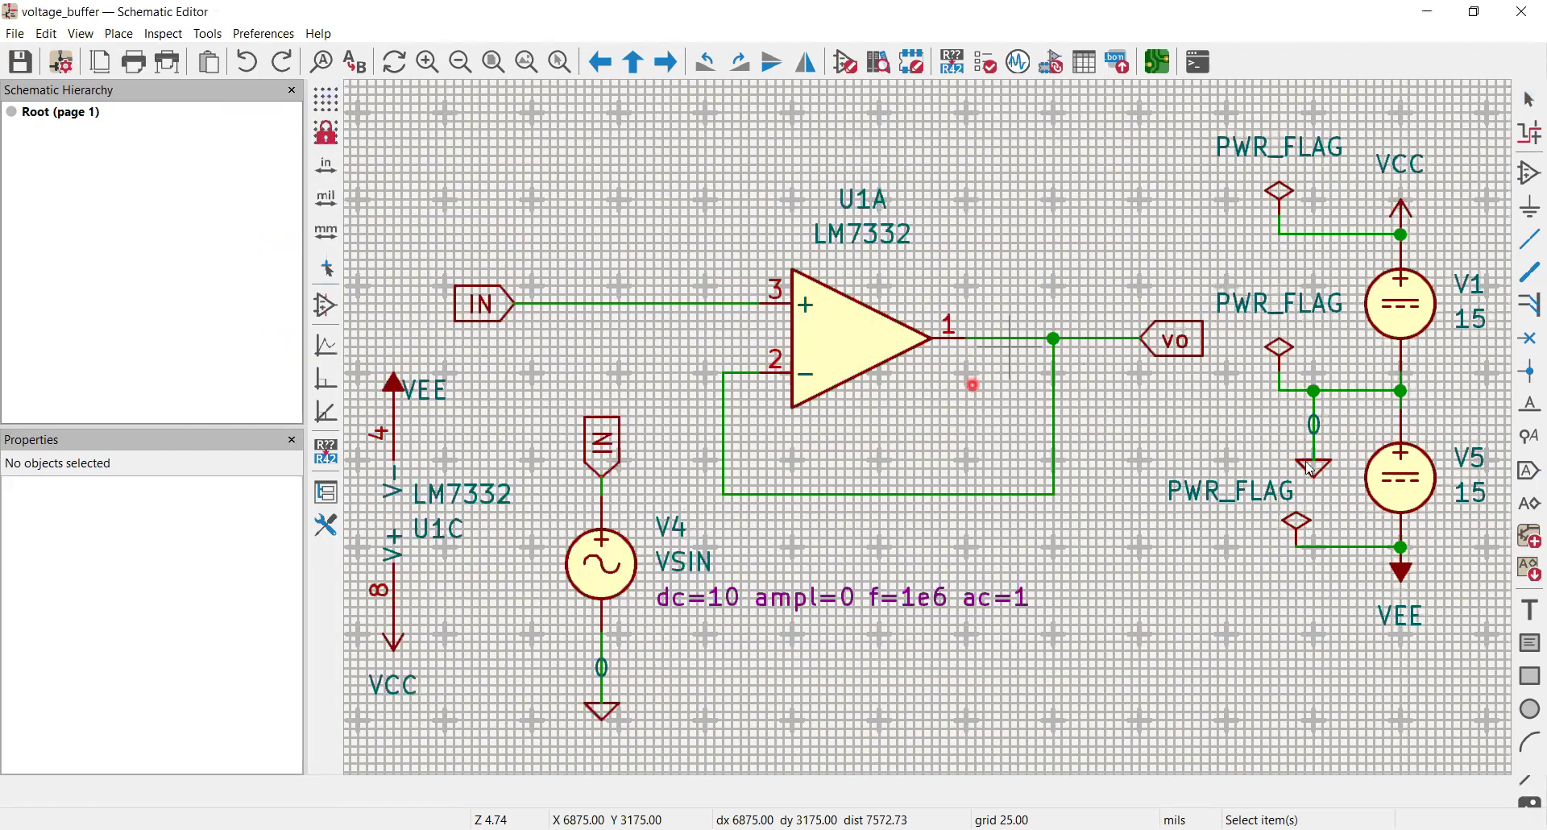
# Reset the Schematic Editor display options to their defaults and apply the preferences
pyautogui.click(185, 7)
pyautogui.click(250, 34)
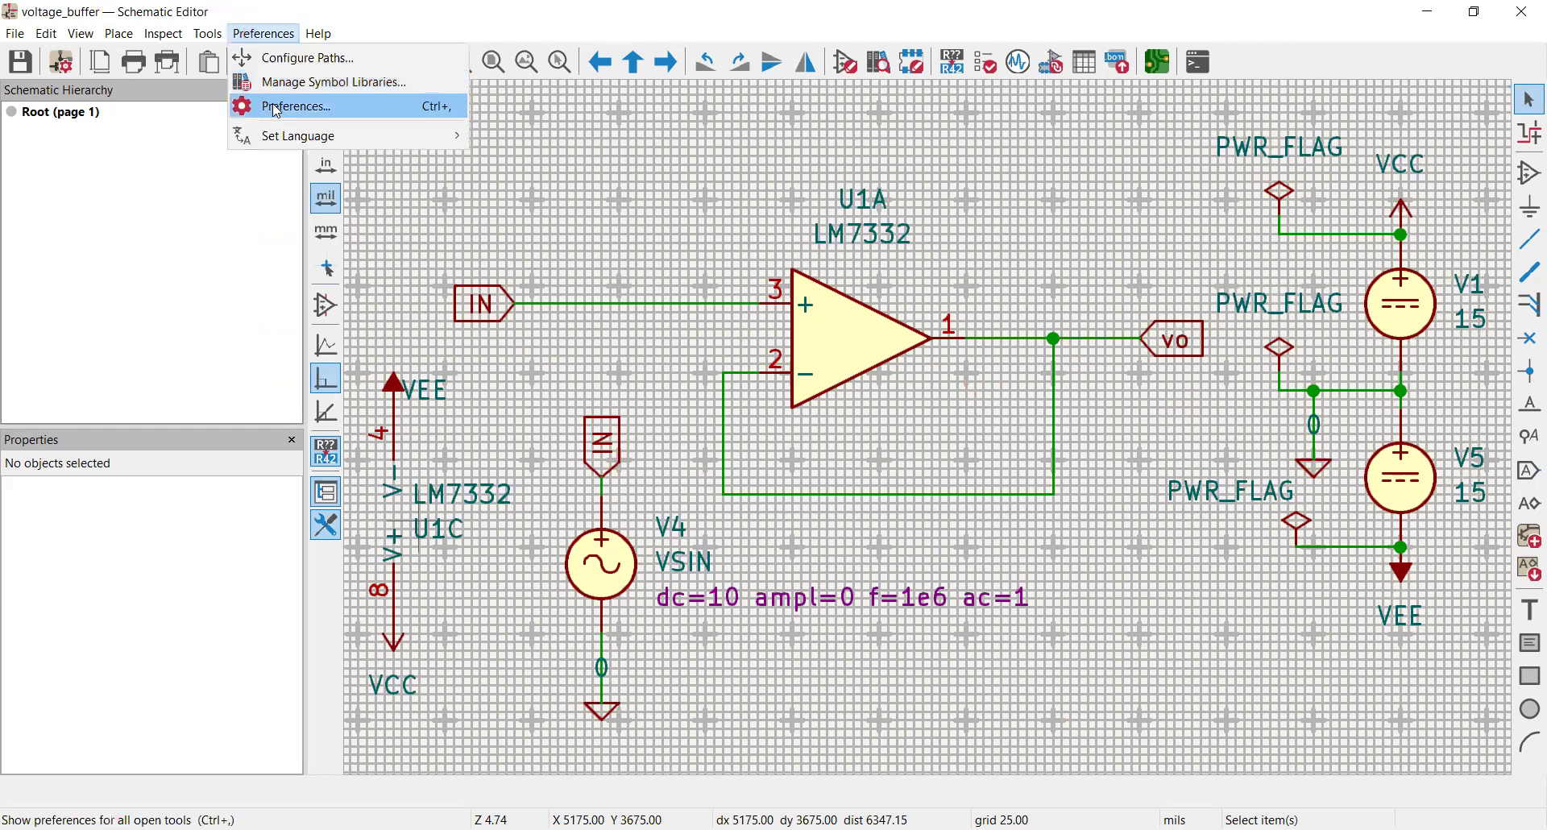
pyautogui.click(277, 107)
pyautogui.click(397, 248)
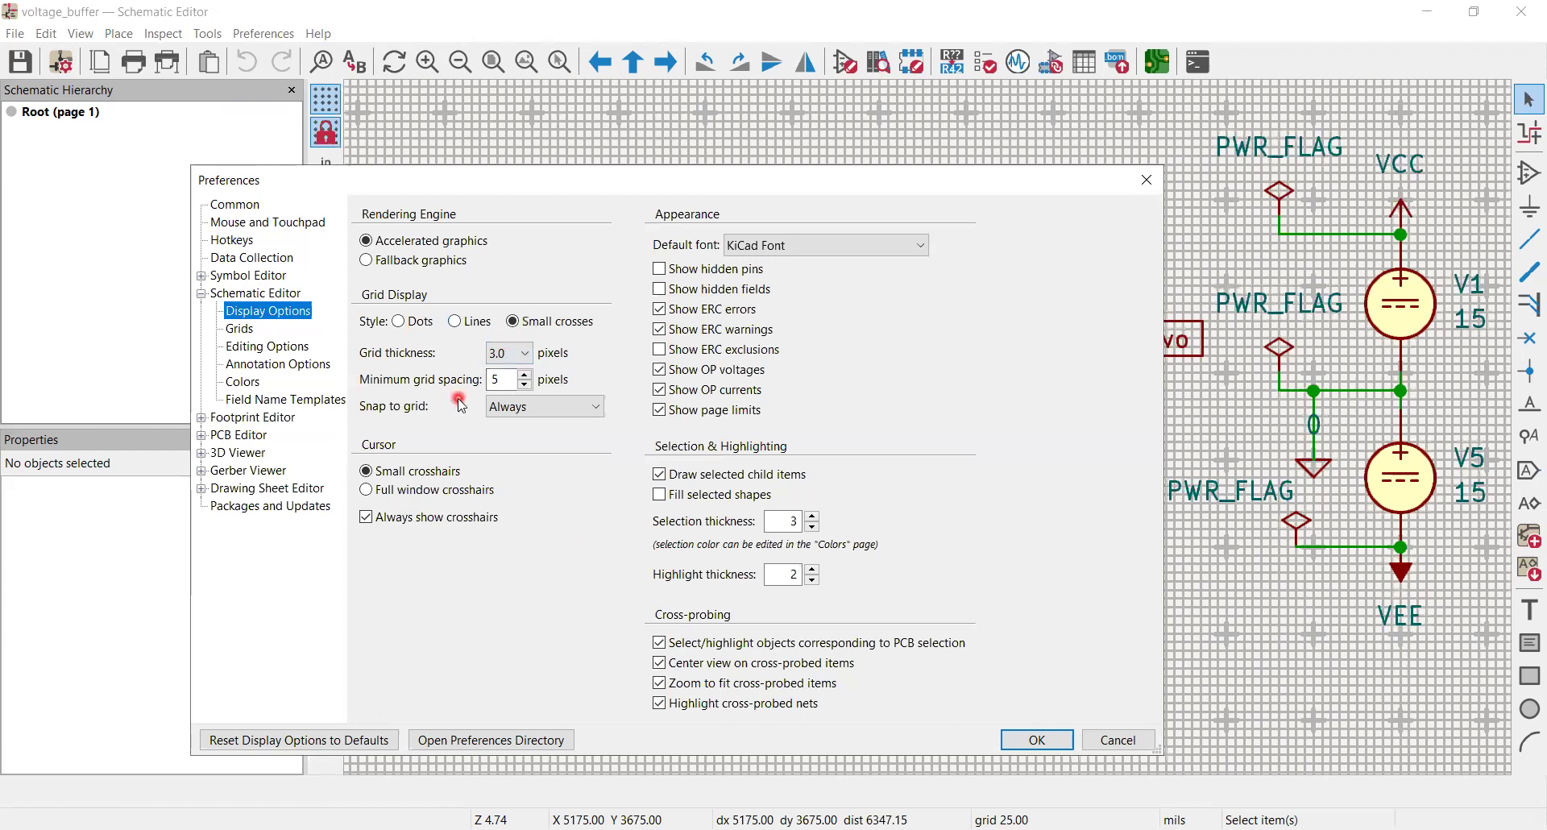
pyautogui.click(339, 739)
pyautogui.click(1008, 738)
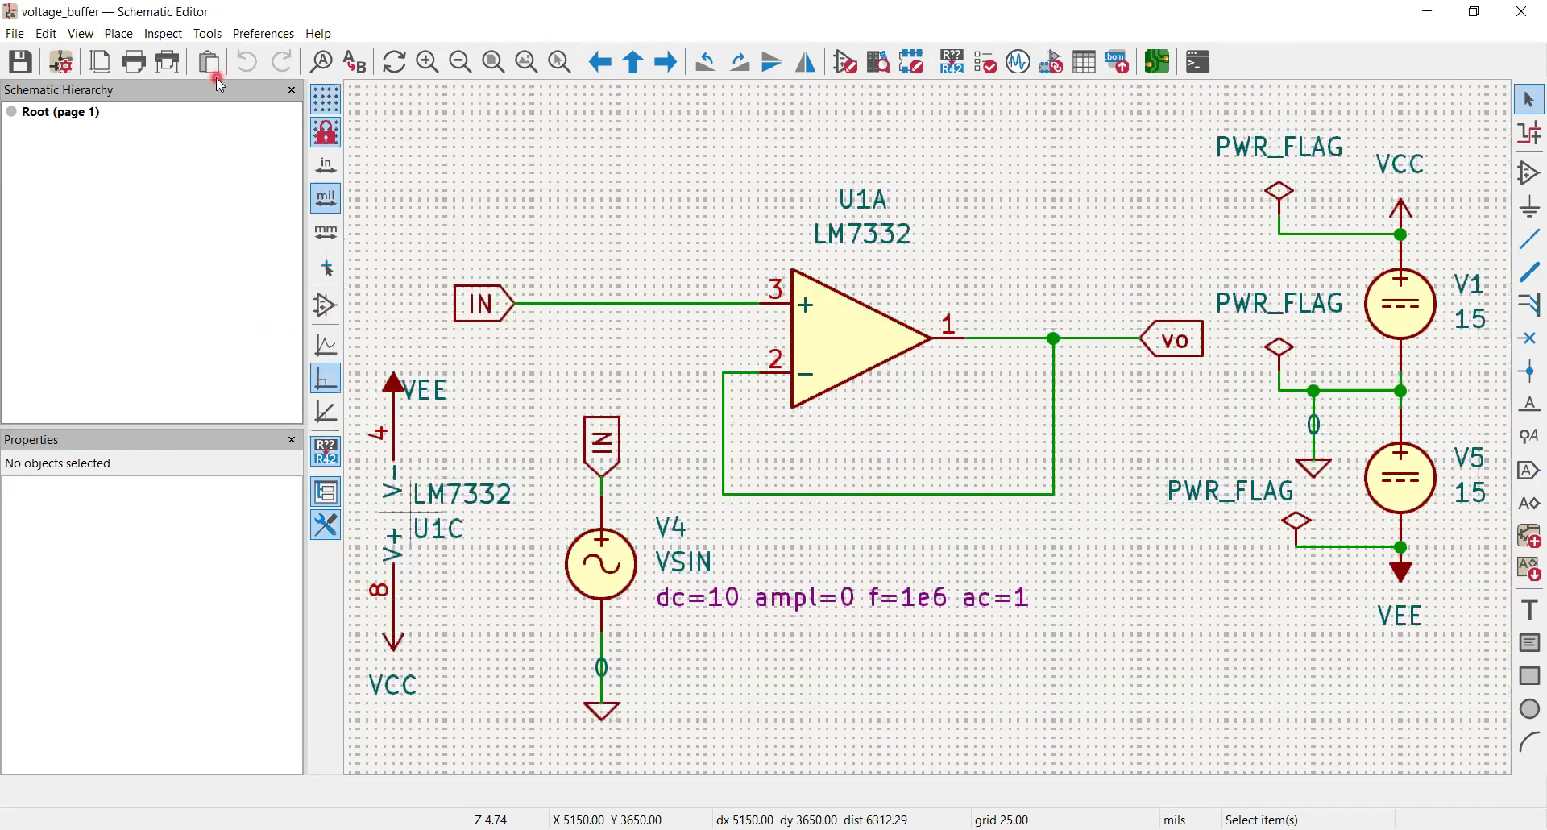
# Reset the Schematic Editor display options again and set the grid thickness to 1.0 pixels
pyautogui.click(263, 35)
pyautogui.click(286, 108)
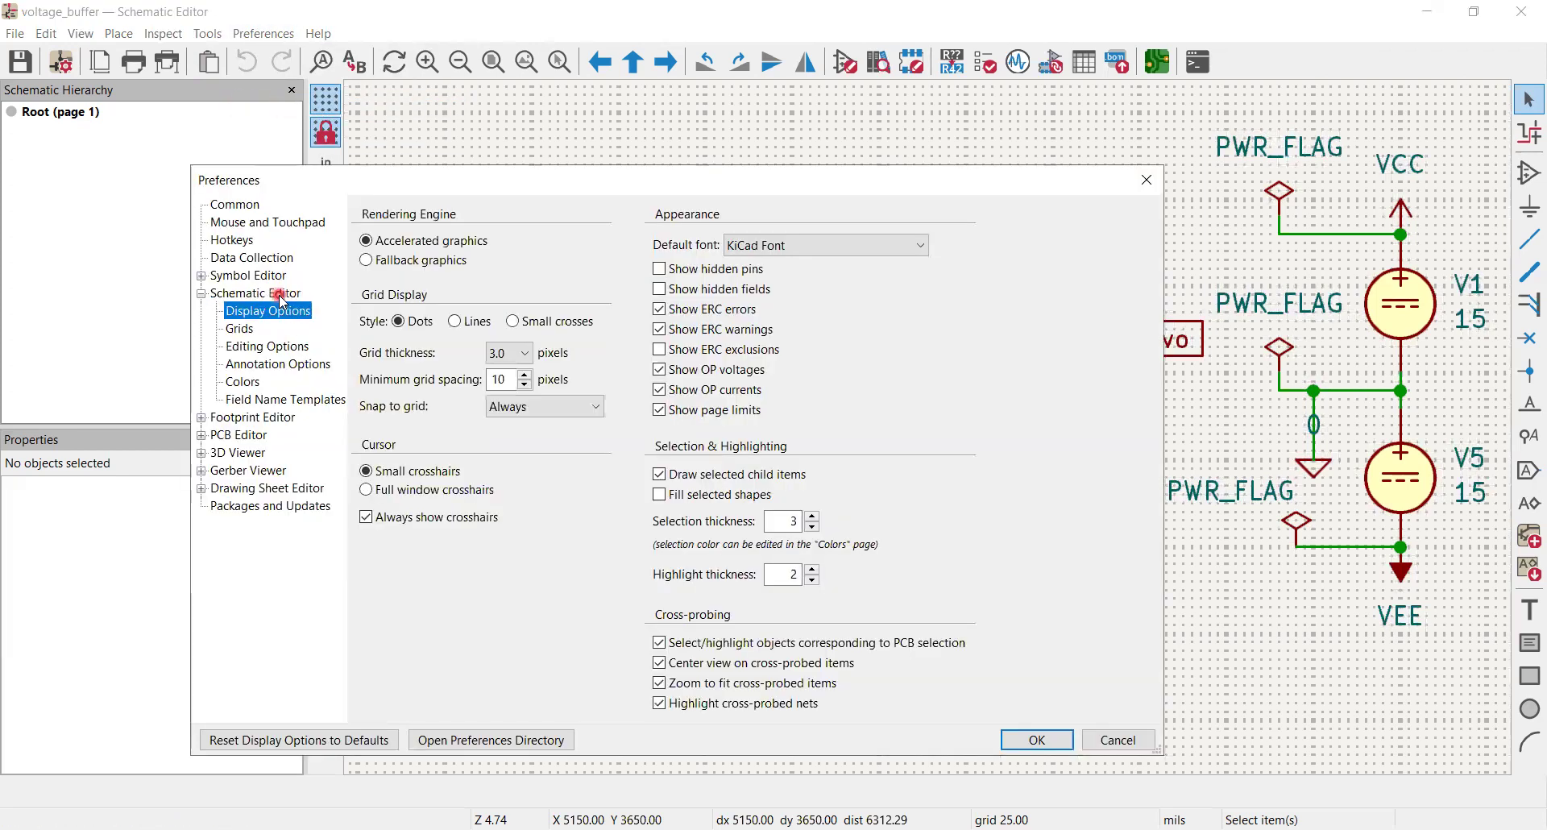
pyautogui.click(310, 740)
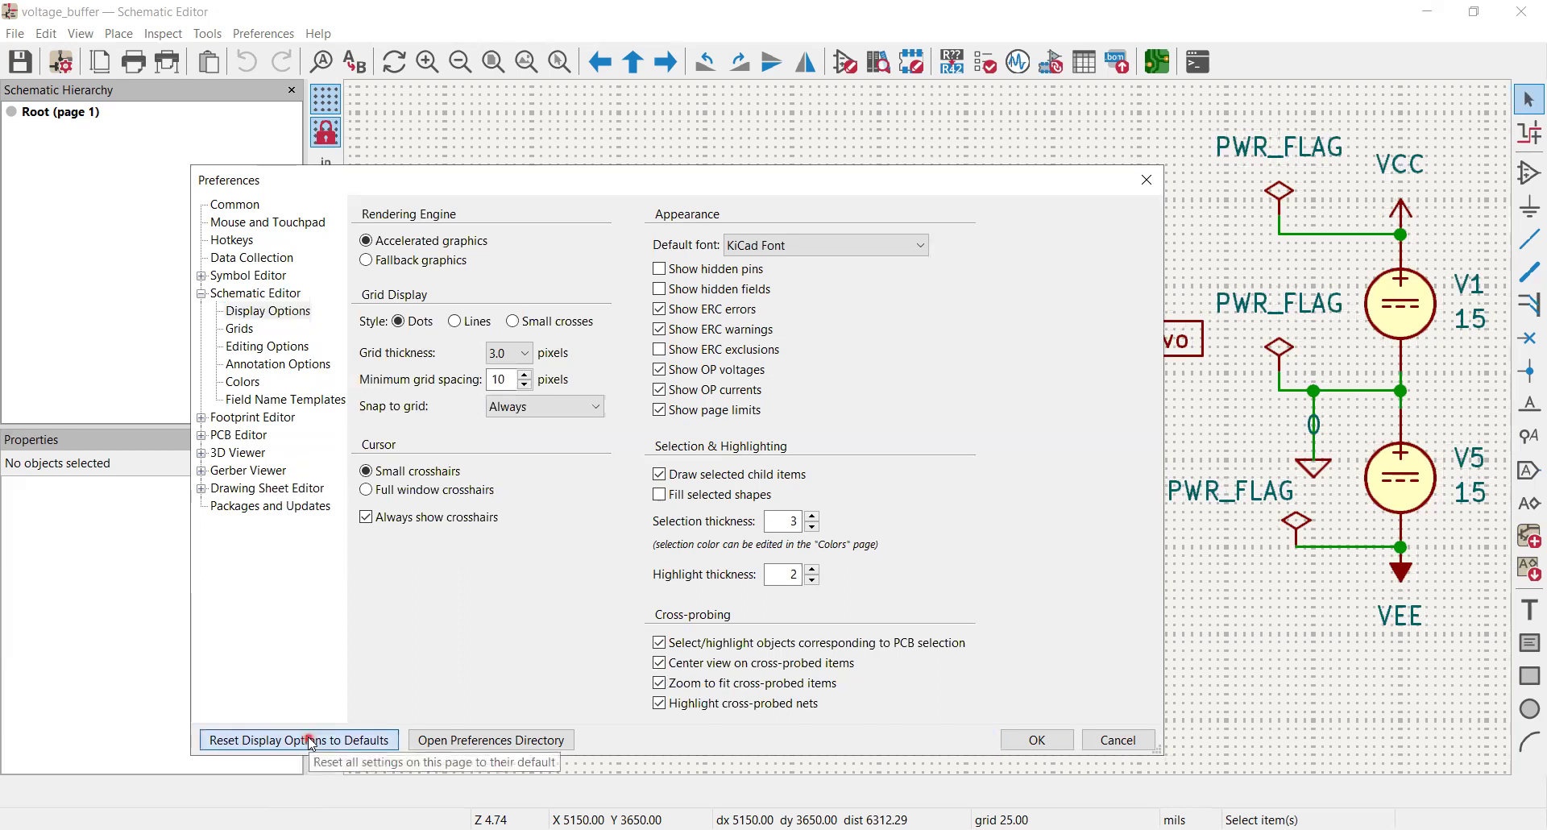
pyautogui.click(523, 352)
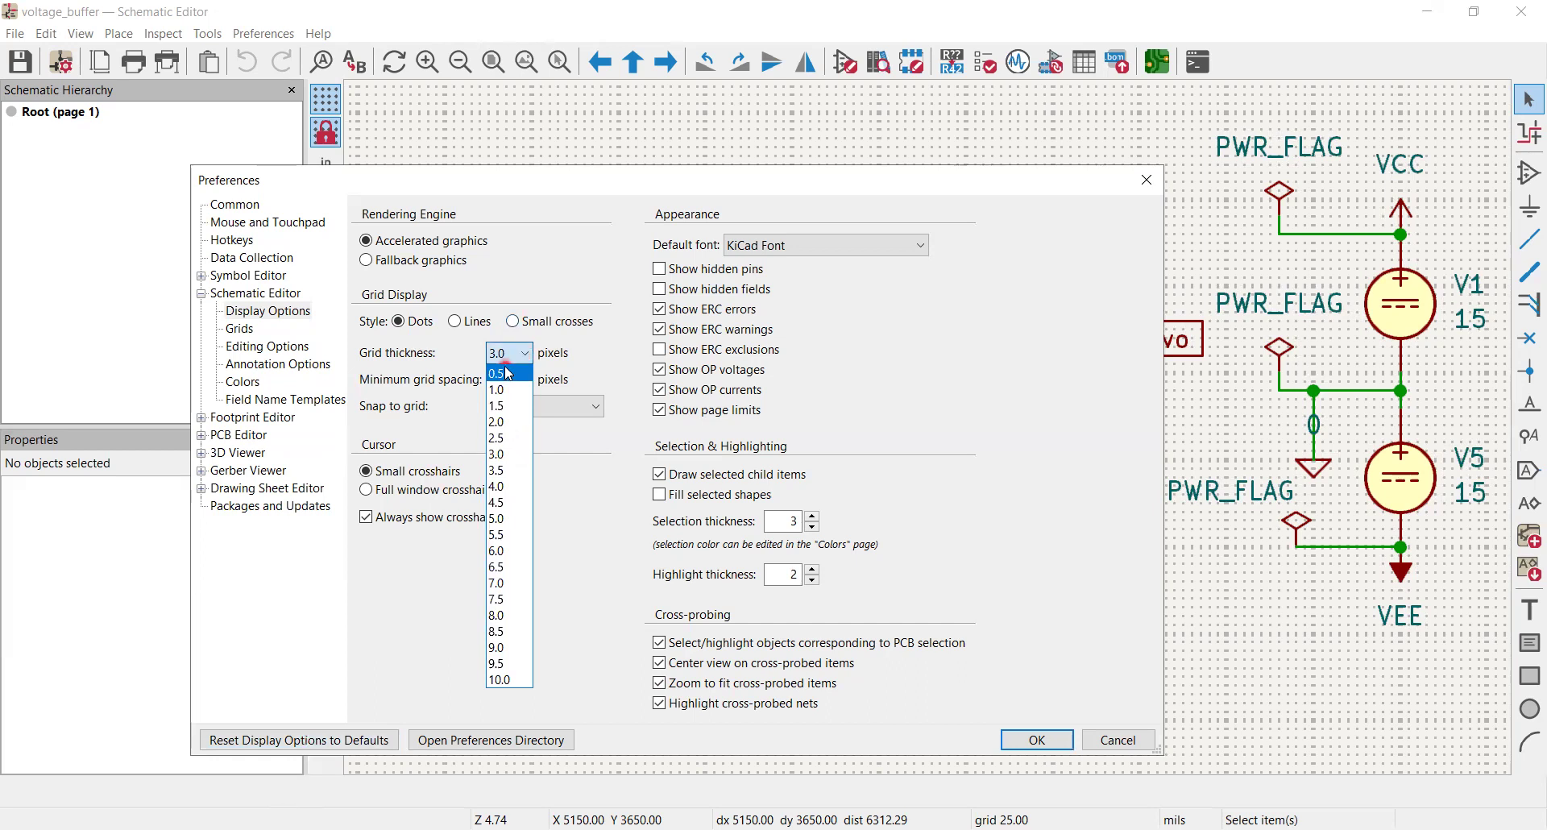
pyautogui.click(508, 390)
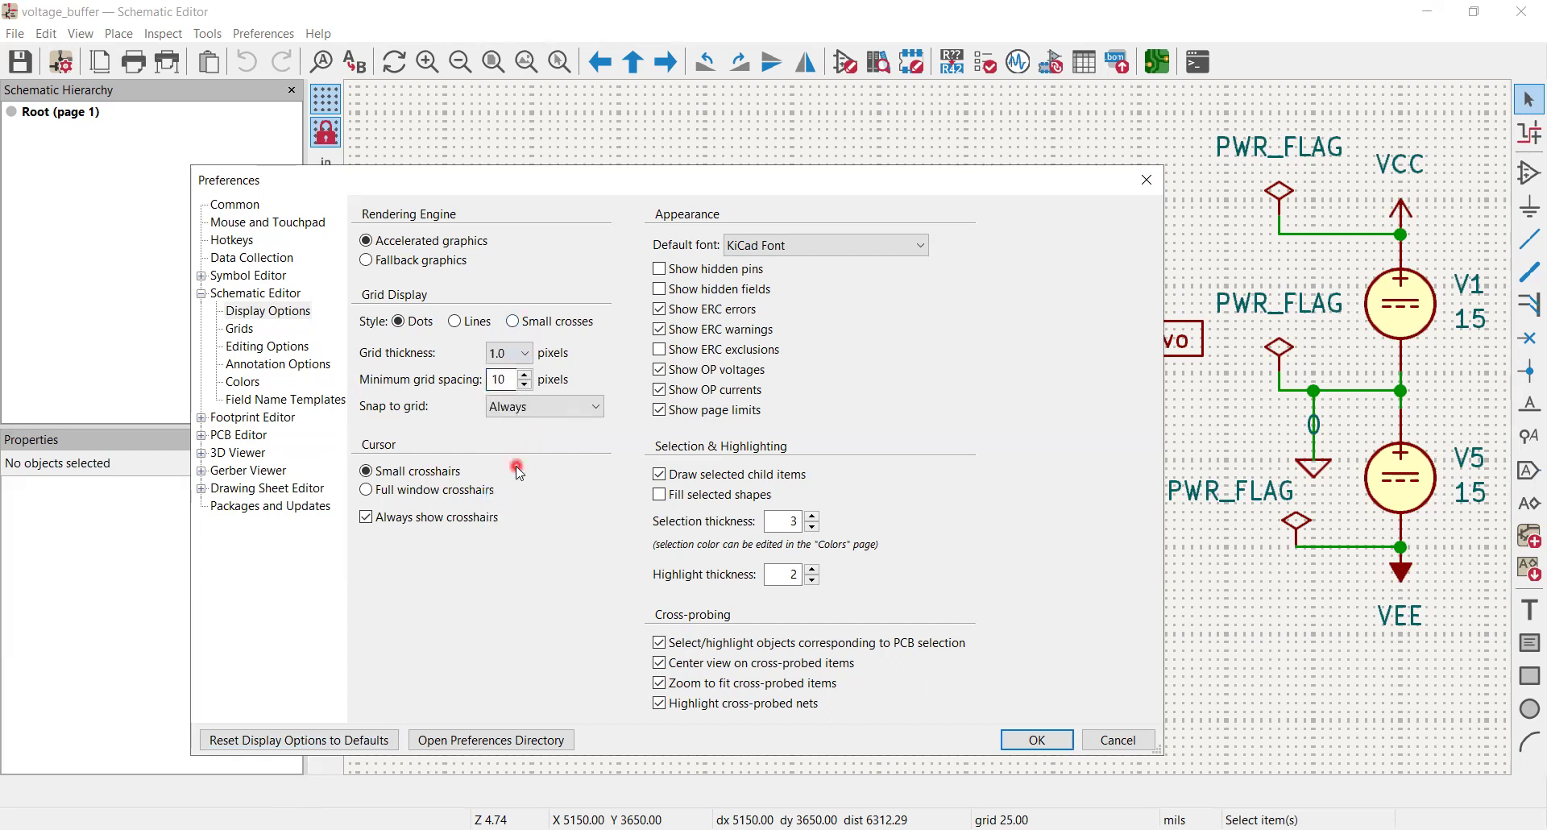
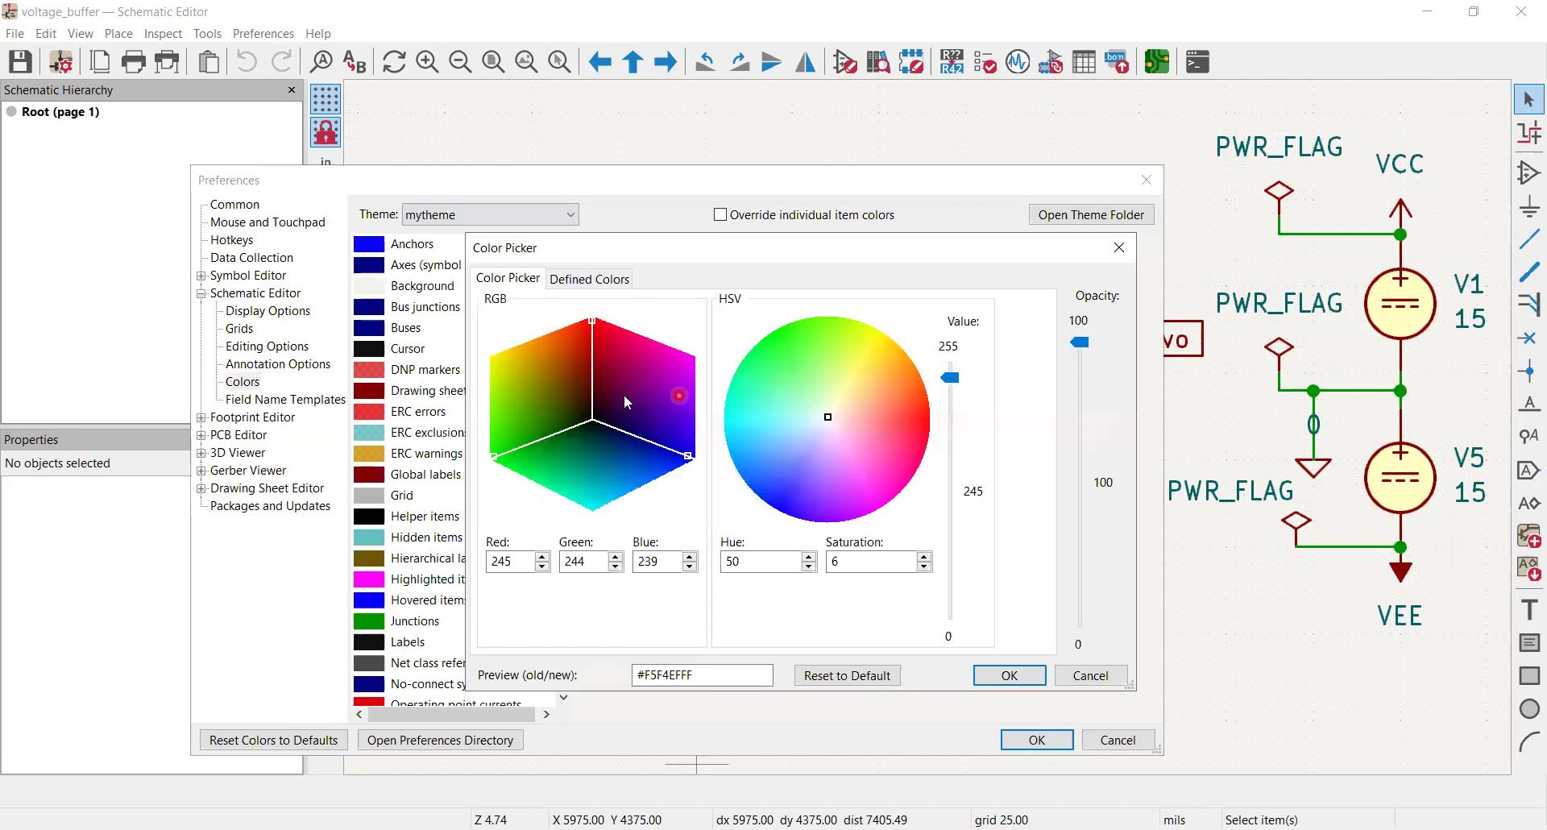
# Set the Schematic Editor background color of mytheme to bright green #1FFF24FF with value 255 and apply the preferences
pyautogui.click(828, 420)
pyautogui.click(829, 425)
pyautogui.click(829, 419)
pyautogui.moveTo(830, 422)
pyautogui.mouseDown()
pyautogui.moveTo(773, 360)
pyautogui.moveTo(892, 478)
pyautogui.moveTo(903, 398)
pyautogui.moveTo(918, 415)
pyautogui.moveTo(804, 358)
pyautogui.moveTo(766, 364)
pyautogui.moveTo(828, 429)
pyautogui.mouseUp()
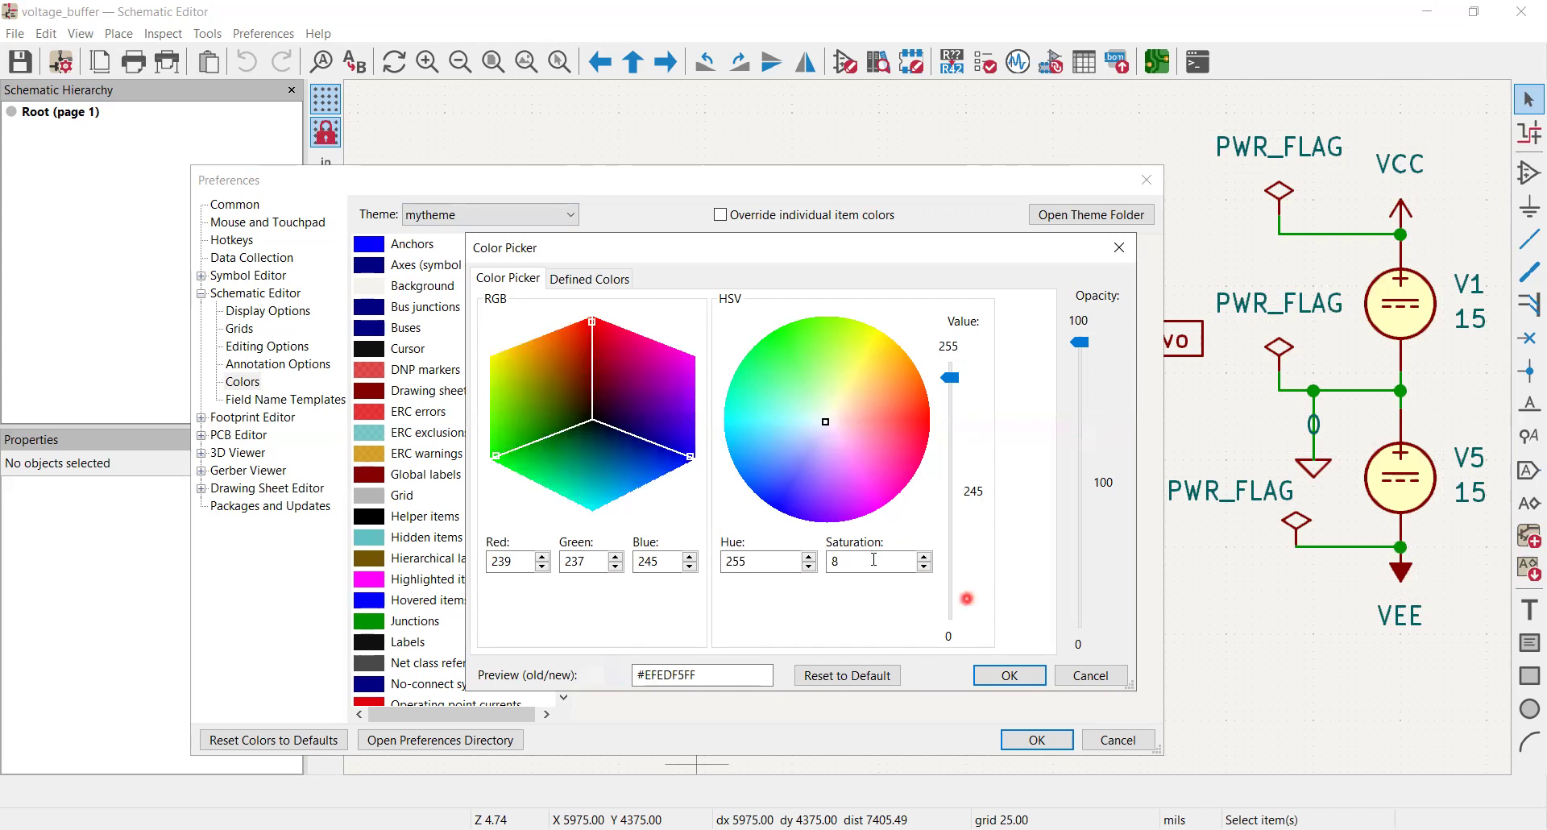
pyautogui.moveTo(951, 379); pyautogui.dragTo(949, 339)
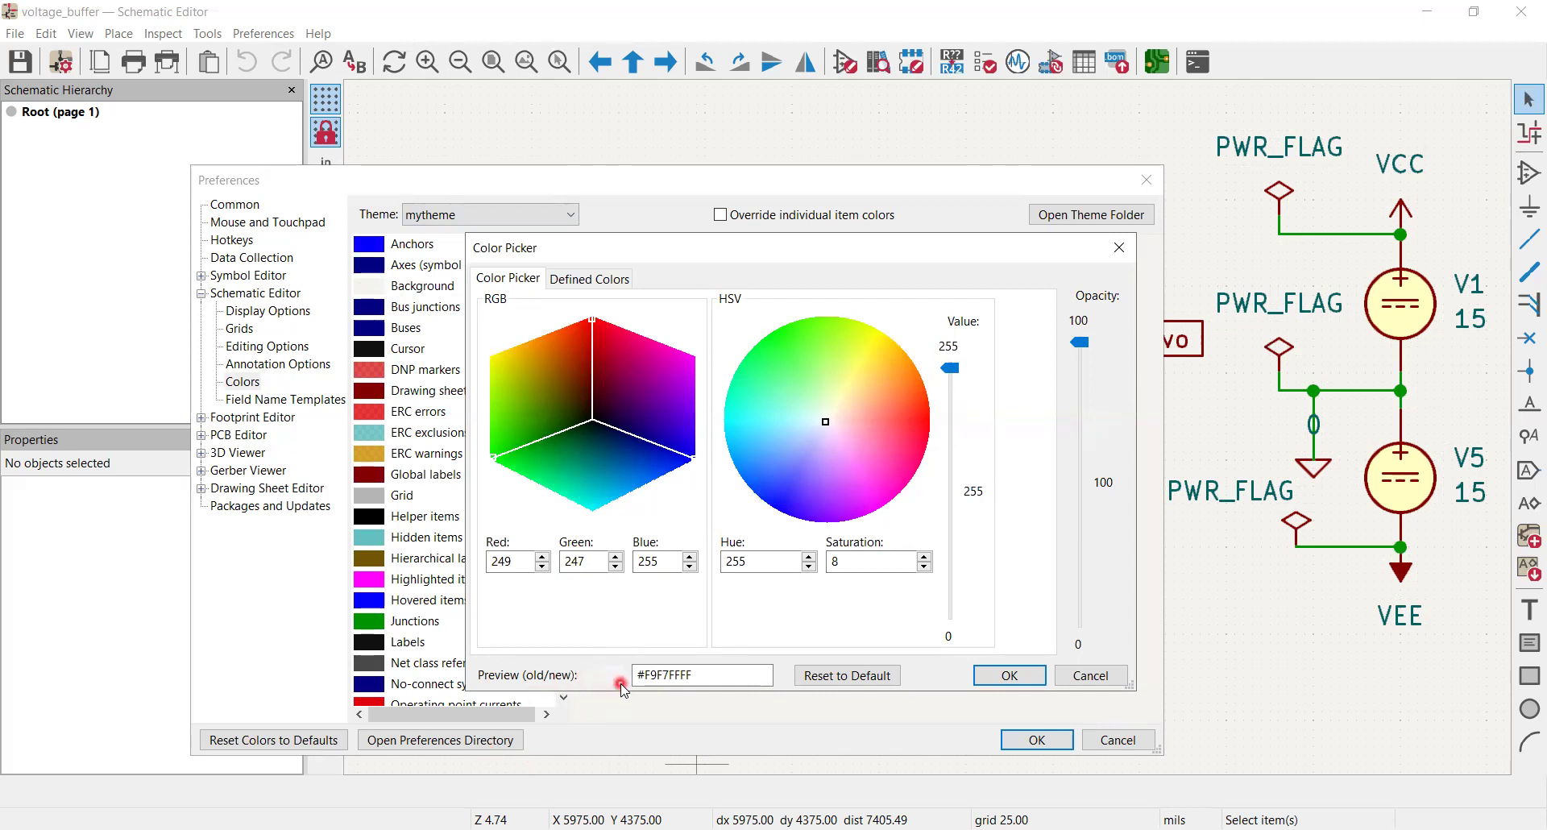
pyautogui.moveTo(823, 423)
pyautogui.mouseDown()
pyautogui.moveTo(847, 409)
pyautogui.moveTo(779, 341)
pyautogui.mouseUp()
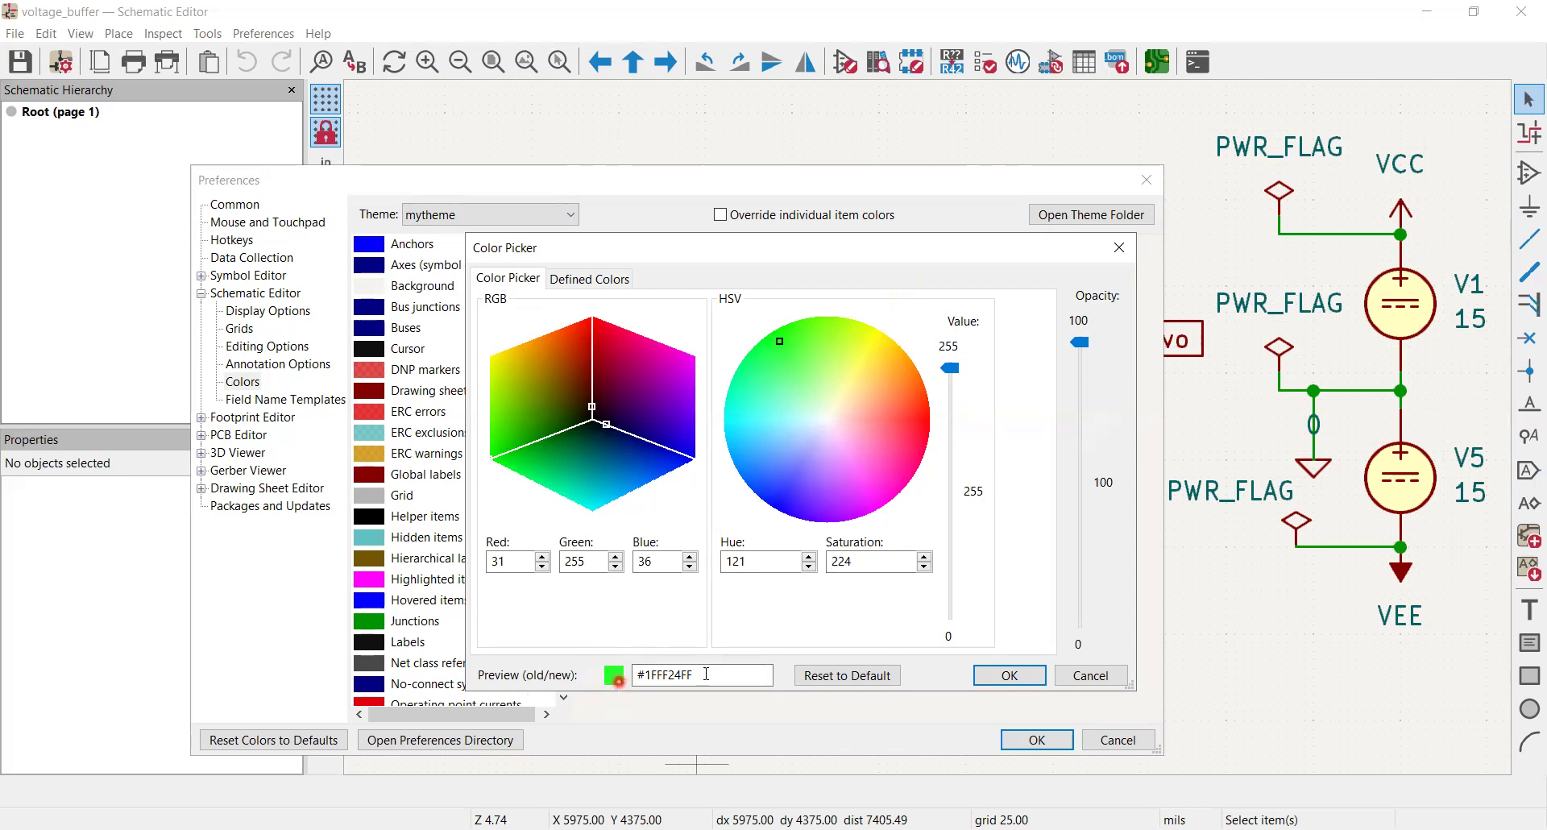
pyautogui.click(1010, 675)
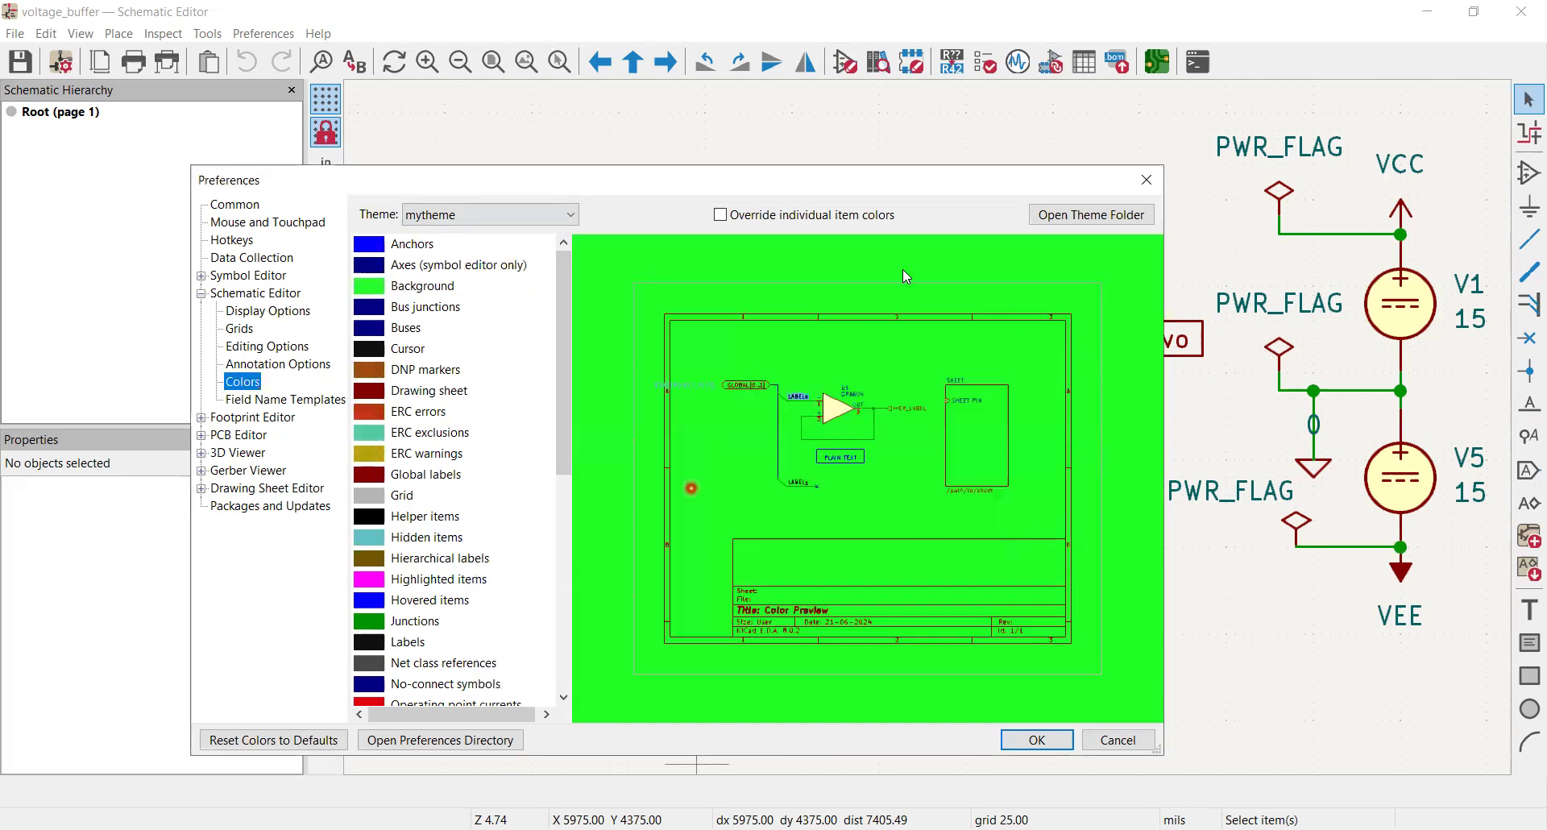
pyautogui.click(1029, 746)
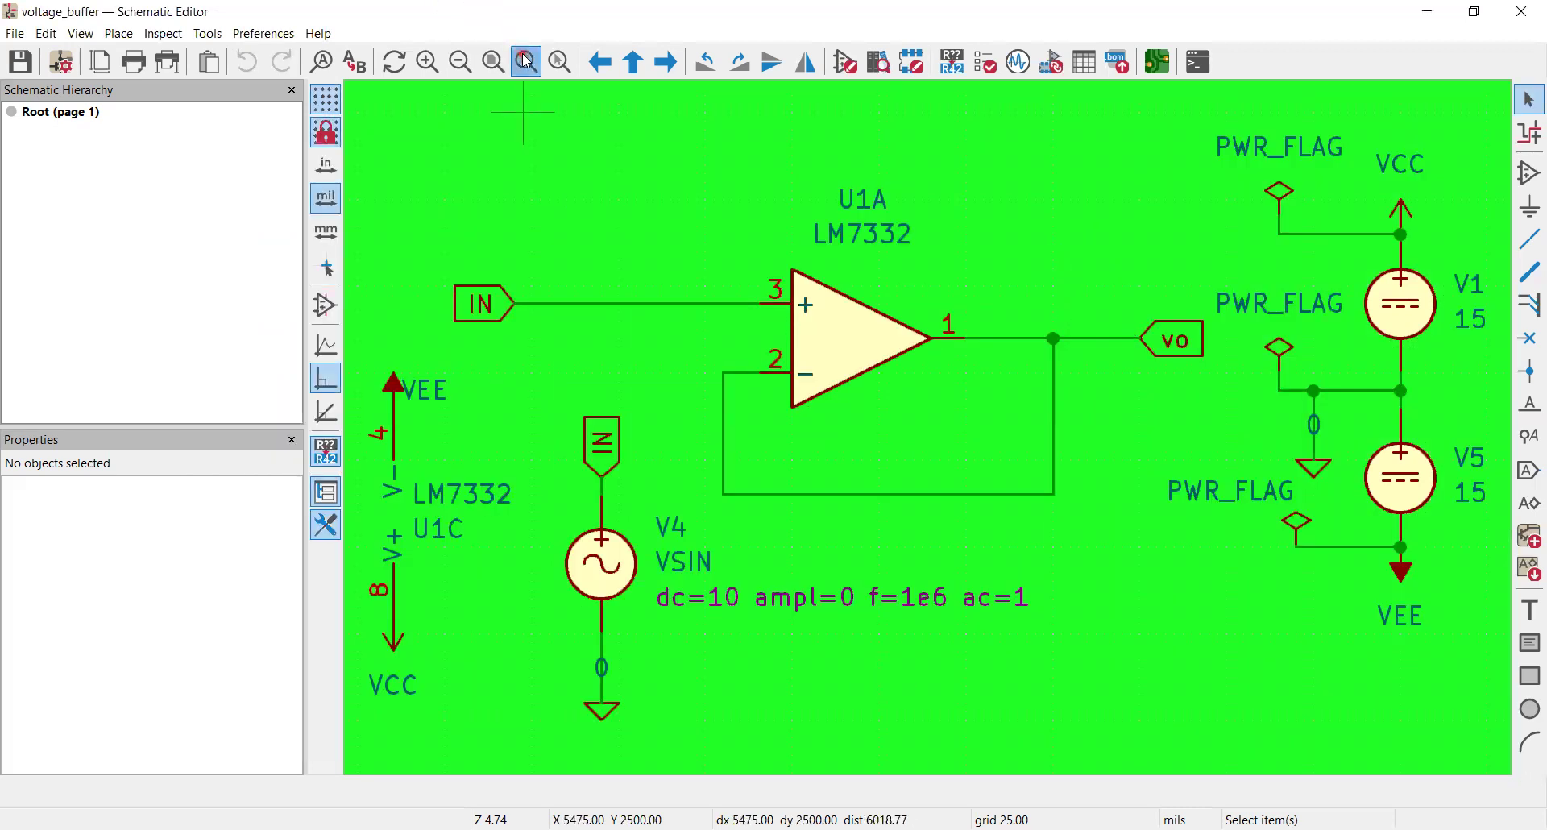
# Change the background color of mytheme to black #000000FF by lowering its value to 0
pyautogui.click(264, 34)
pyautogui.click(266, 104)
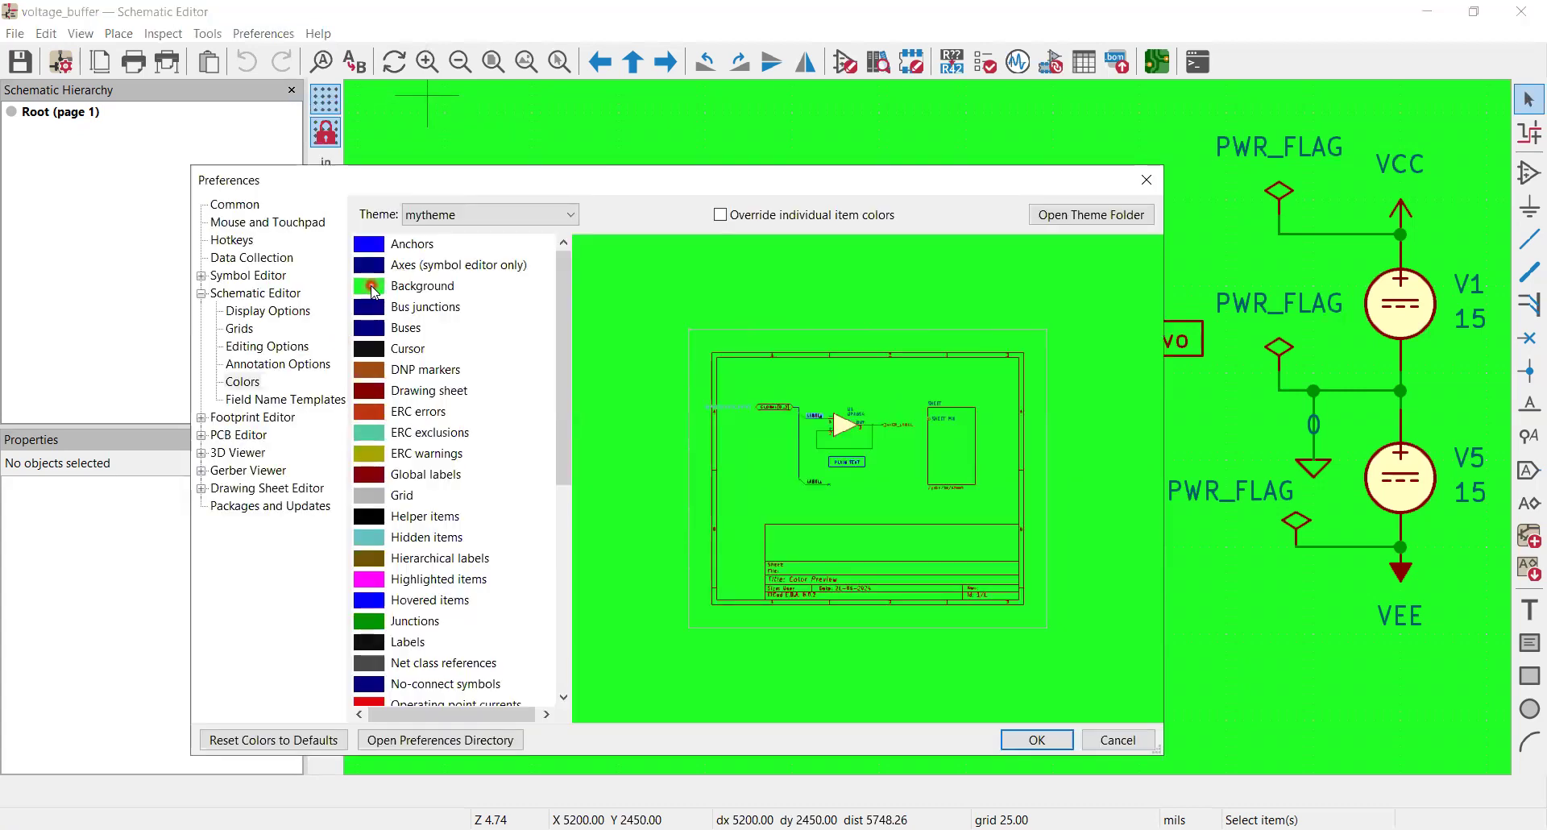
pyautogui.click(371, 287)
pyautogui.moveTo(782, 340); pyautogui.dragTo(780, 503)
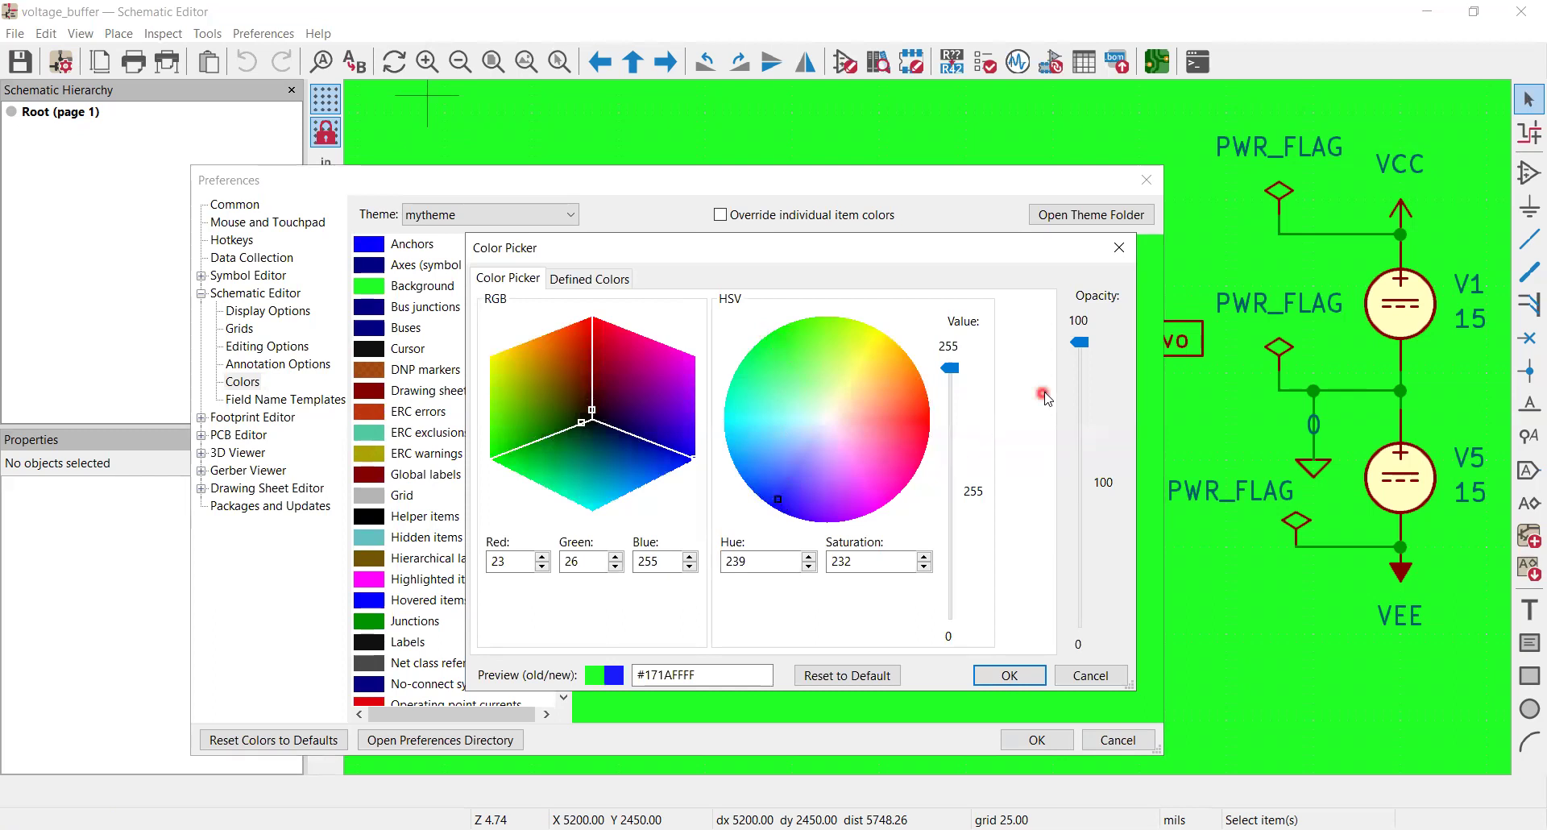
pyautogui.moveTo(951, 372); pyautogui.dragTo(959, 654)
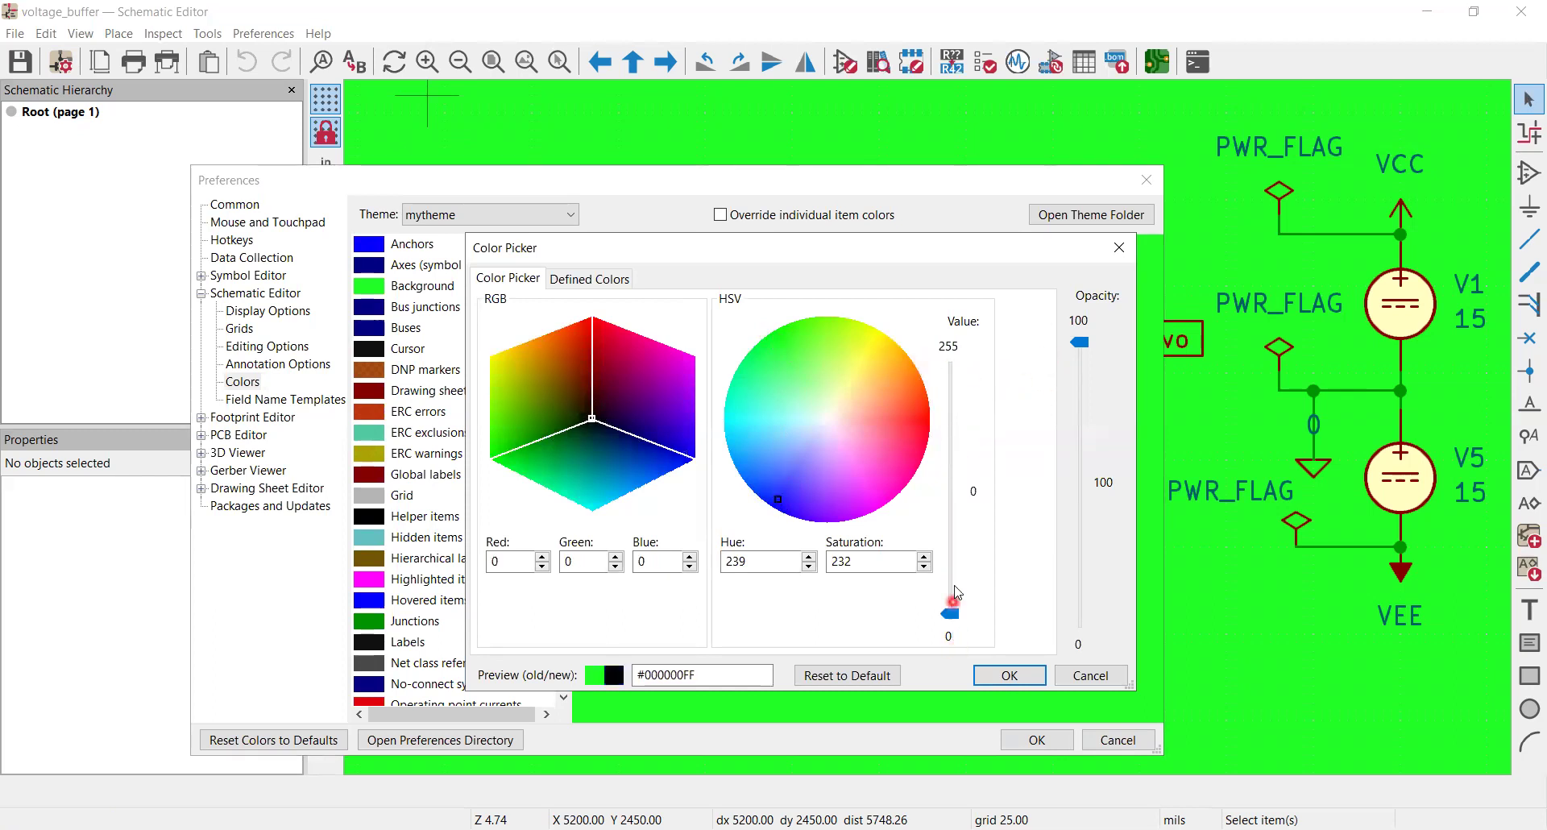
pyautogui.click(941, 622)
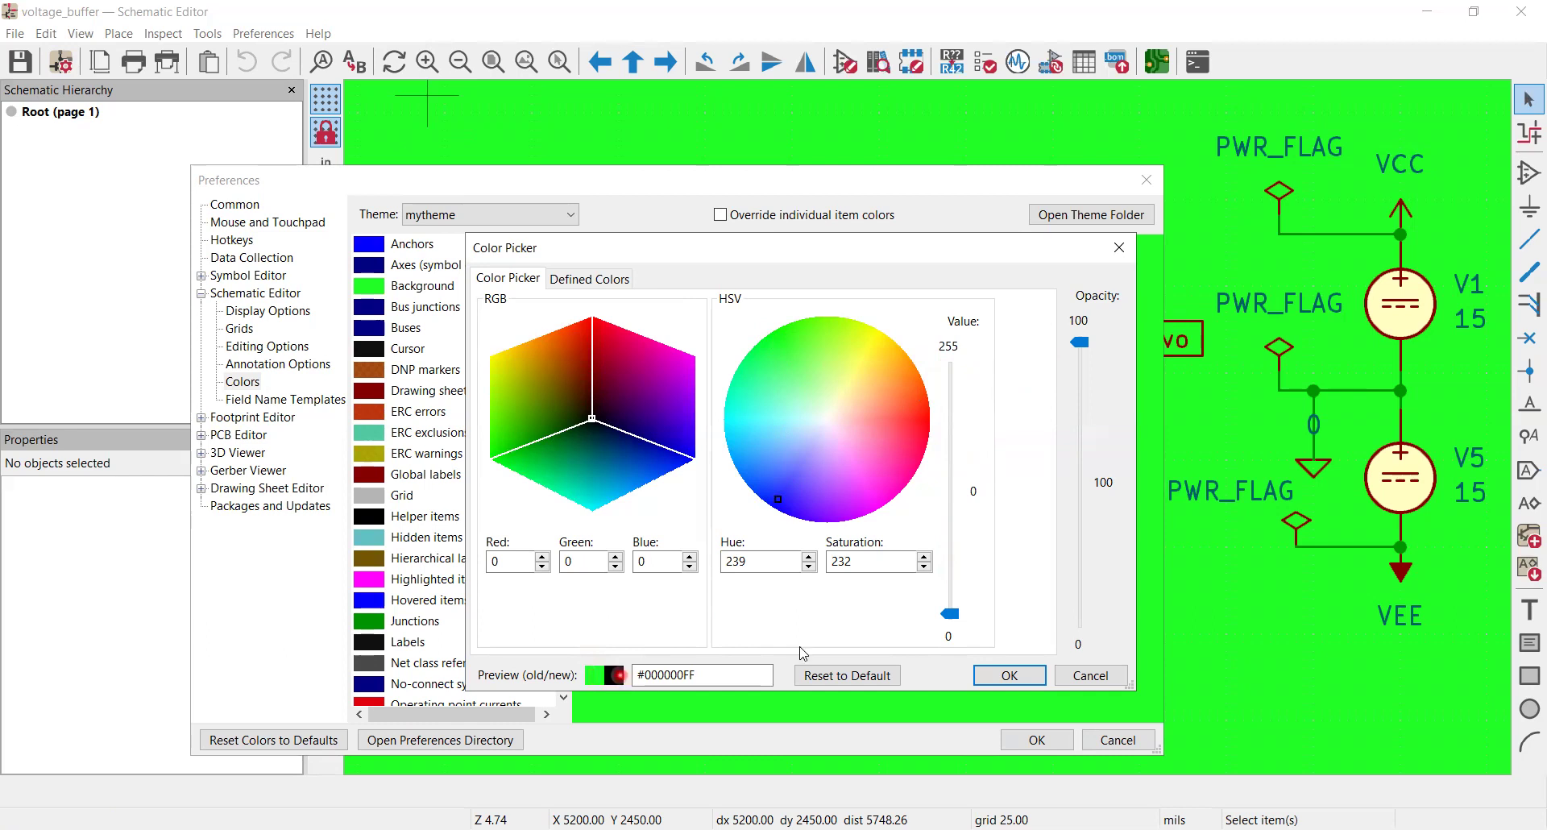
pyautogui.click(999, 679)
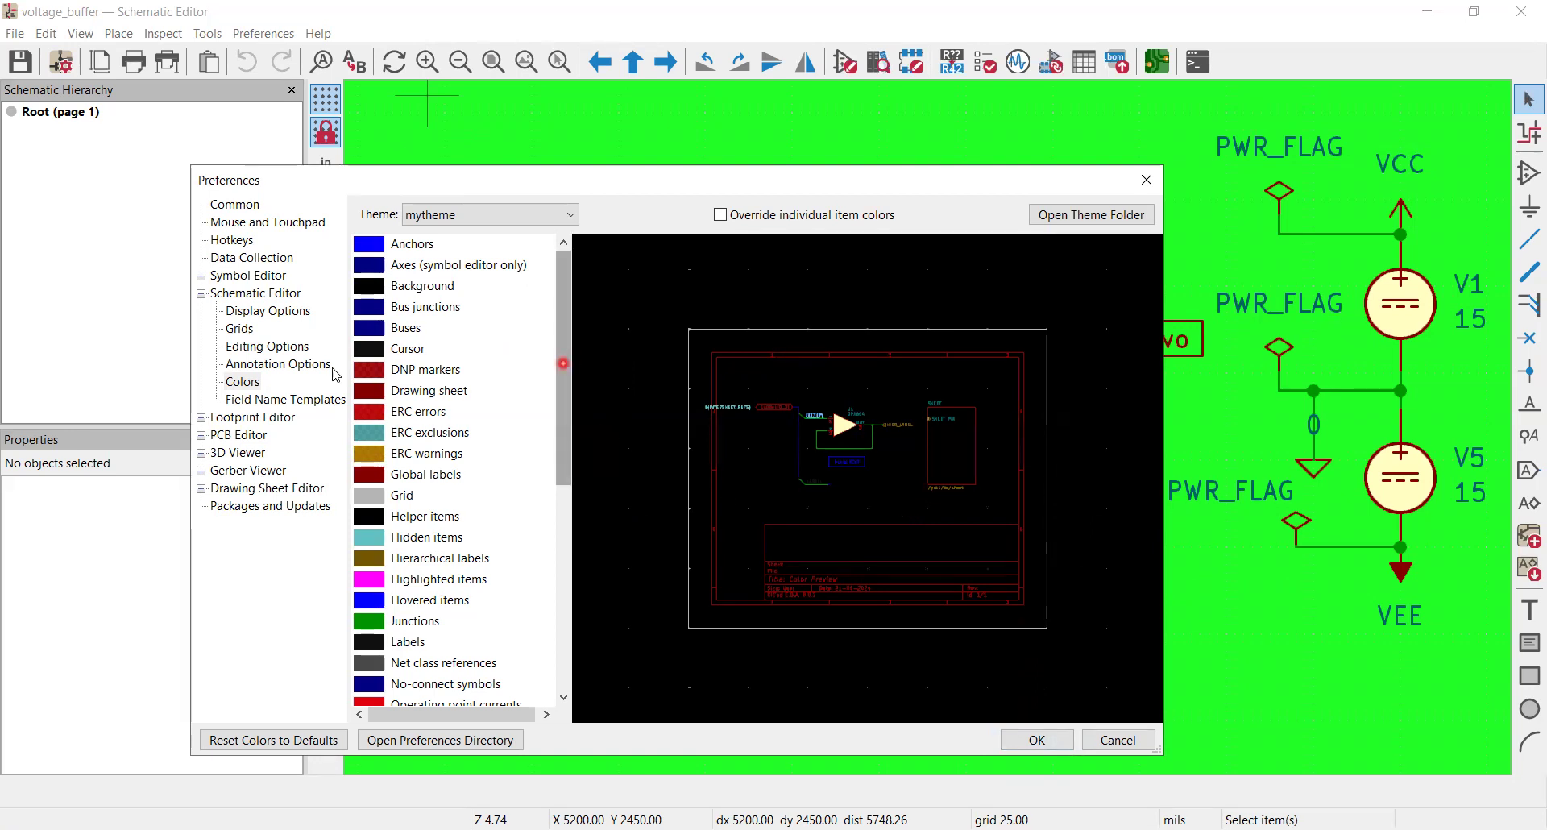
# Change the background color of mytheme to olive #A9AC65FF with hue 62, saturation 105 and value 172, and apply the preferences
pyautogui.click(365, 292)
pyautogui.moveTo(845, 355)
pyautogui.mouseDown()
pyautogui.moveTo(822, 380)
pyautogui.moveTo(832, 403)
pyautogui.moveTo(851, 386)
pyautogui.mouseUp()
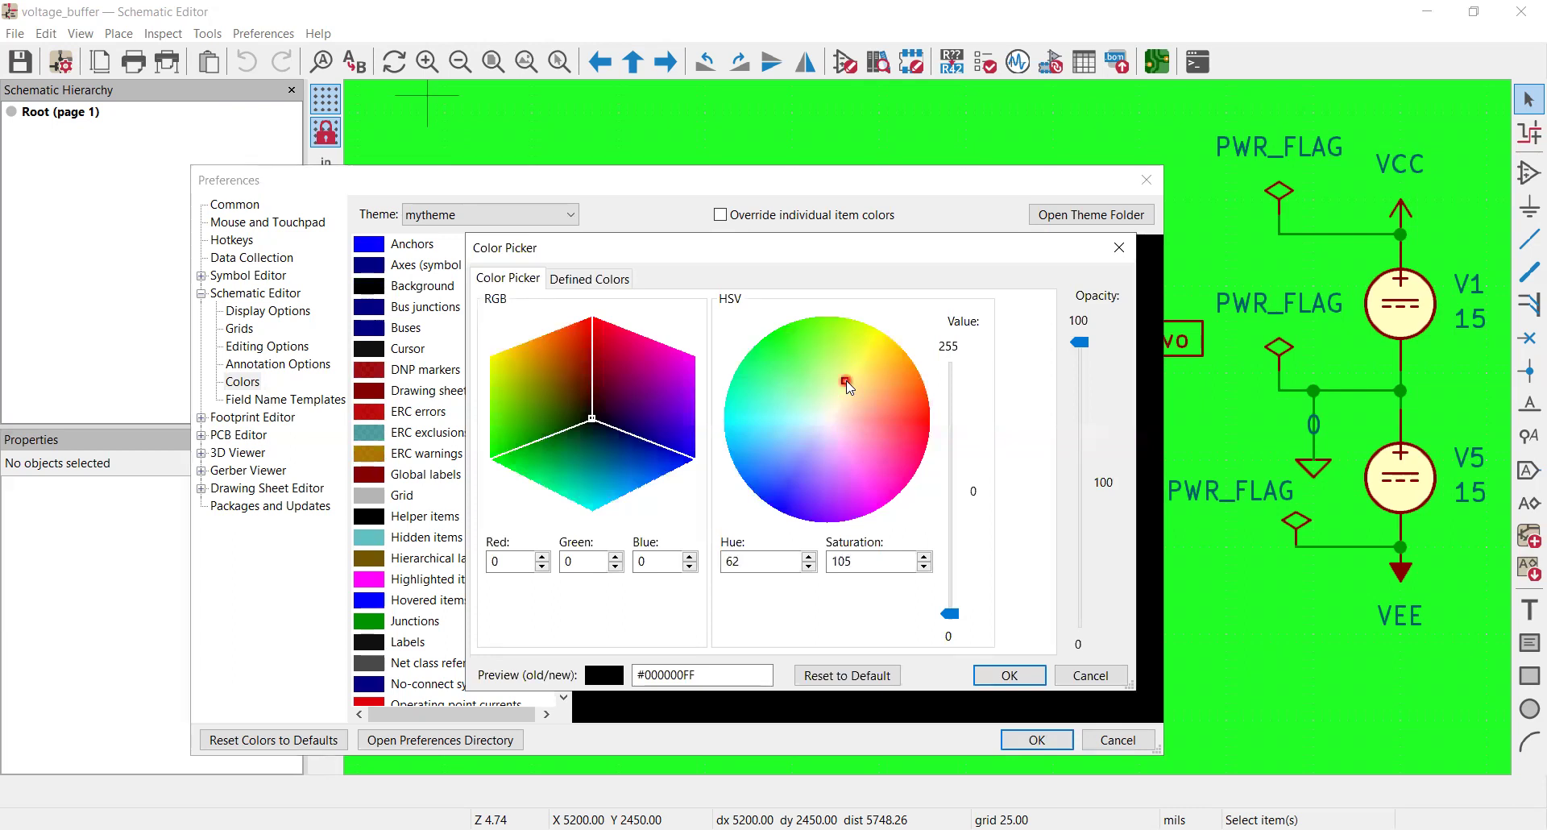
pyautogui.moveTo(955, 622); pyautogui.dragTo(960, 456)
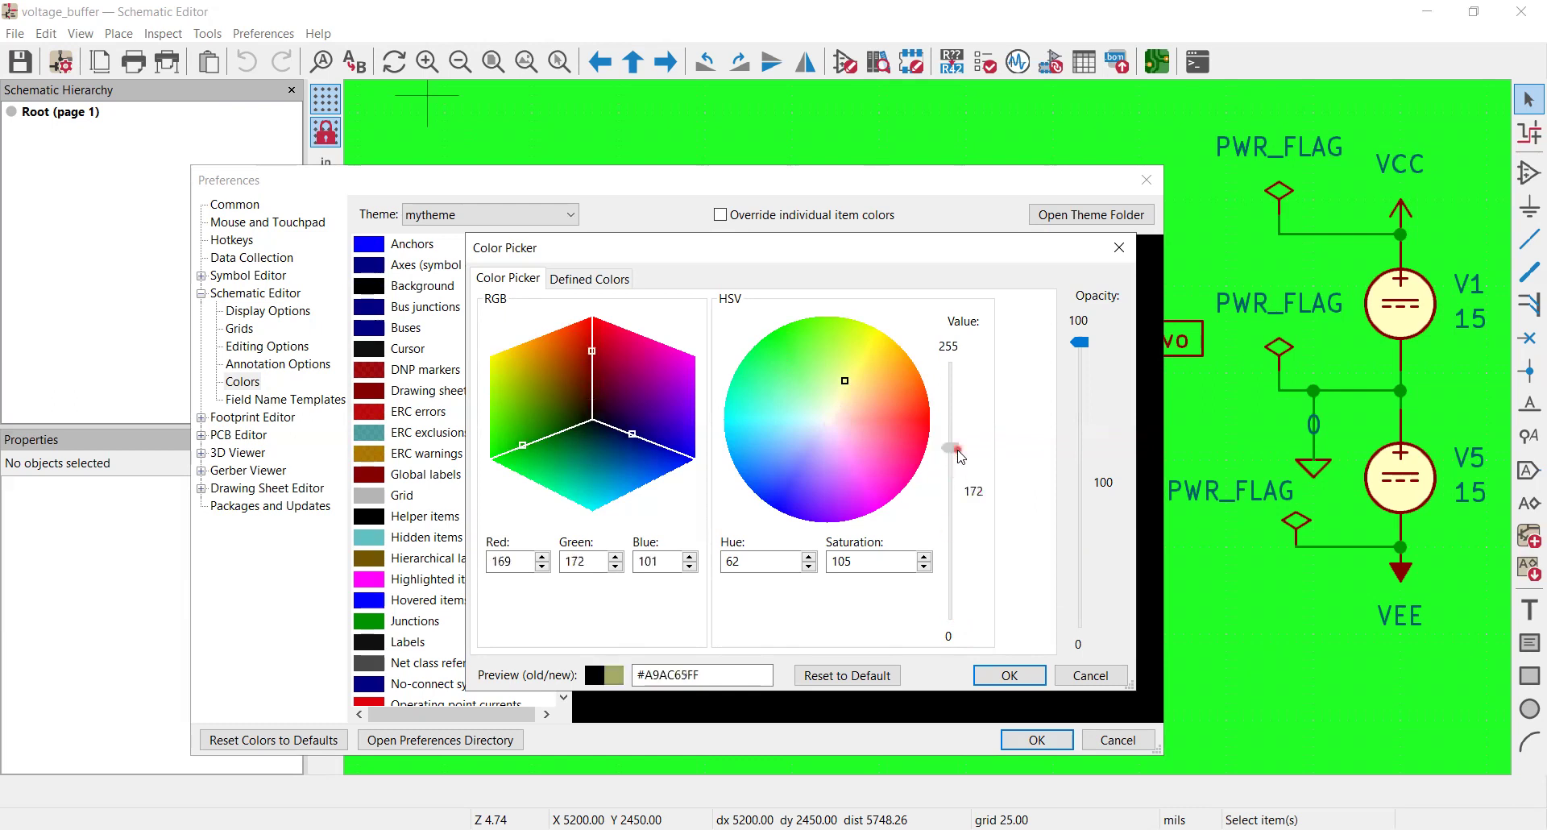
pyautogui.click(943, 755)
pyautogui.click(981, 677)
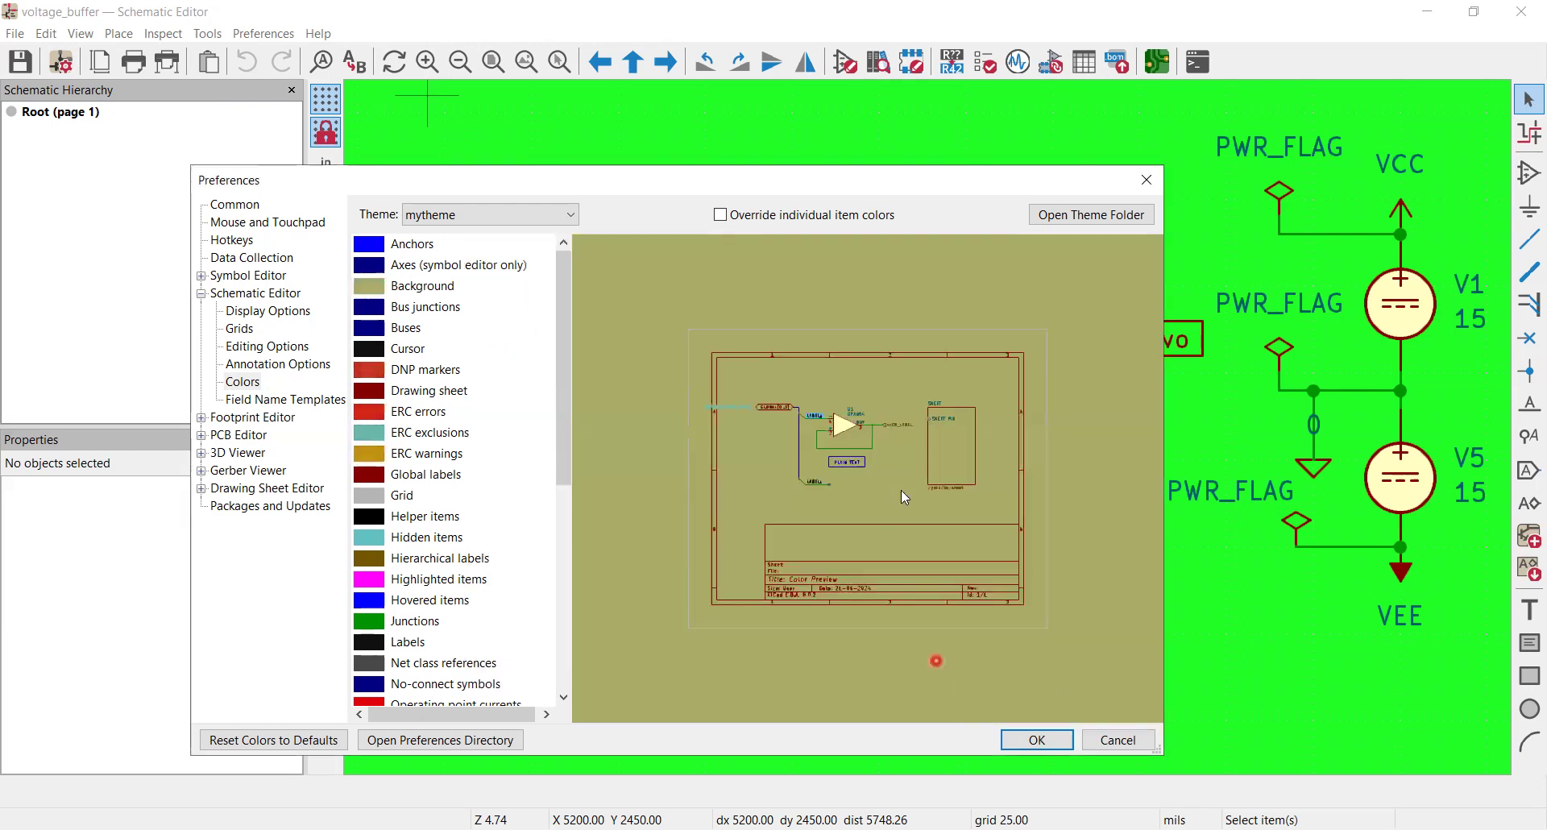
pyautogui.click(1020, 741)
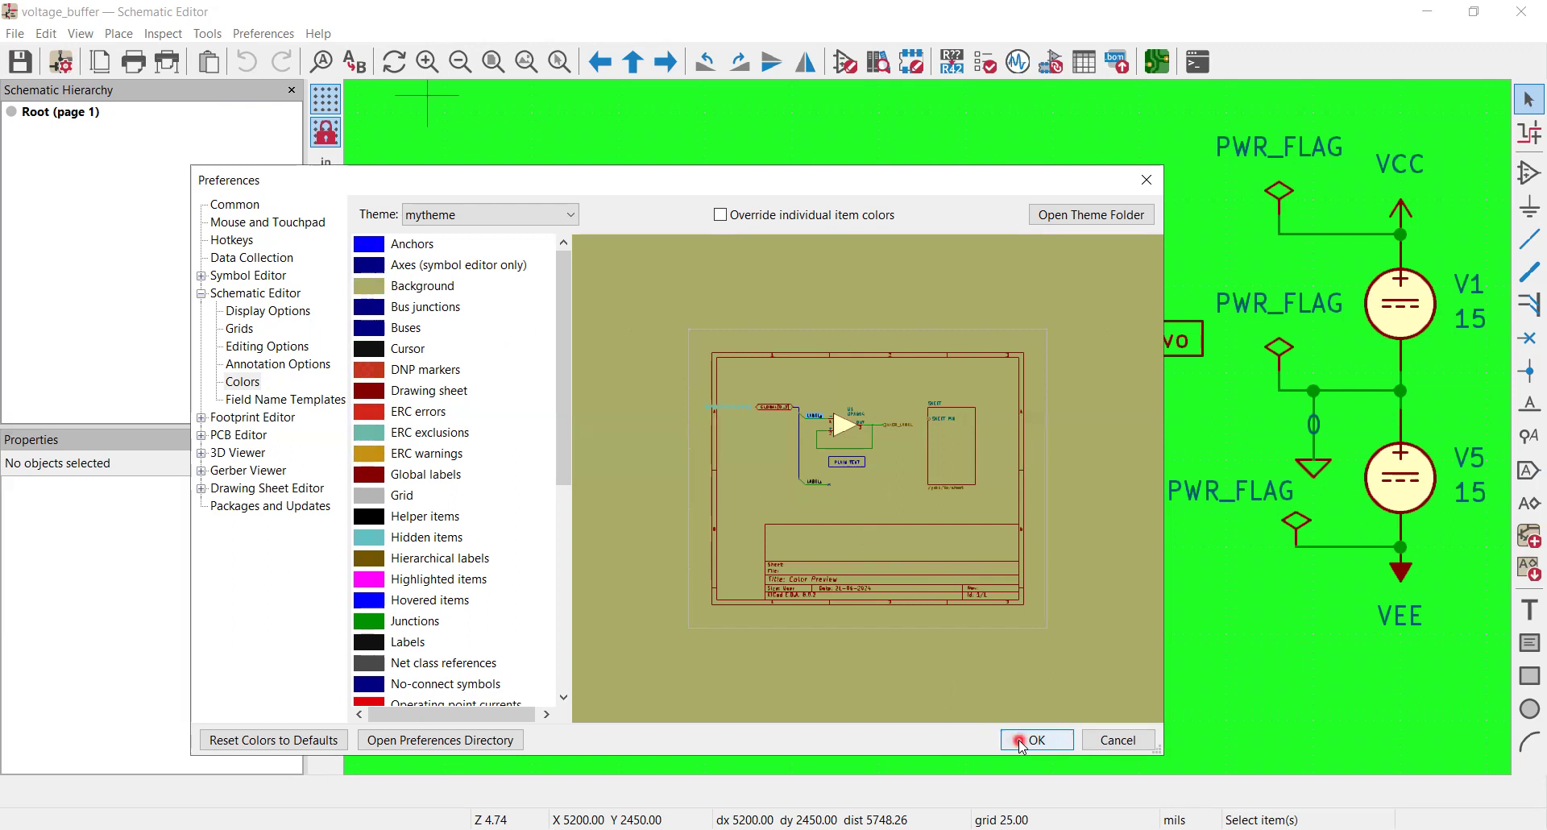
pyautogui.click(1020, 740)
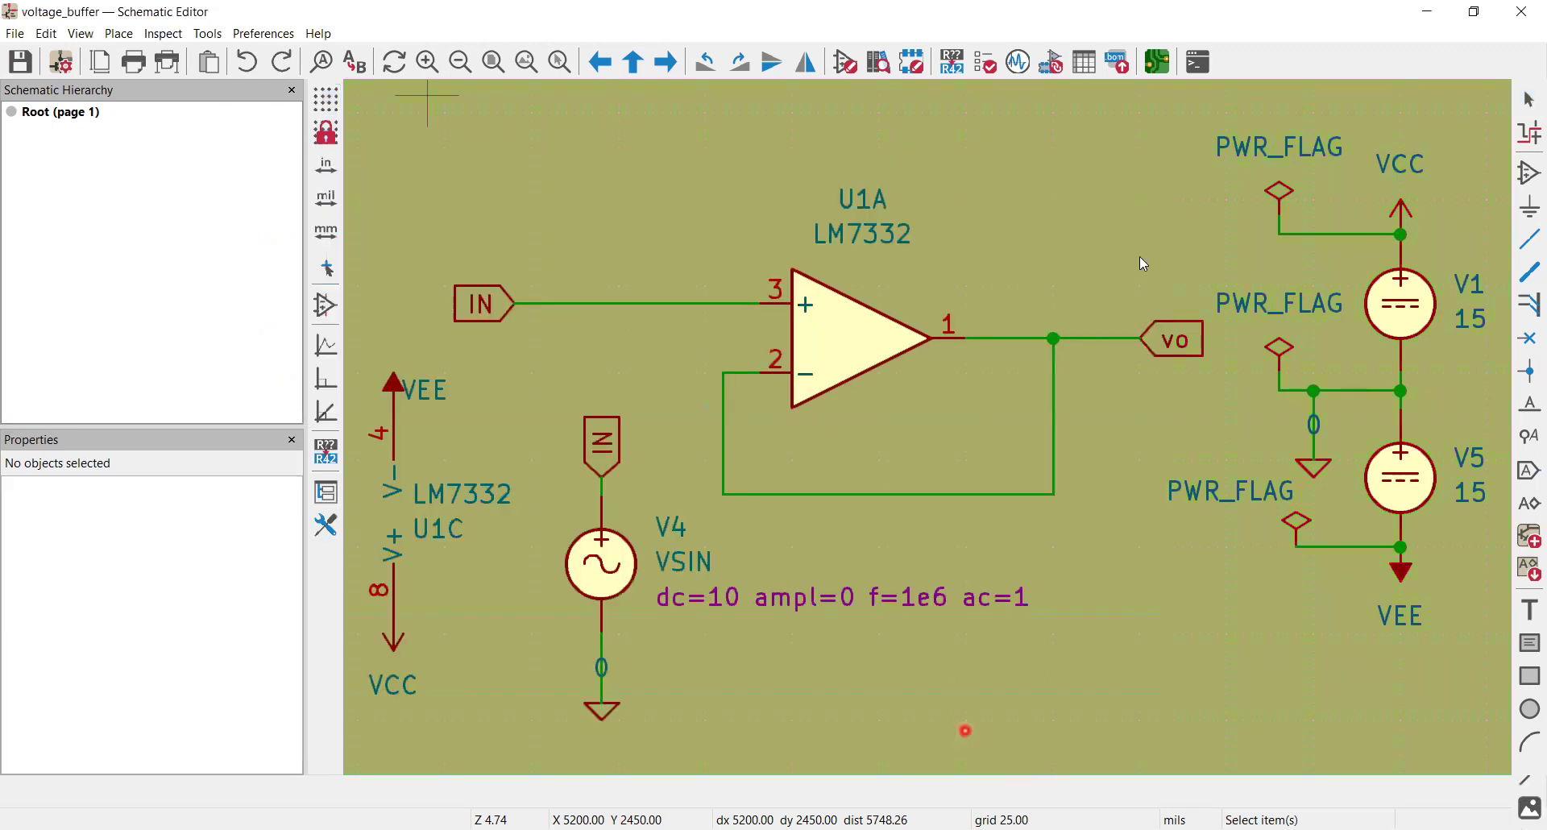
# Set the Labels color of mytheme to red #B22125FF with hue 358, saturation 207 and value 178, and apply the preferences
pyautogui.click(258, 36)
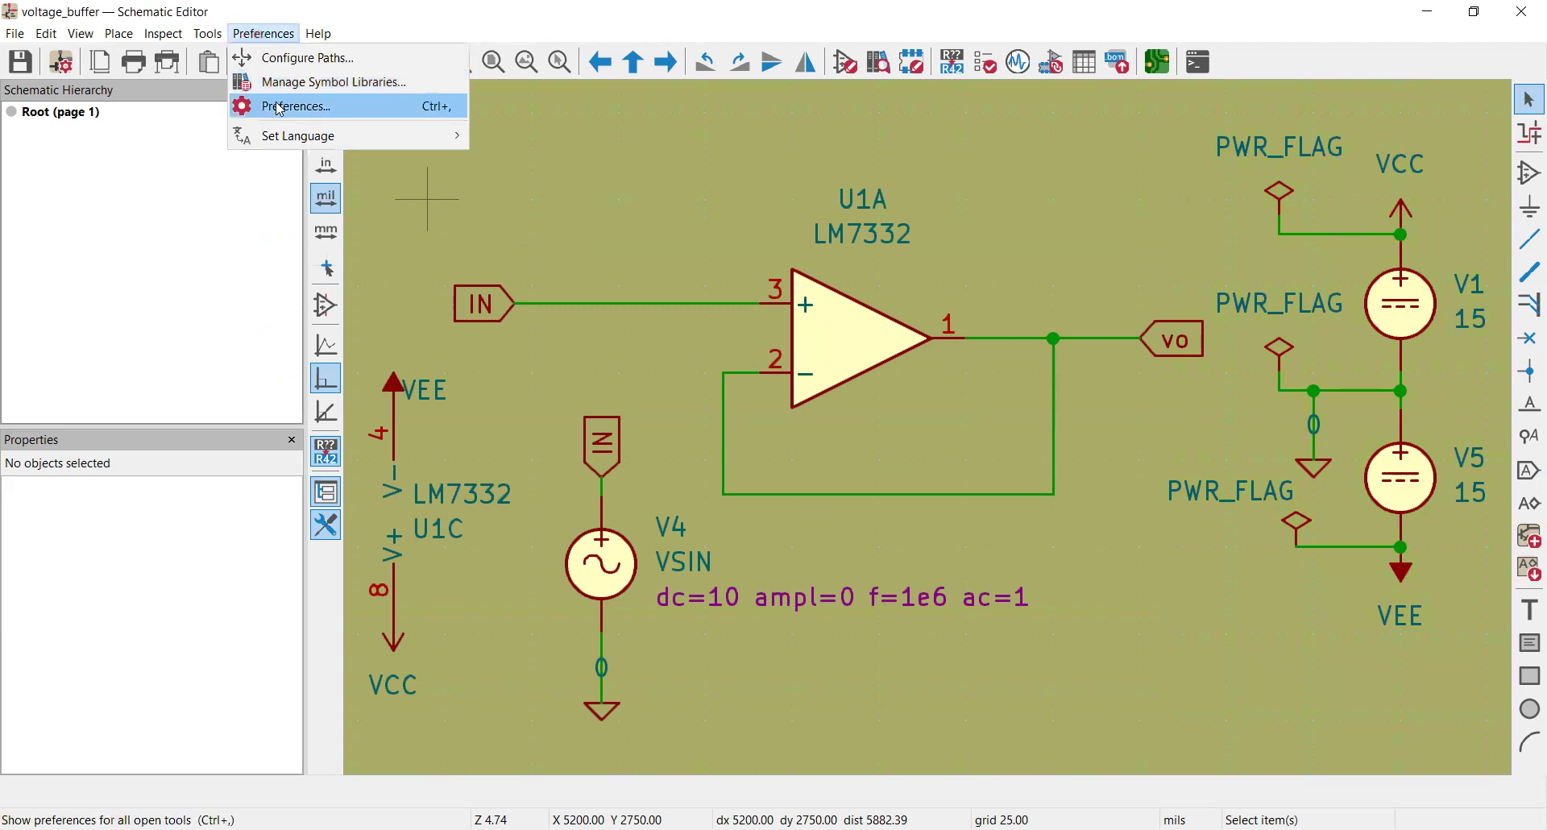
pyautogui.click(713, 382)
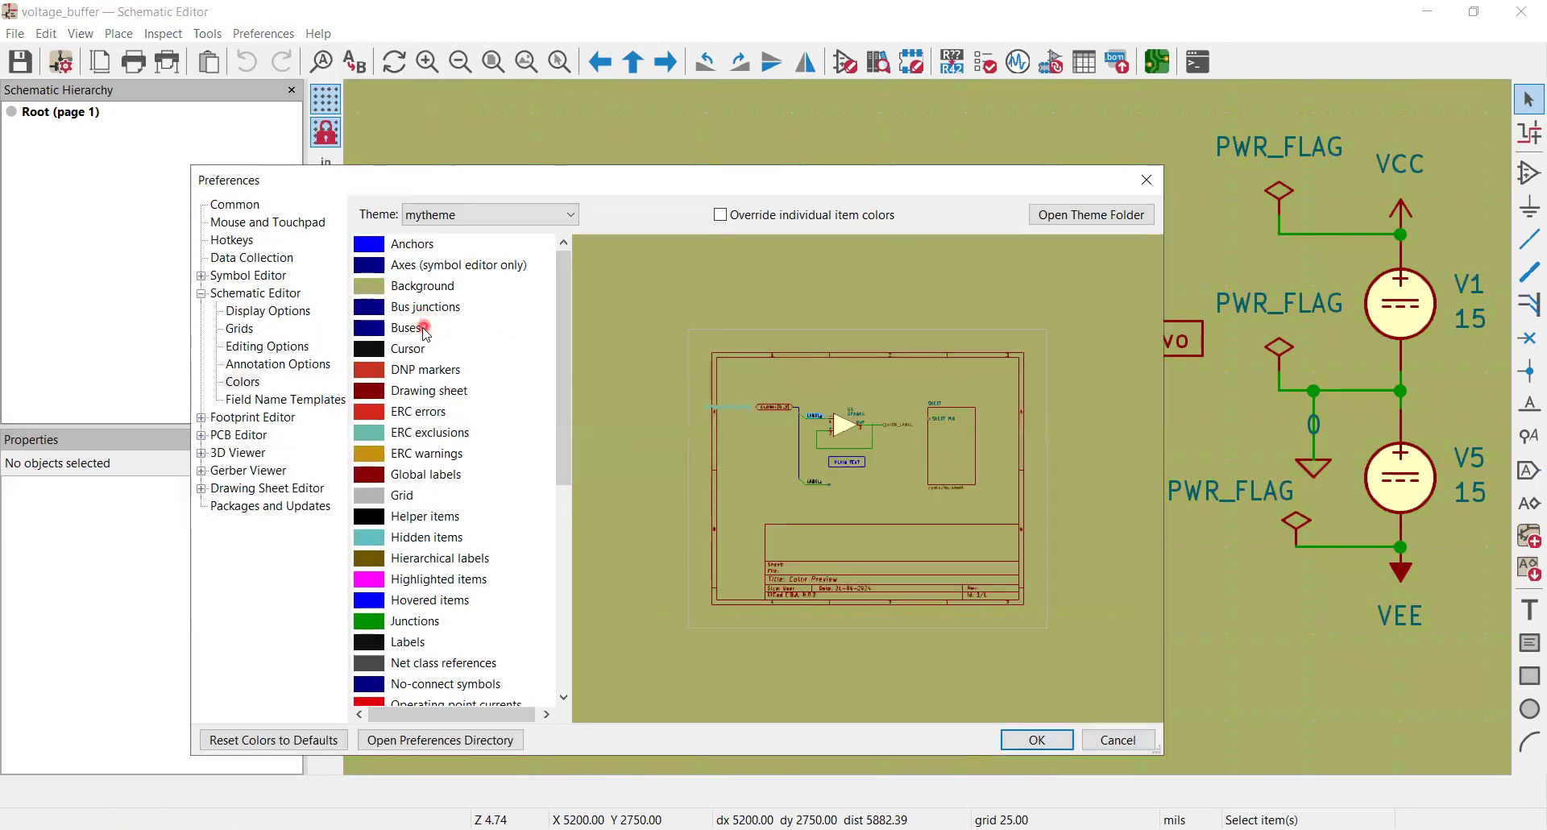
pyautogui.click(372, 647)
pyautogui.click(780, 357)
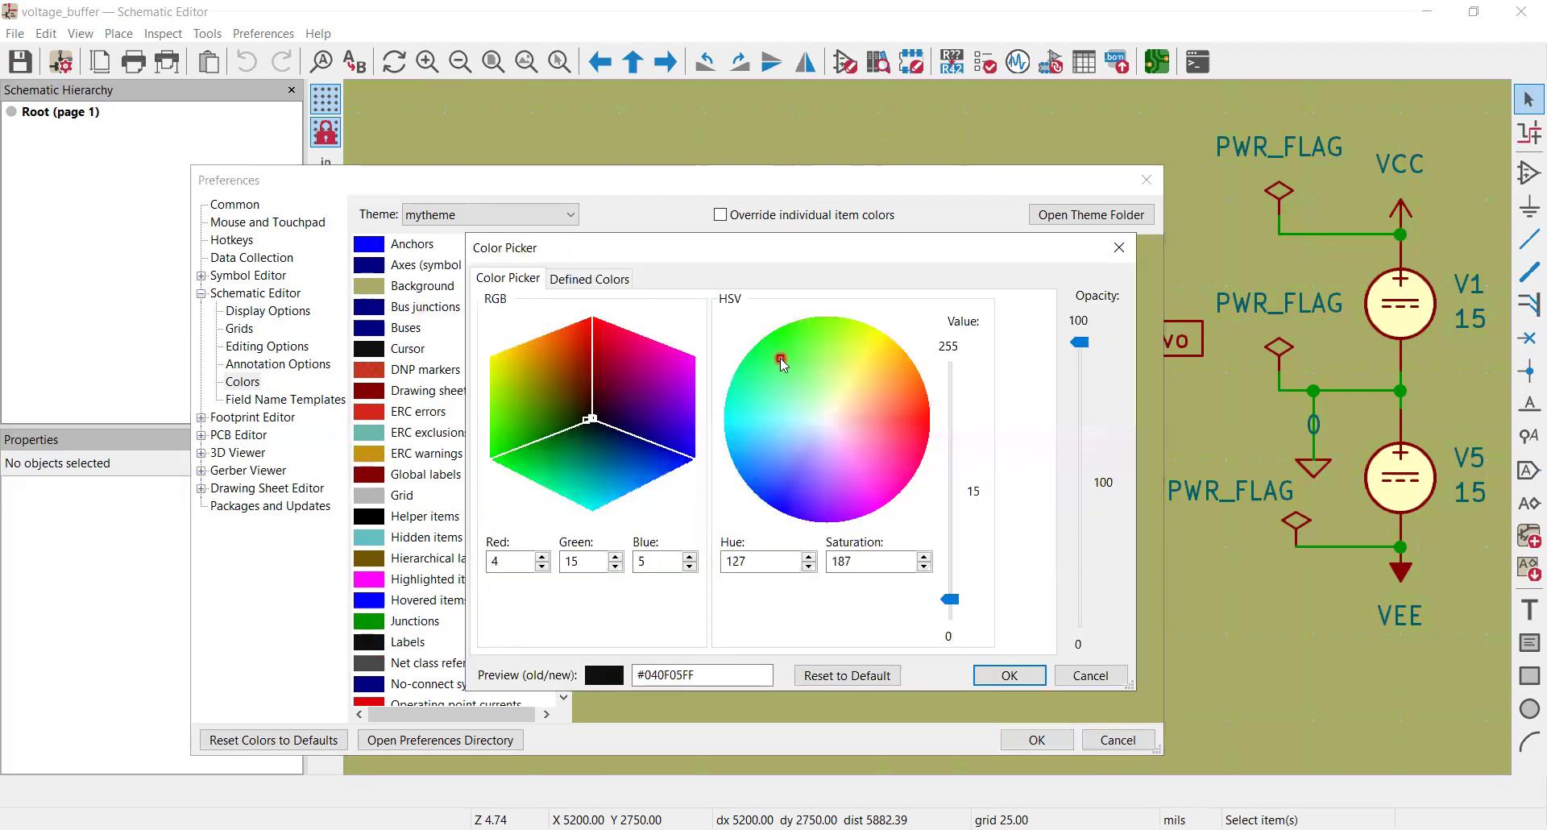
pyautogui.click(911, 419)
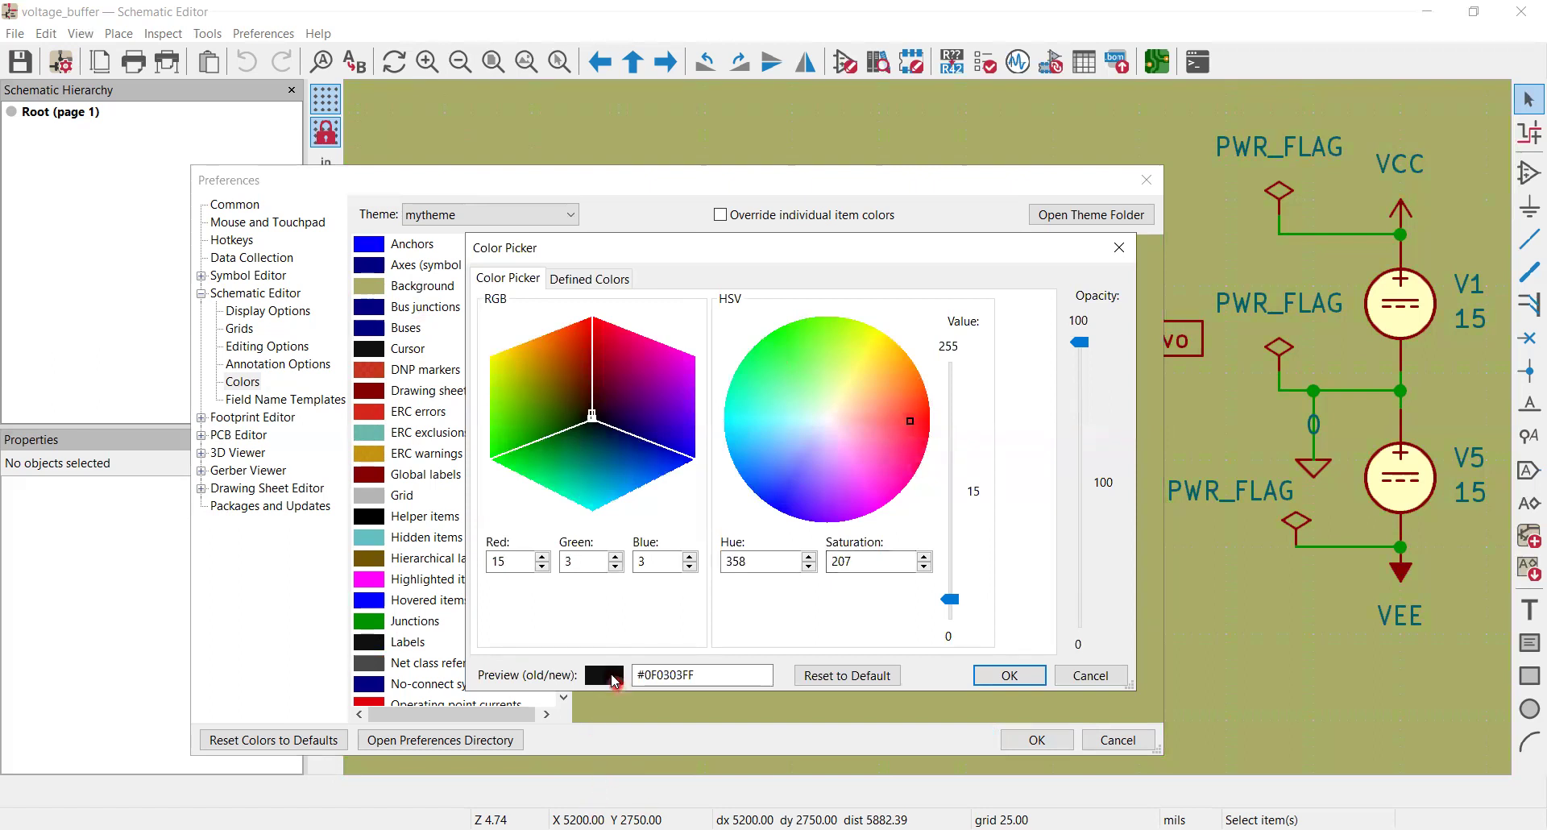
pyautogui.moveTo(951, 601); pyautogui.dragTo(952, 442)
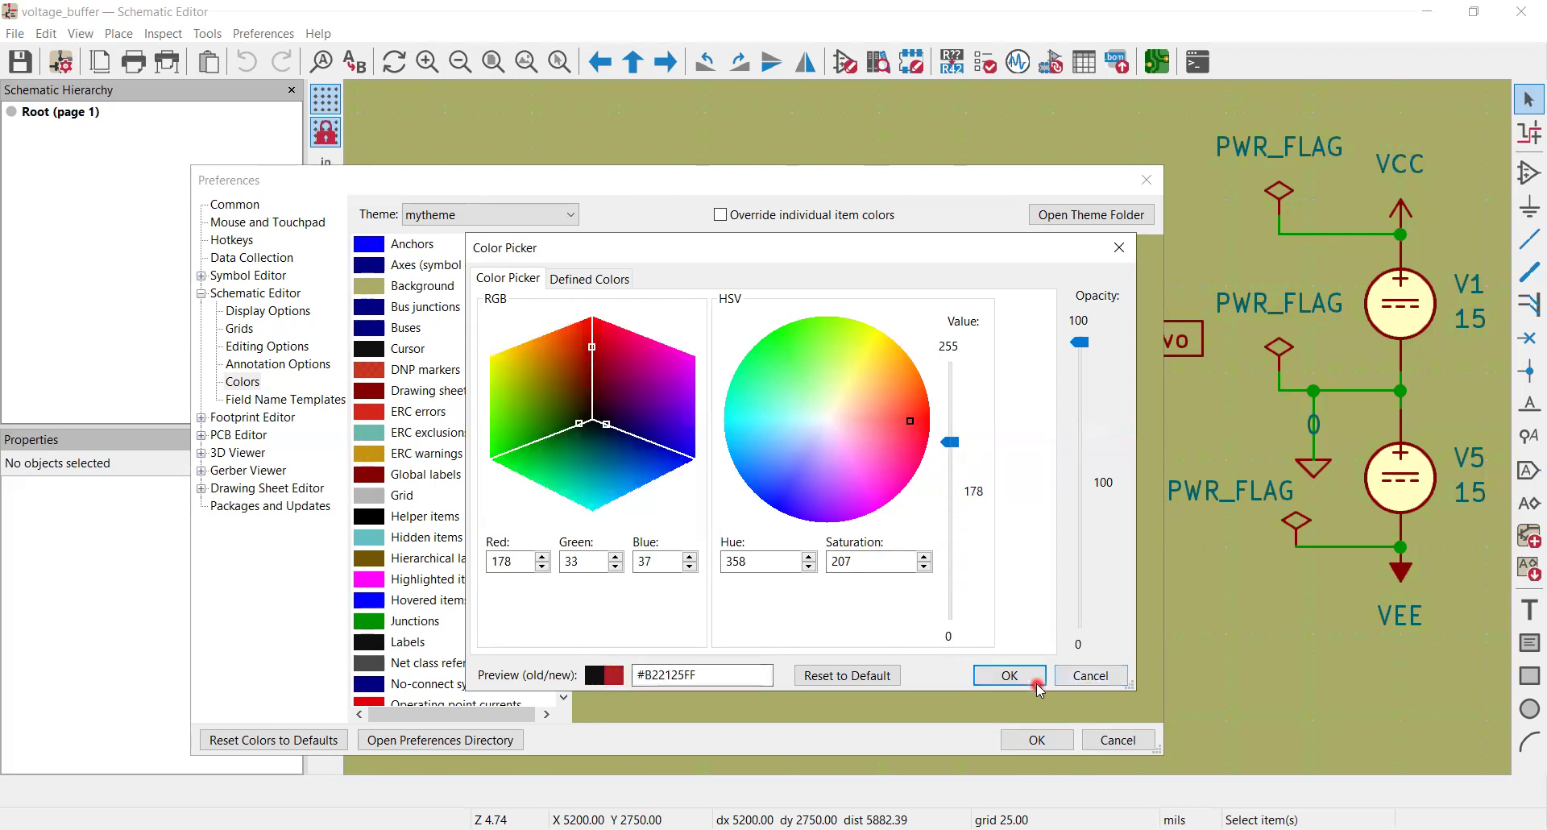
pyautogui.click(1010, 675)
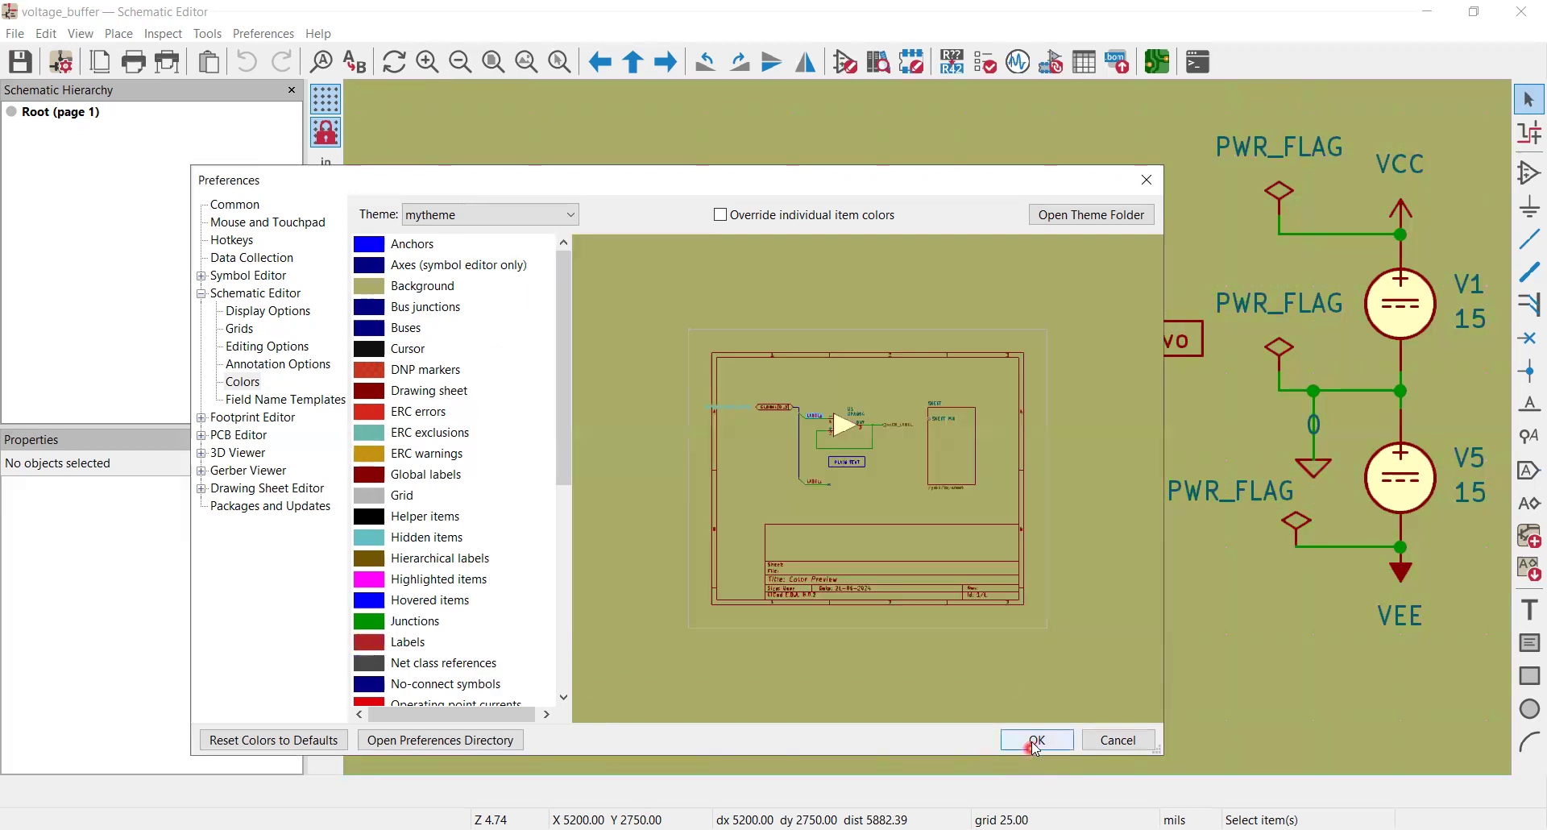
pyautogui.click(1035, 741)
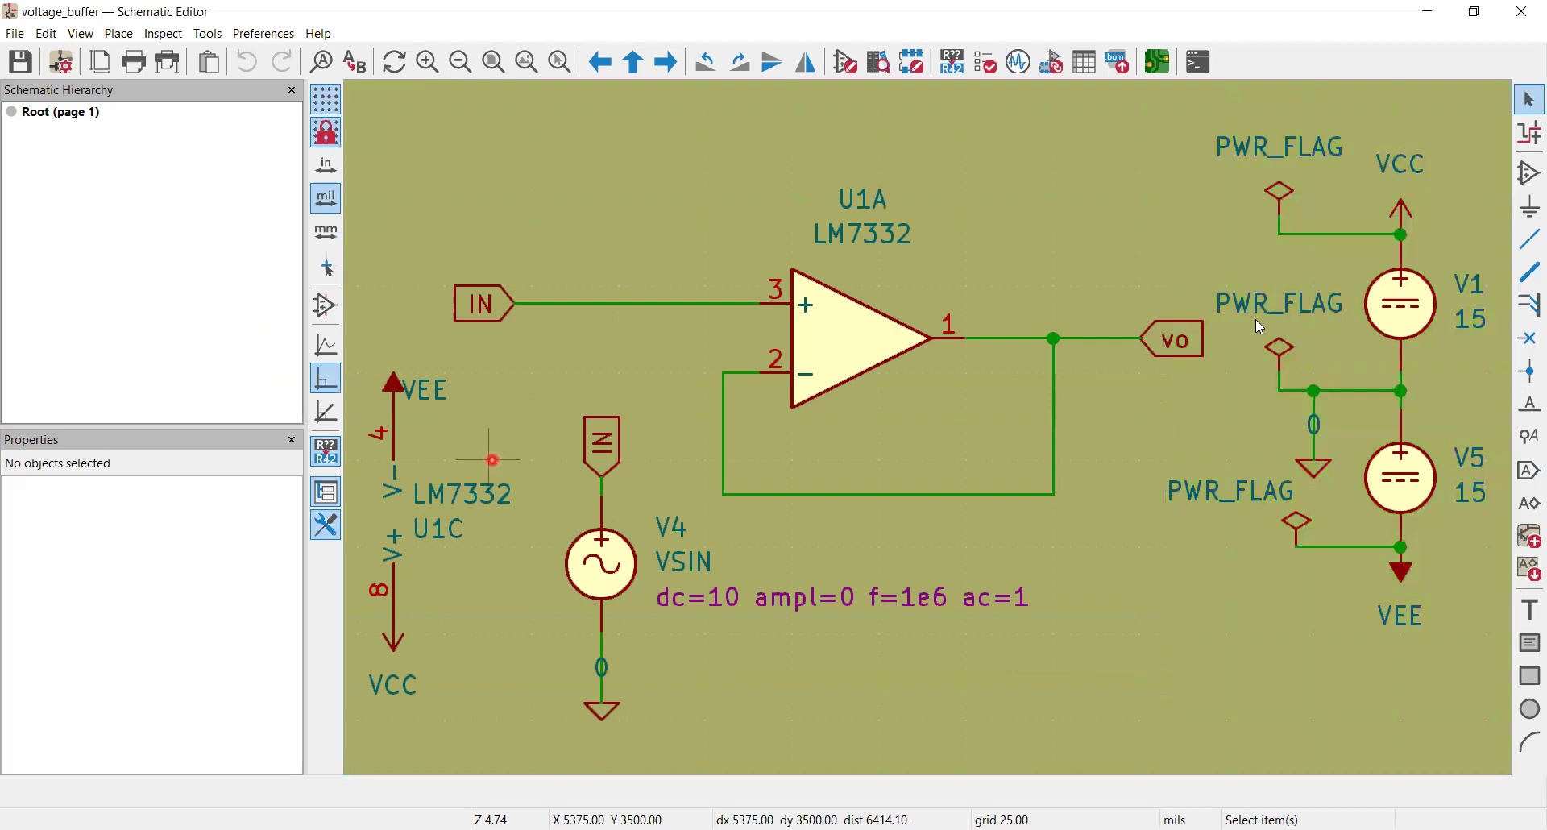
# Set the Pin numbers color of mytheme to blue #1E1CA9FF with hue 240 and saturation 212, and apply the preferences
pyautogui.click(274, 33)
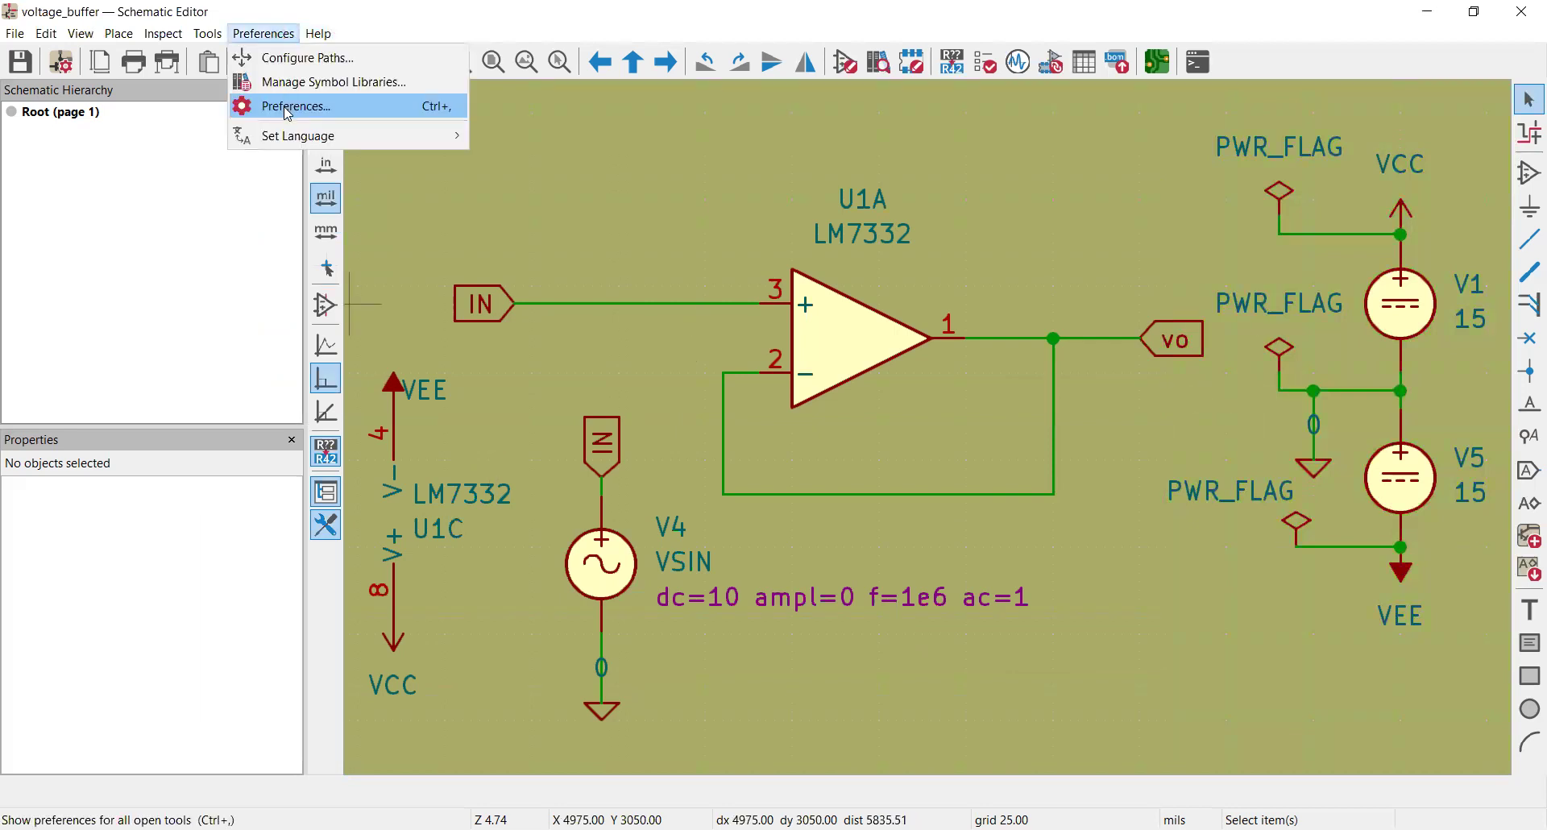
pyautogui.click(289, 114)
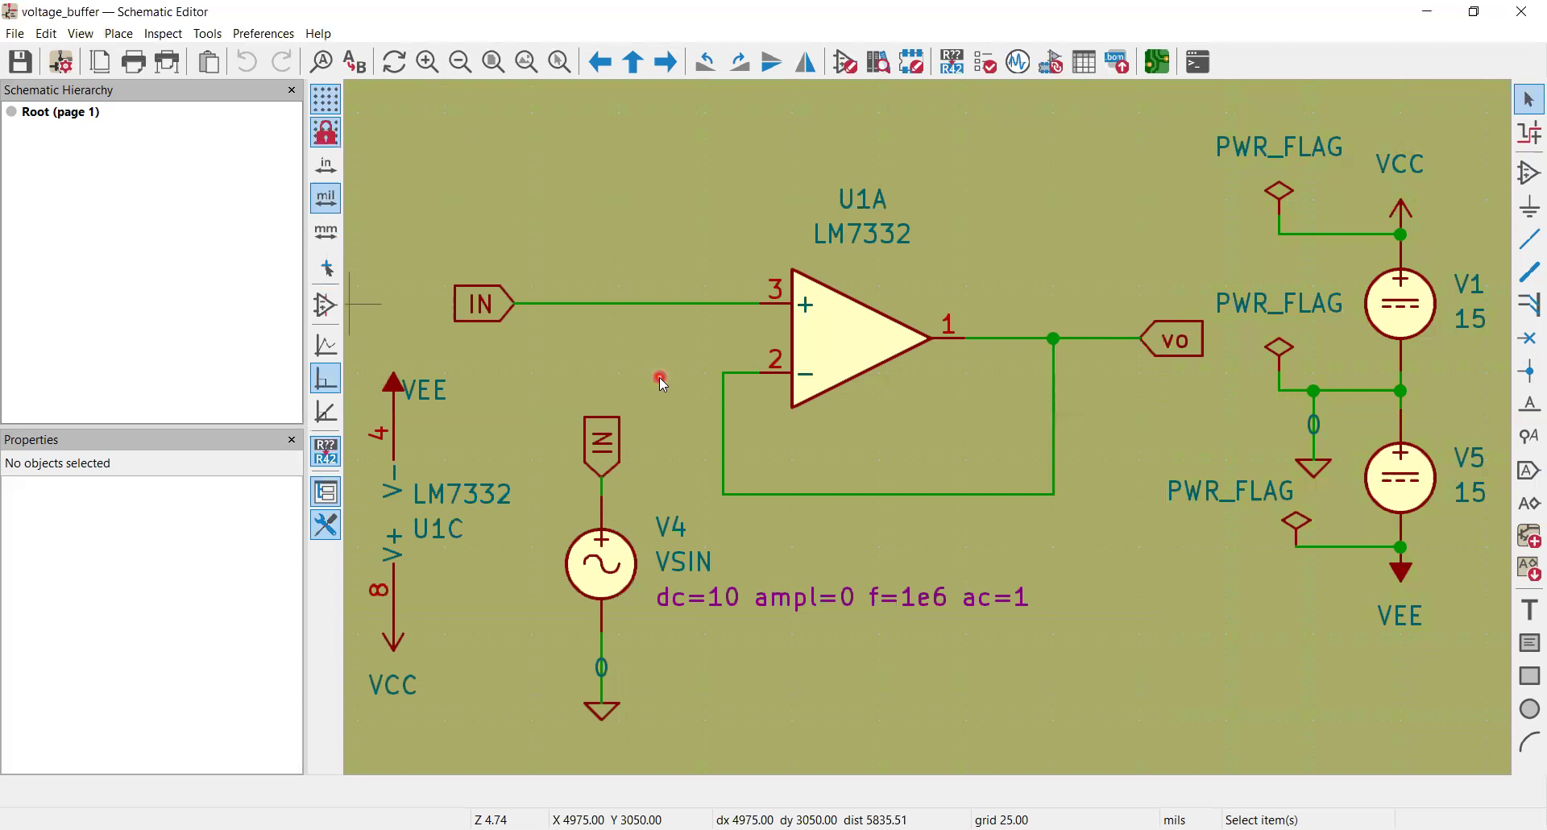
pyautogui.moveTo(566, 392); pyautogui.dragTo(581, 510)
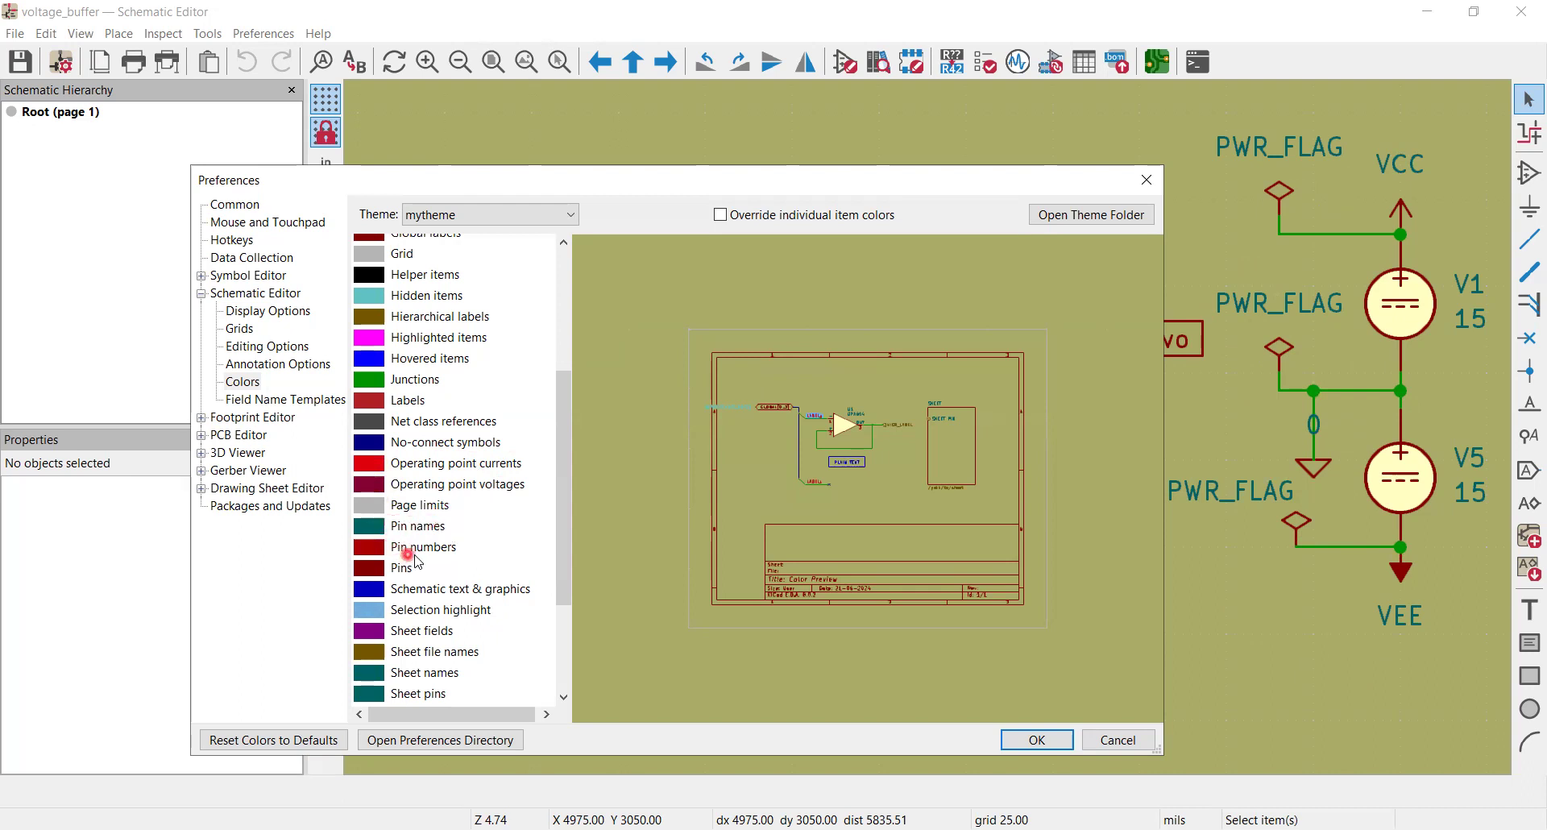
pyautogui.click(368, 552)
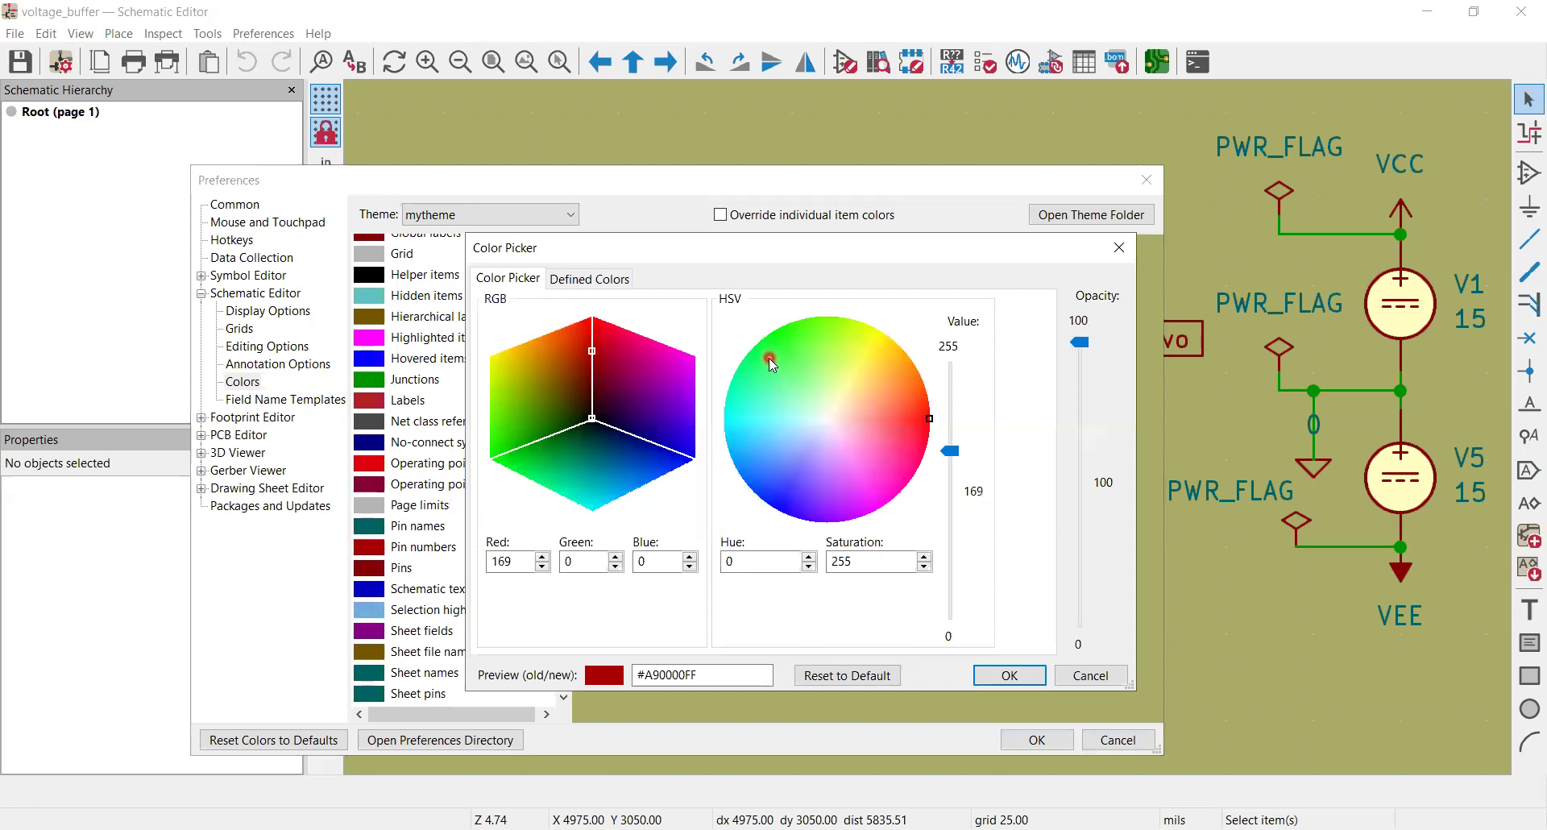
pyautogui.click(786, 494)
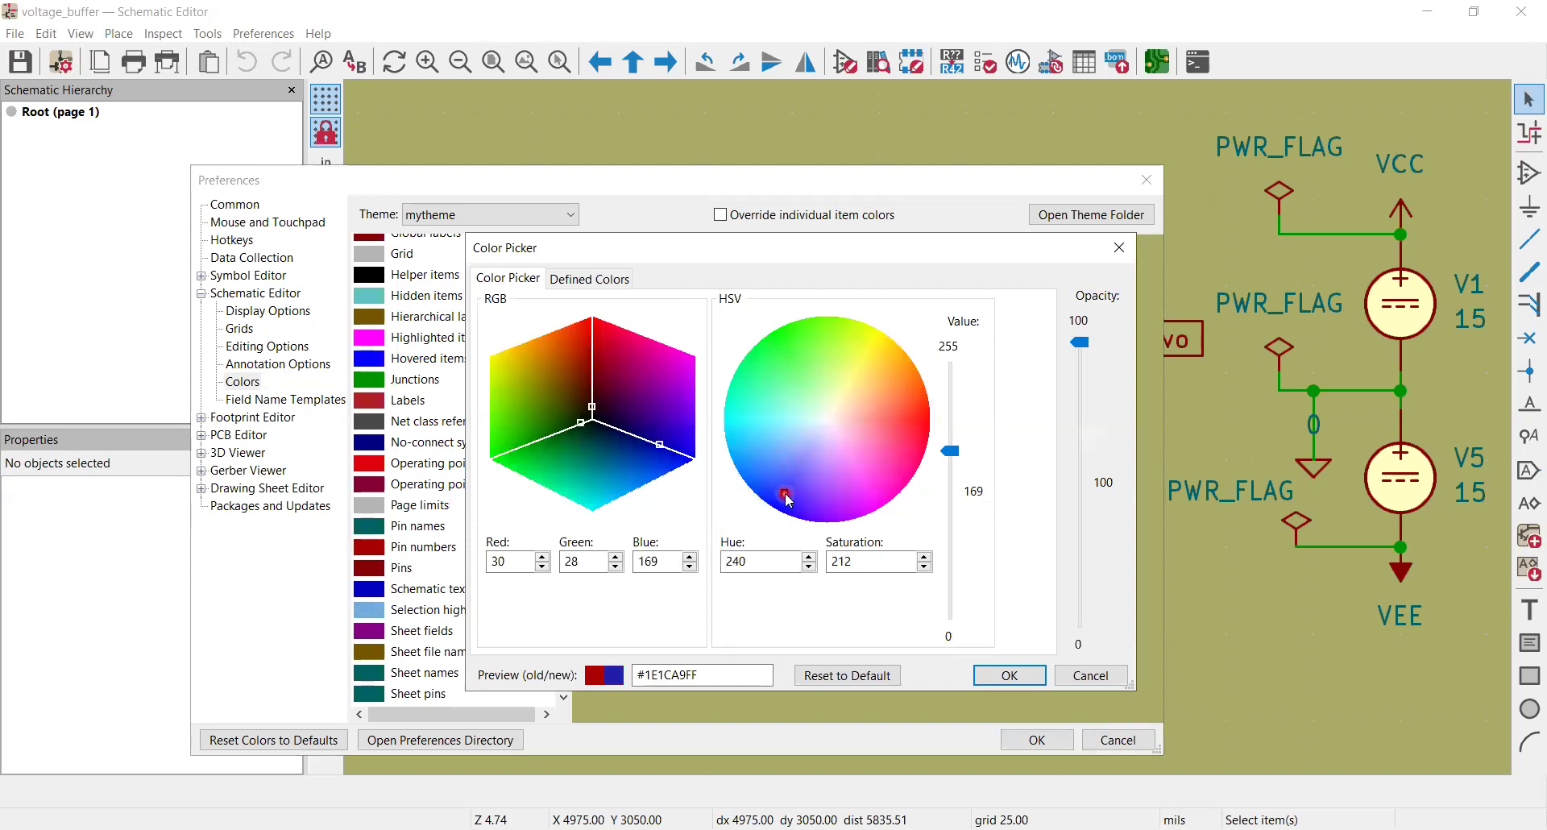
pyautogui.click(1010, 676)
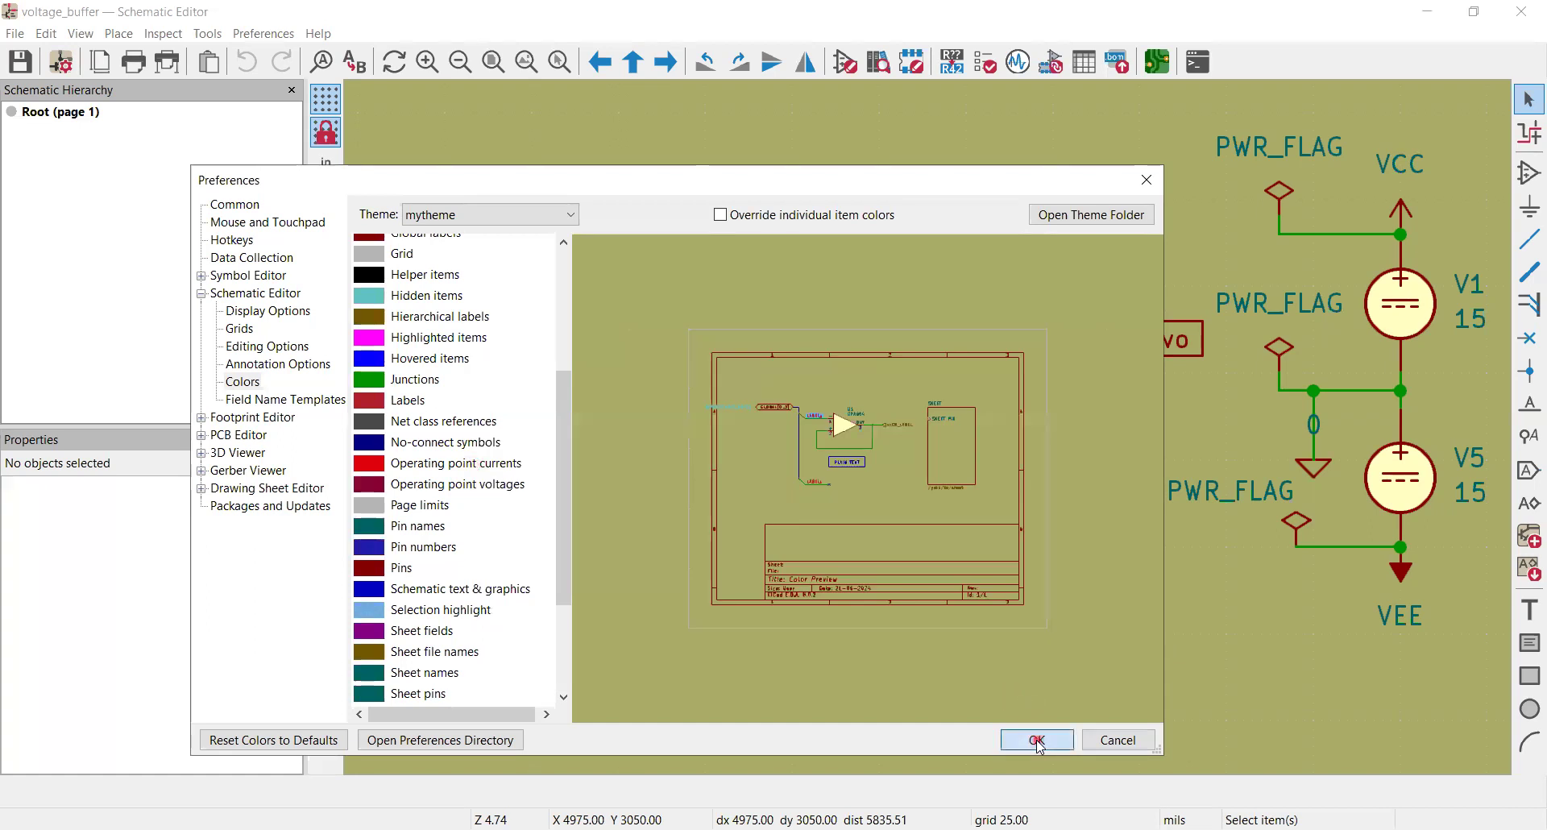
pyautogui.click(1037, 739)
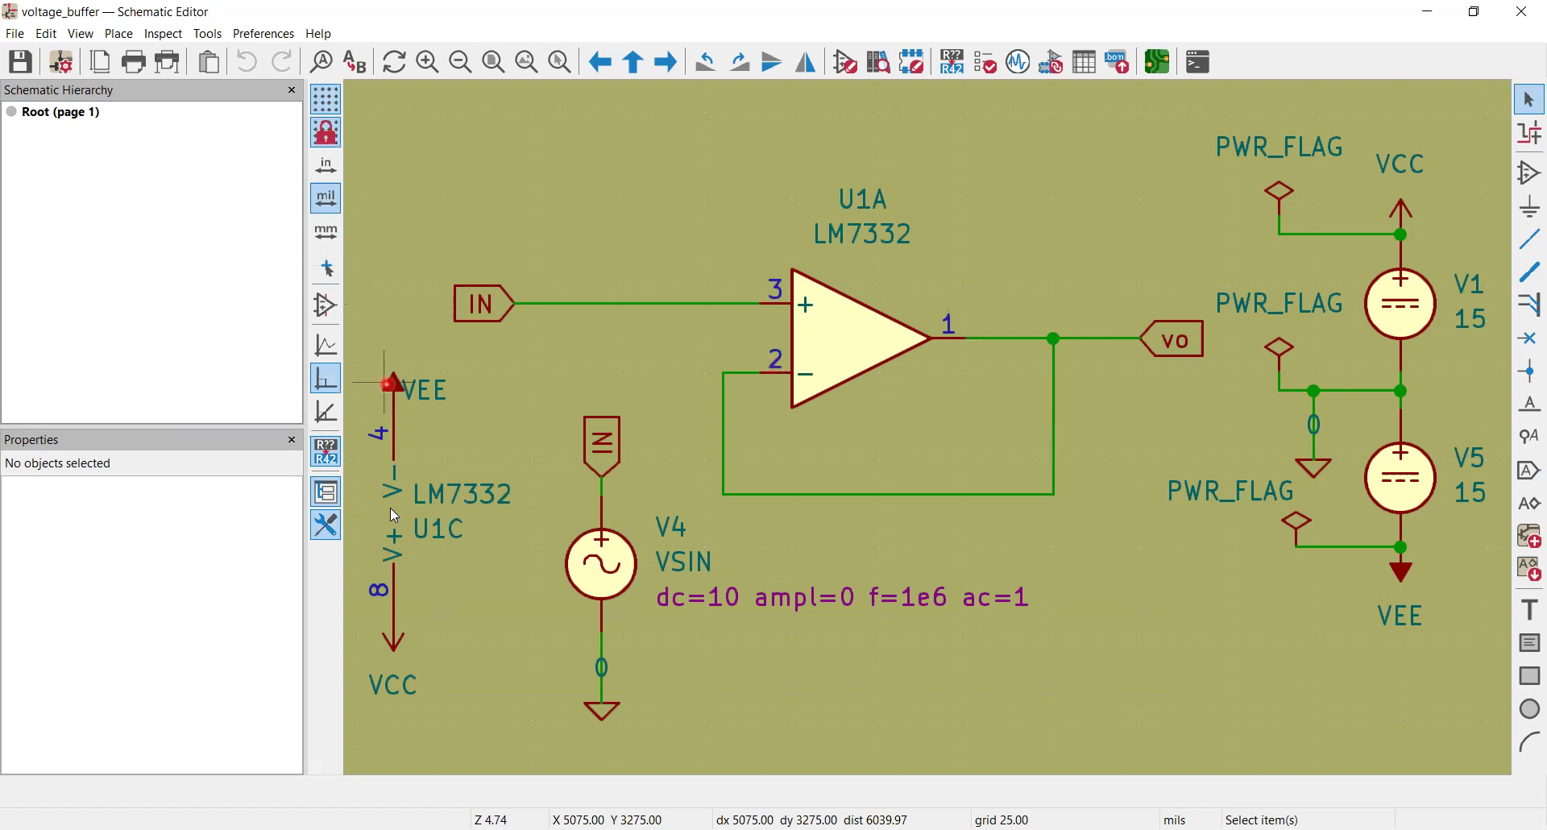
# Set the Pins color of mytheme to red #D1180DFF with hue 3, saturation 239 and value 209, and apply the preferences
pyautogui.click(278, 34)
pyautogui.press('Escape')
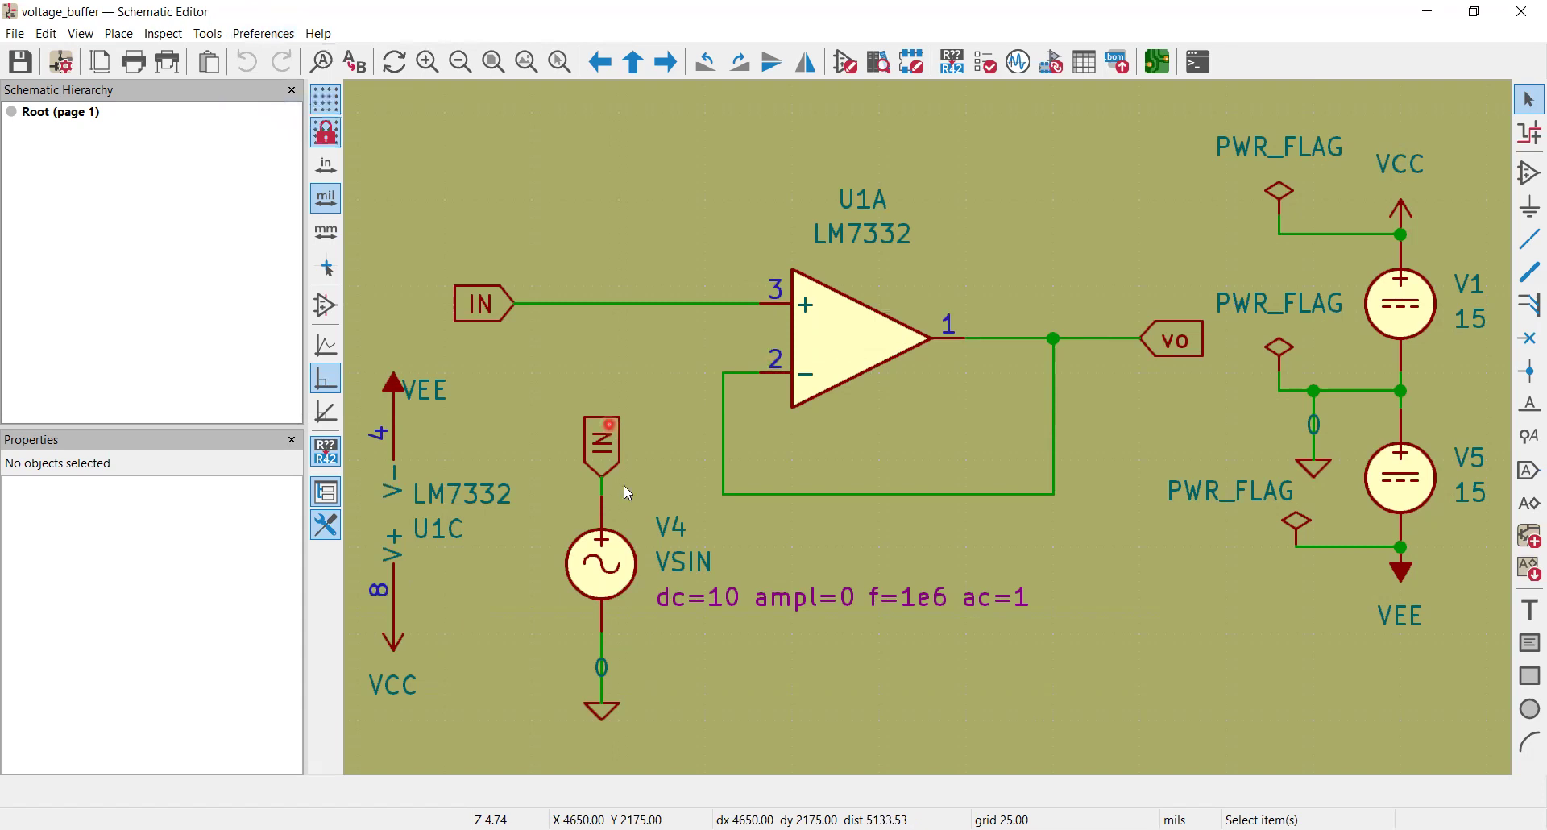
pyautogui.hotkey('ctrl', ',')
pyautogui.moveTo(565, 354); pyautogui.dragTo(572, 470)
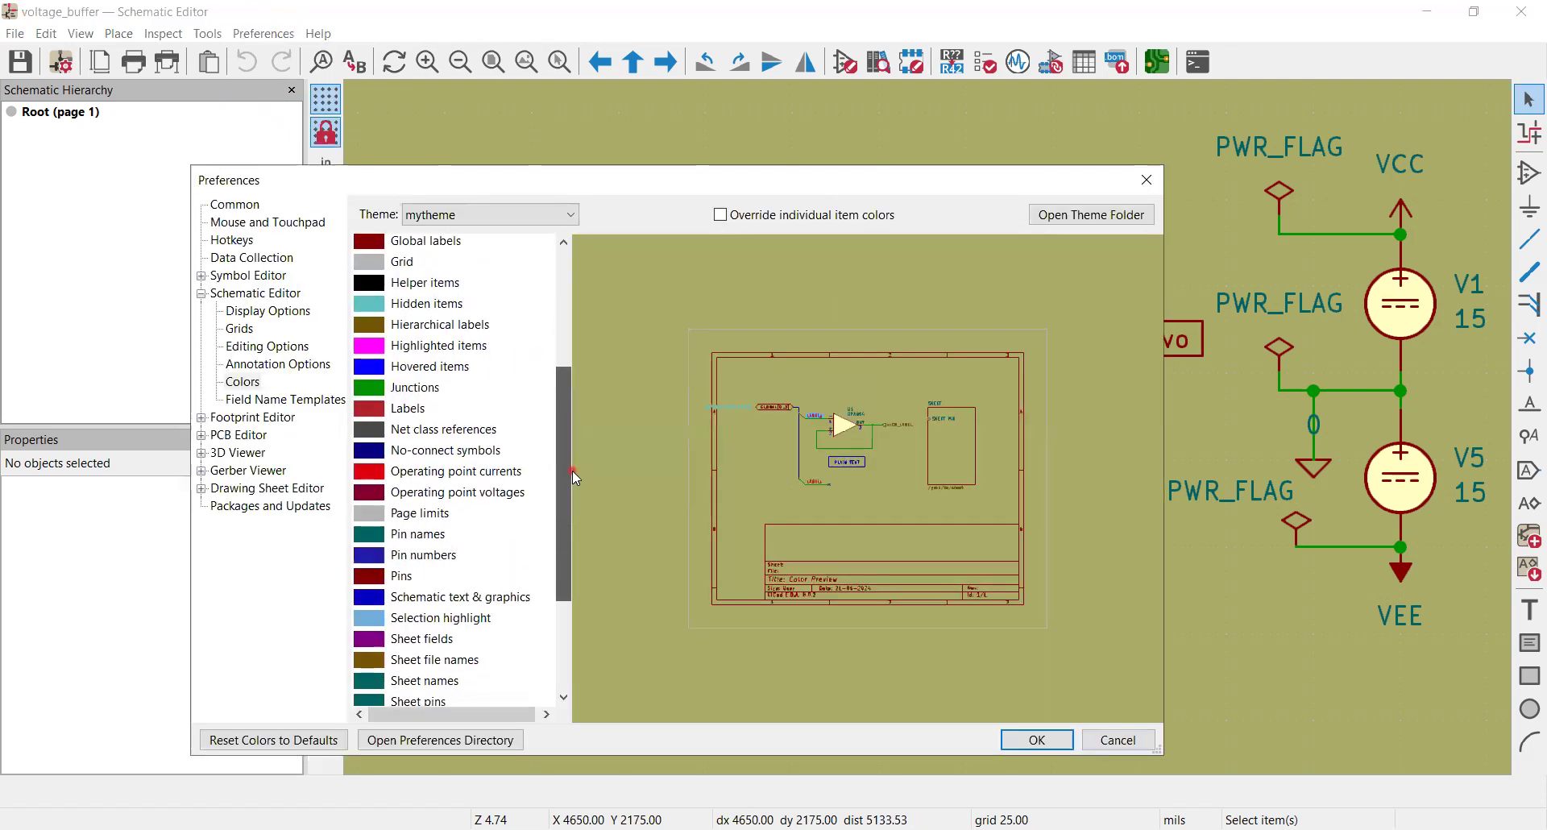
pyautogui.click(378, 577)
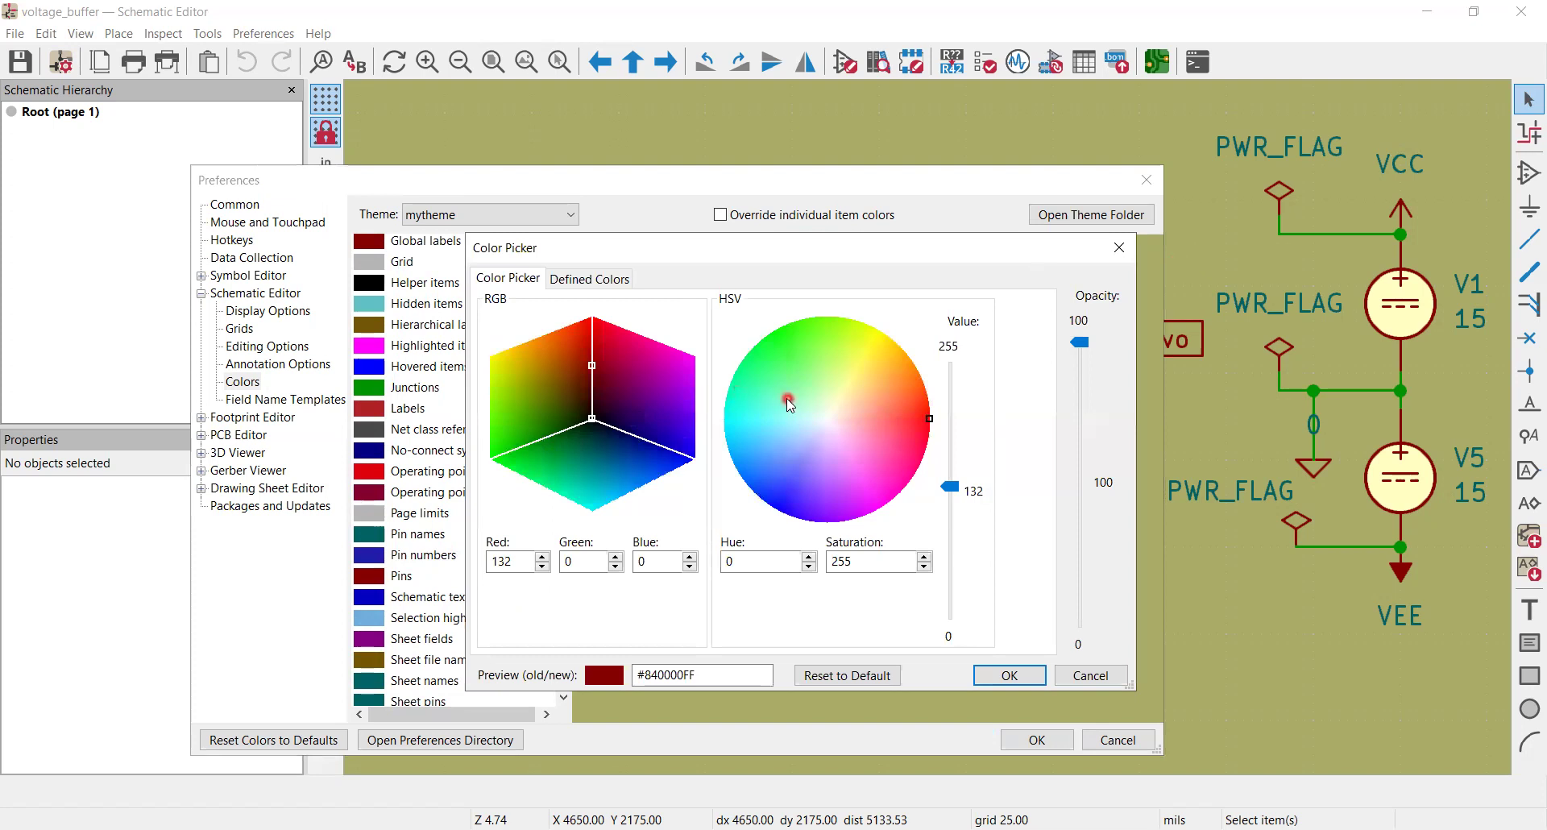
pyautogui.click(785, 507)
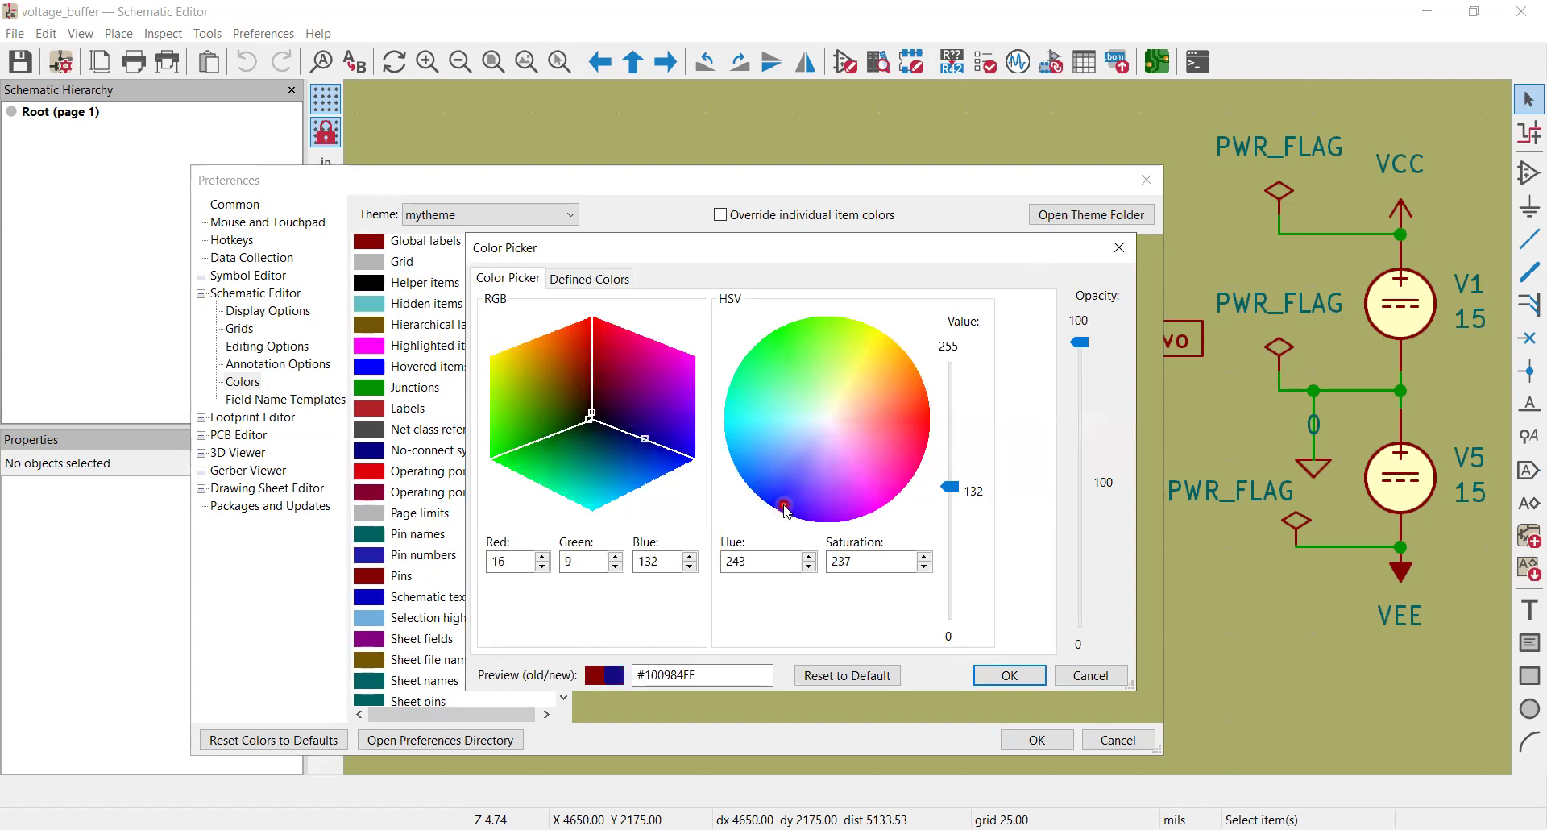
pyautogui.moveTo(785, 508)
pyautogui.mouseDown()
pyautogui.moveTo(850, 505)
pyautogui.moveTo(901, 477)
pyautogui.moveTo(924, 413)
pyautogui.mouseUp()
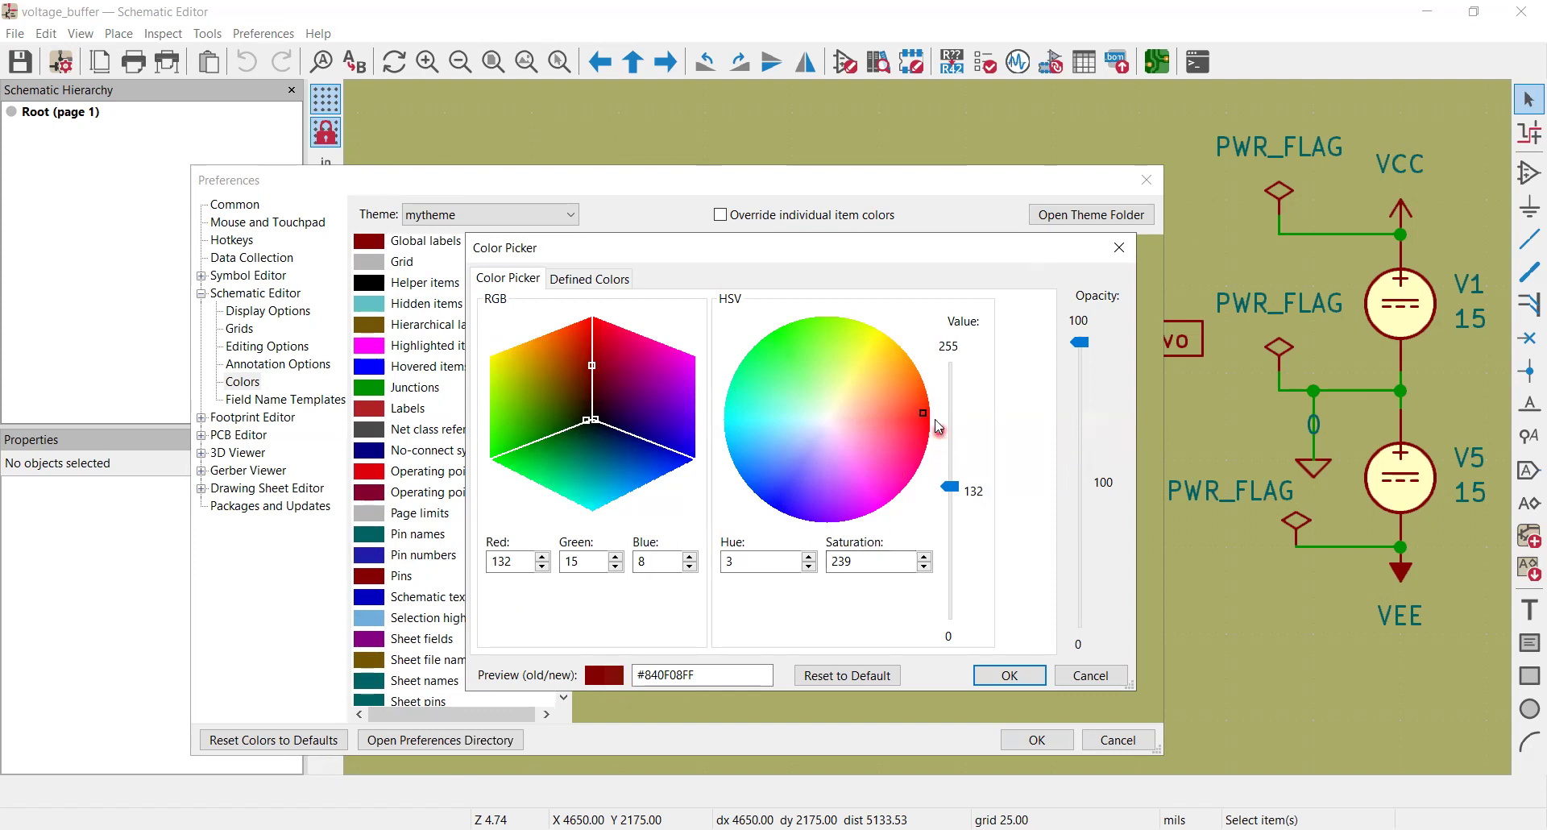
pyautogui.moveTo(951, 487); pyautogui.dragTo(959, 413)
pyautogui.click(1009, 677)
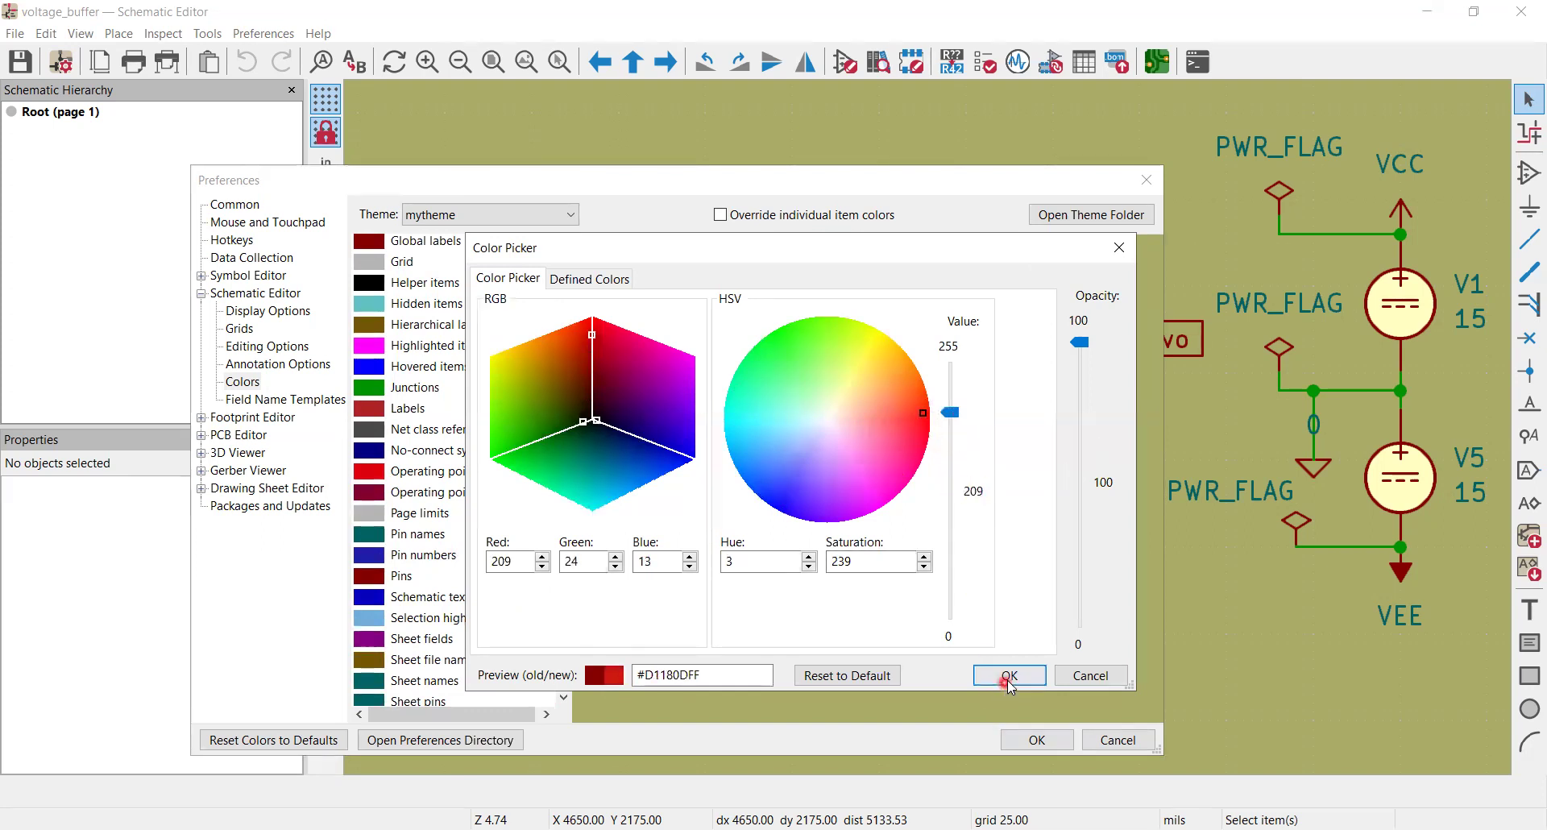
pyautogui.click(1023, 735)
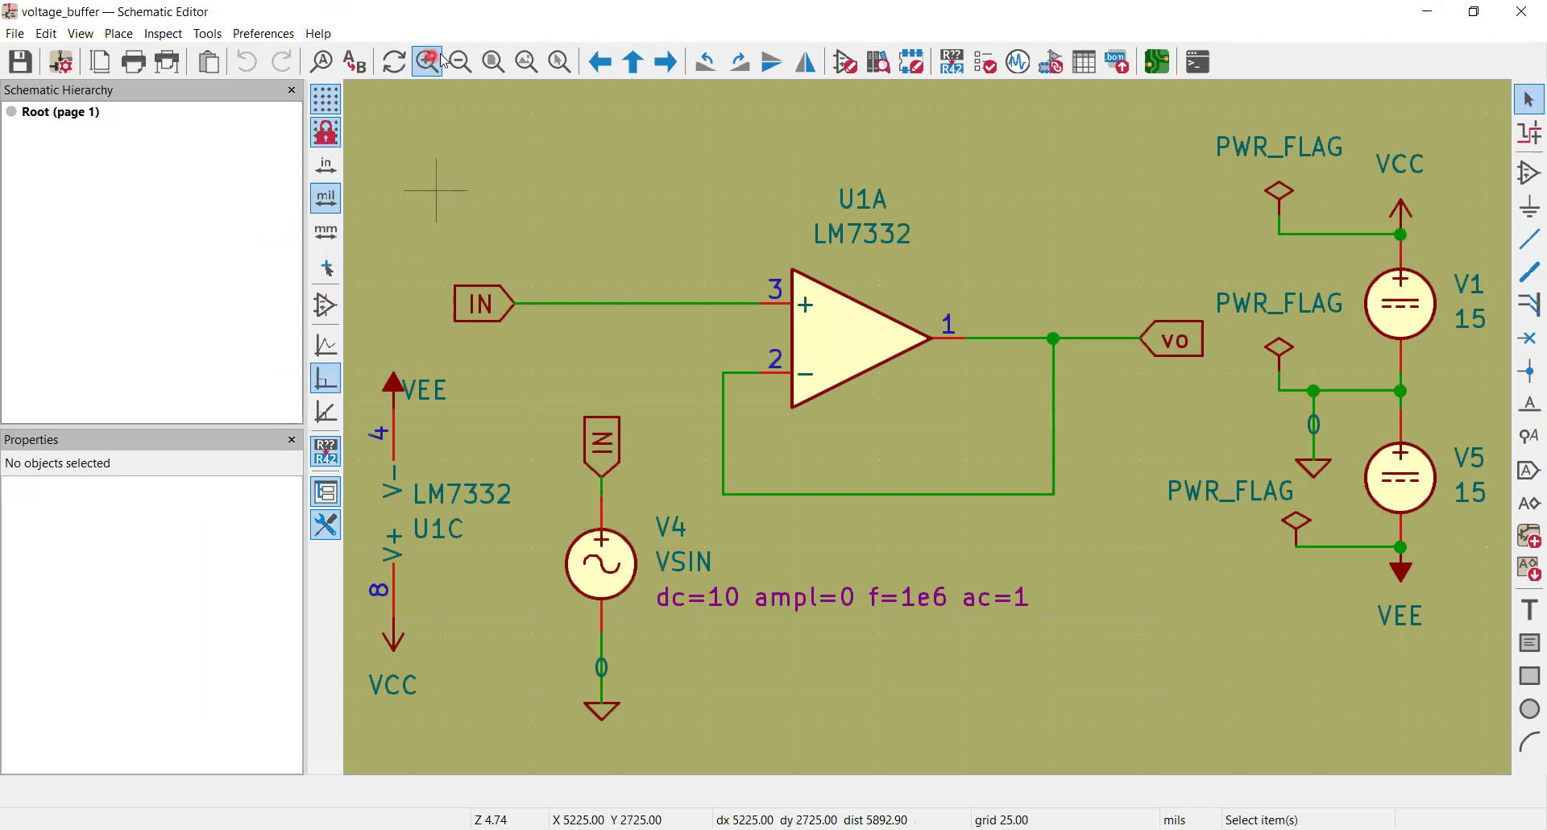
# Set the Symbol body fills color of mytheme to near-white #FFFCFEFF with hue 315 and saturation 2, and apply the preferences
pyautogui.click(265, 34)
pyautogui.click(275, 103)
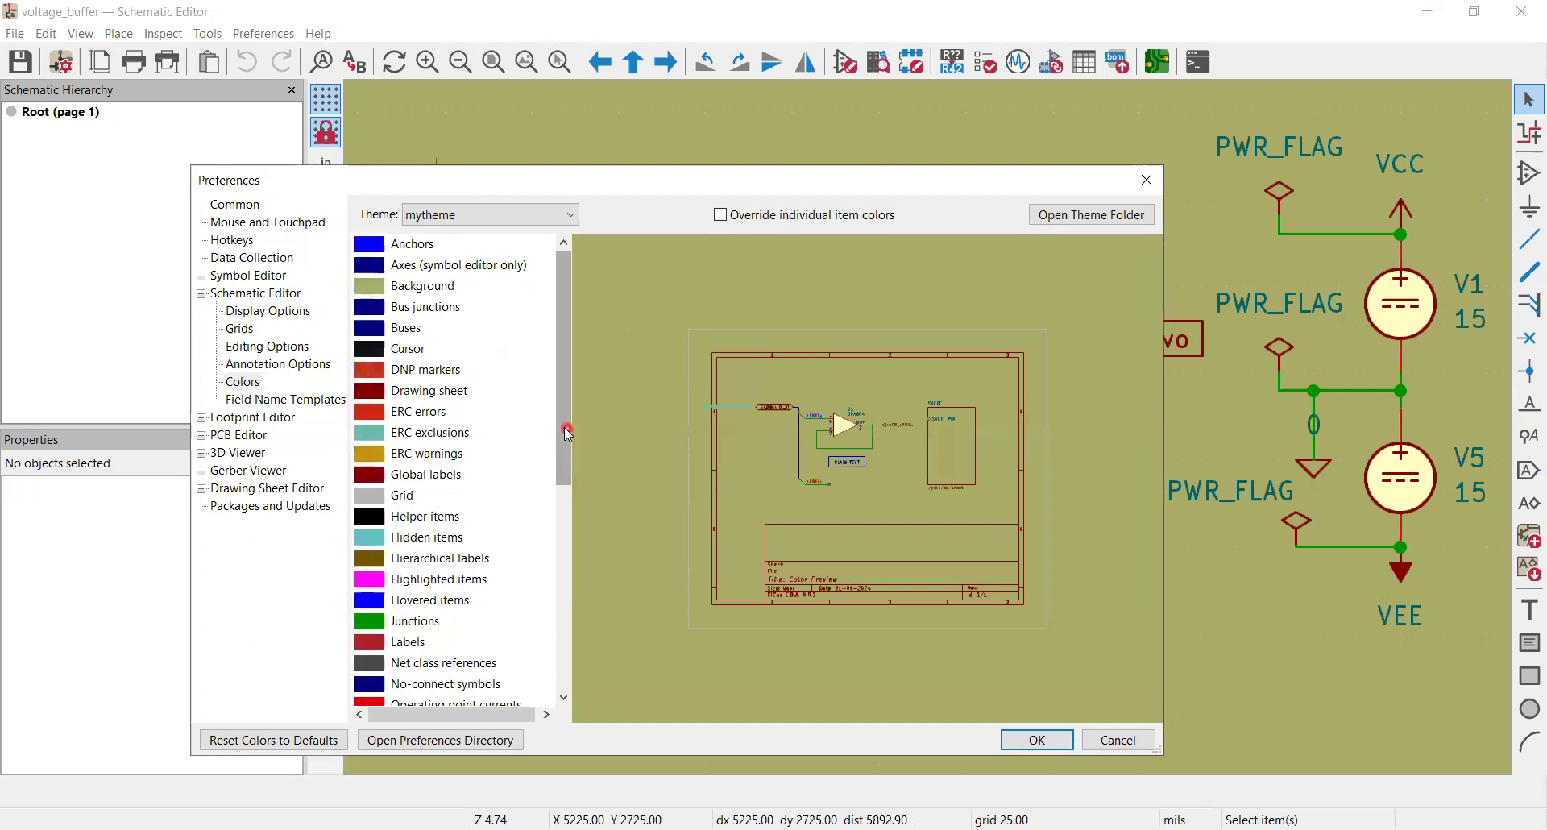
pyautogui.moveTo(566, 415); pyautogui.dragTo(550, 567)
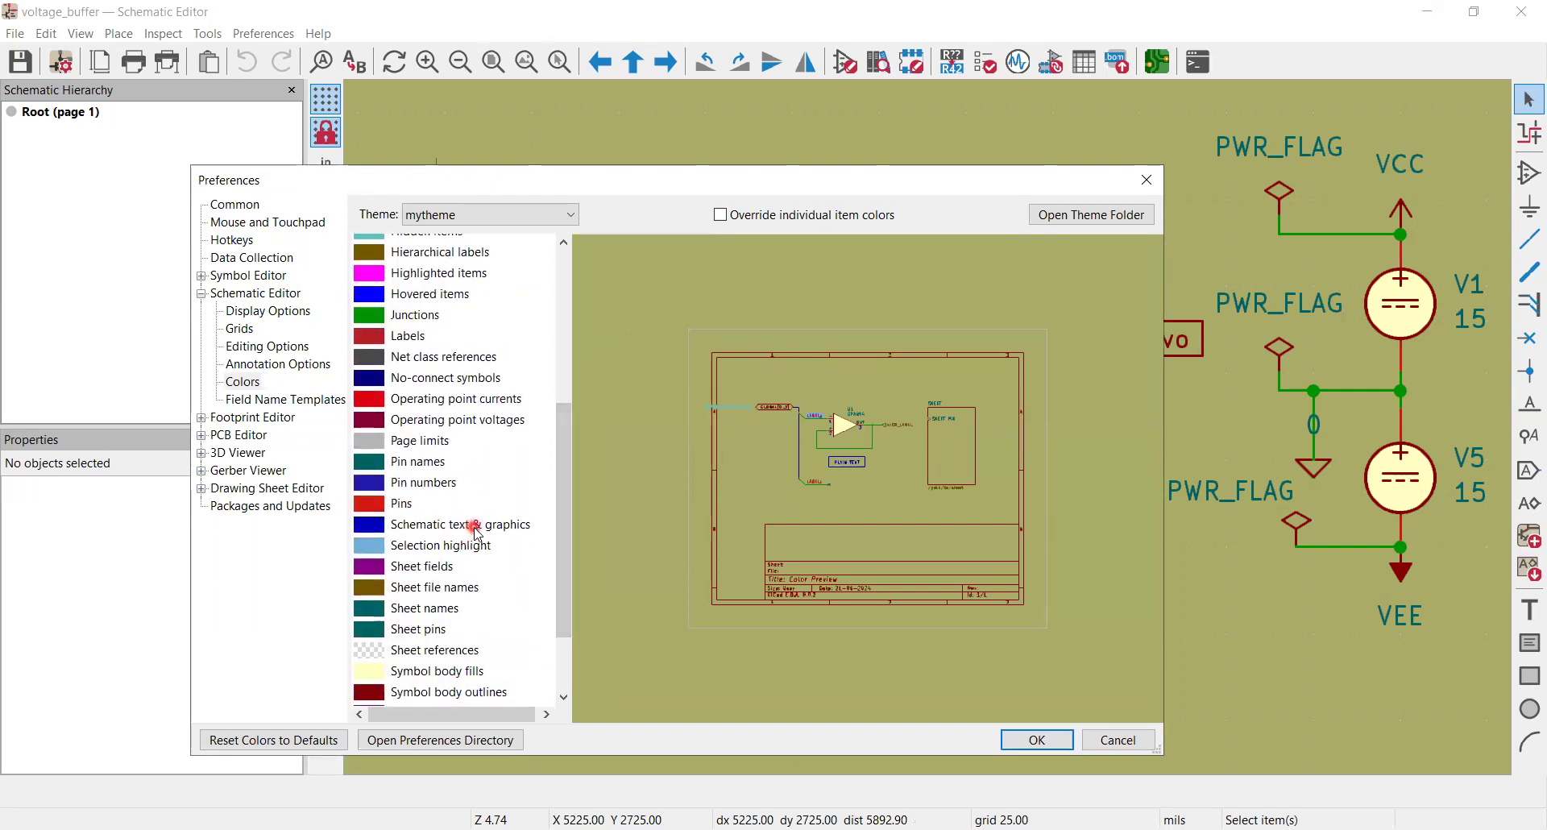
pyautogui.click(776, 175)
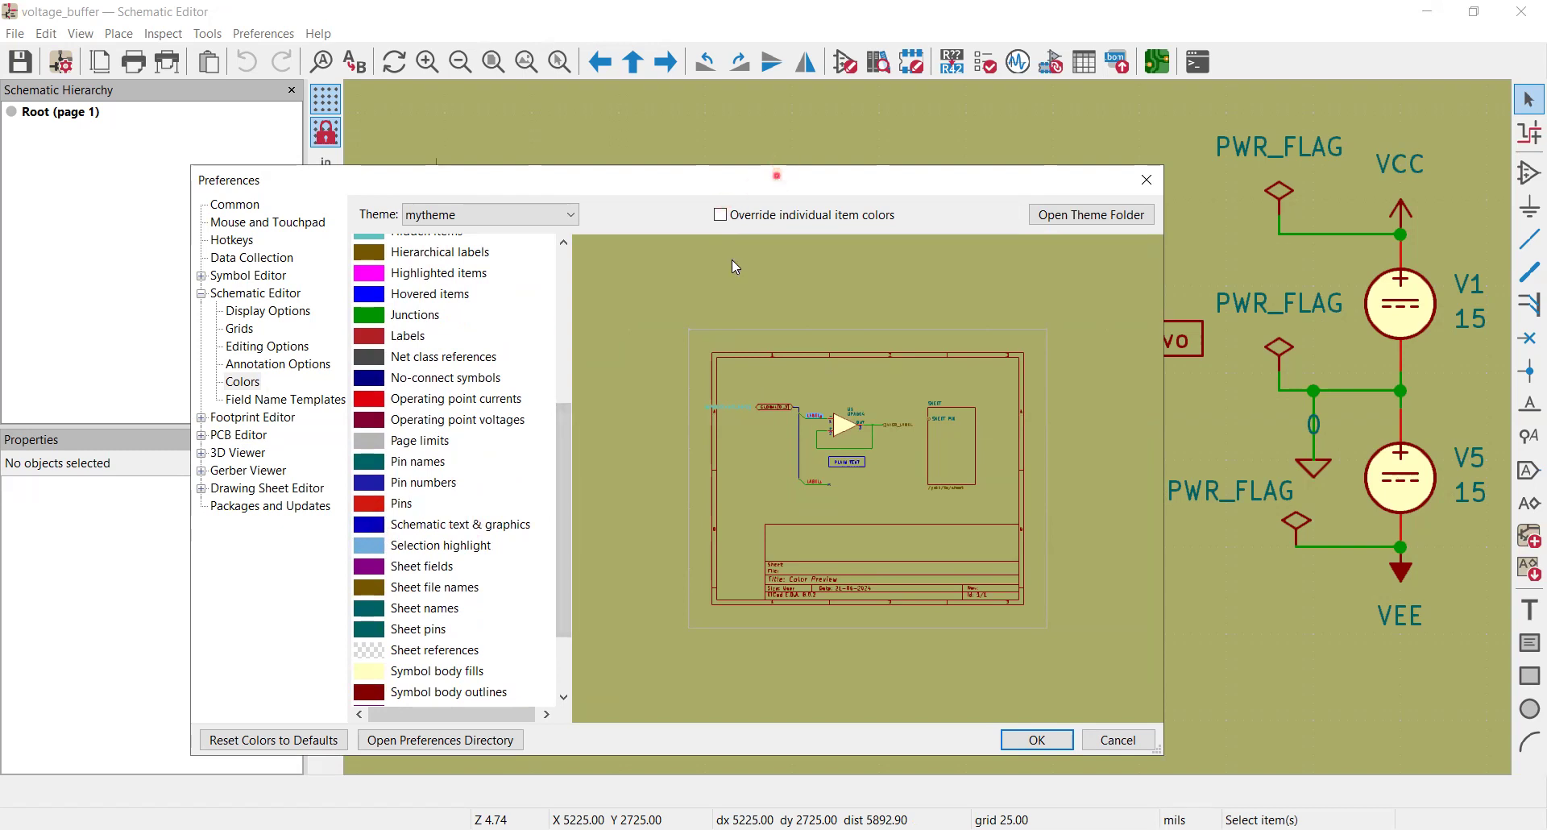
pyautogui.moveTo(776, 175); pyautogui.dragTo(766, 159)
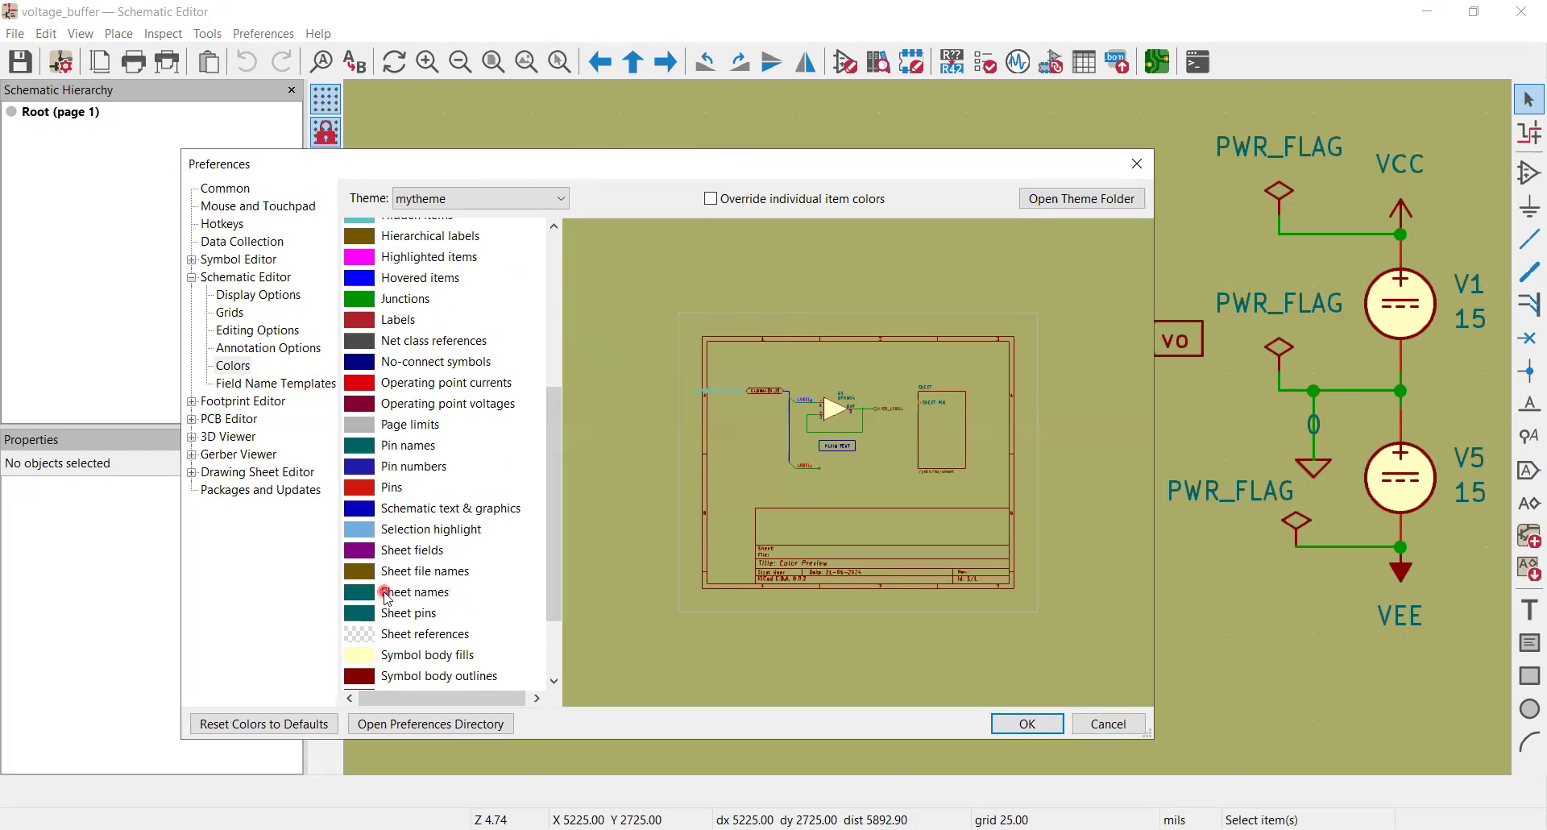
pyautogui.click(555, 538)
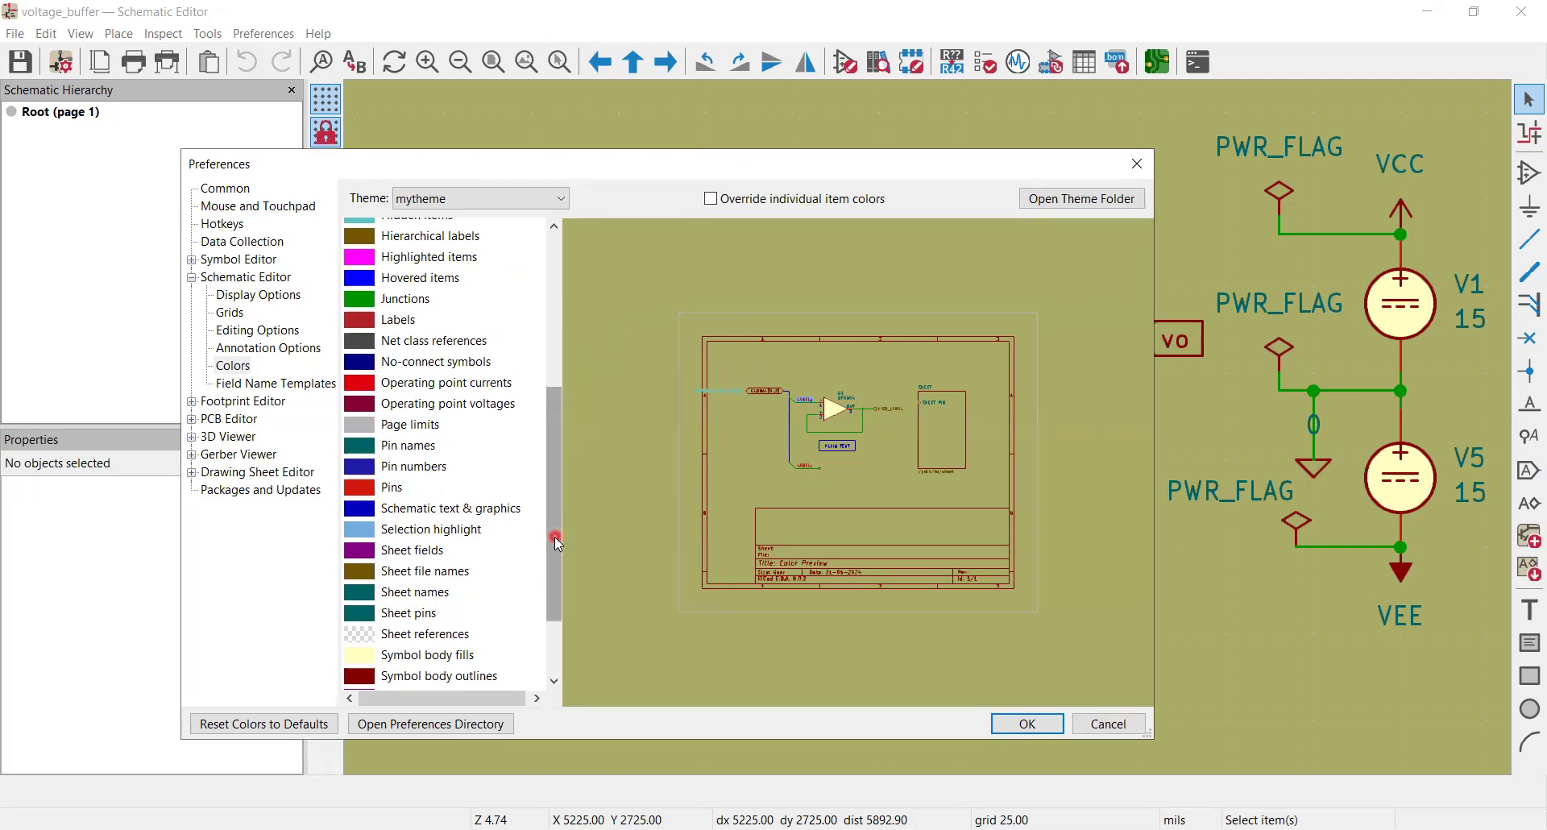
pyautogui.moveTo(554, 537); pyautogui.dragTo(555, 598)
pyautogui.click(360, 551)
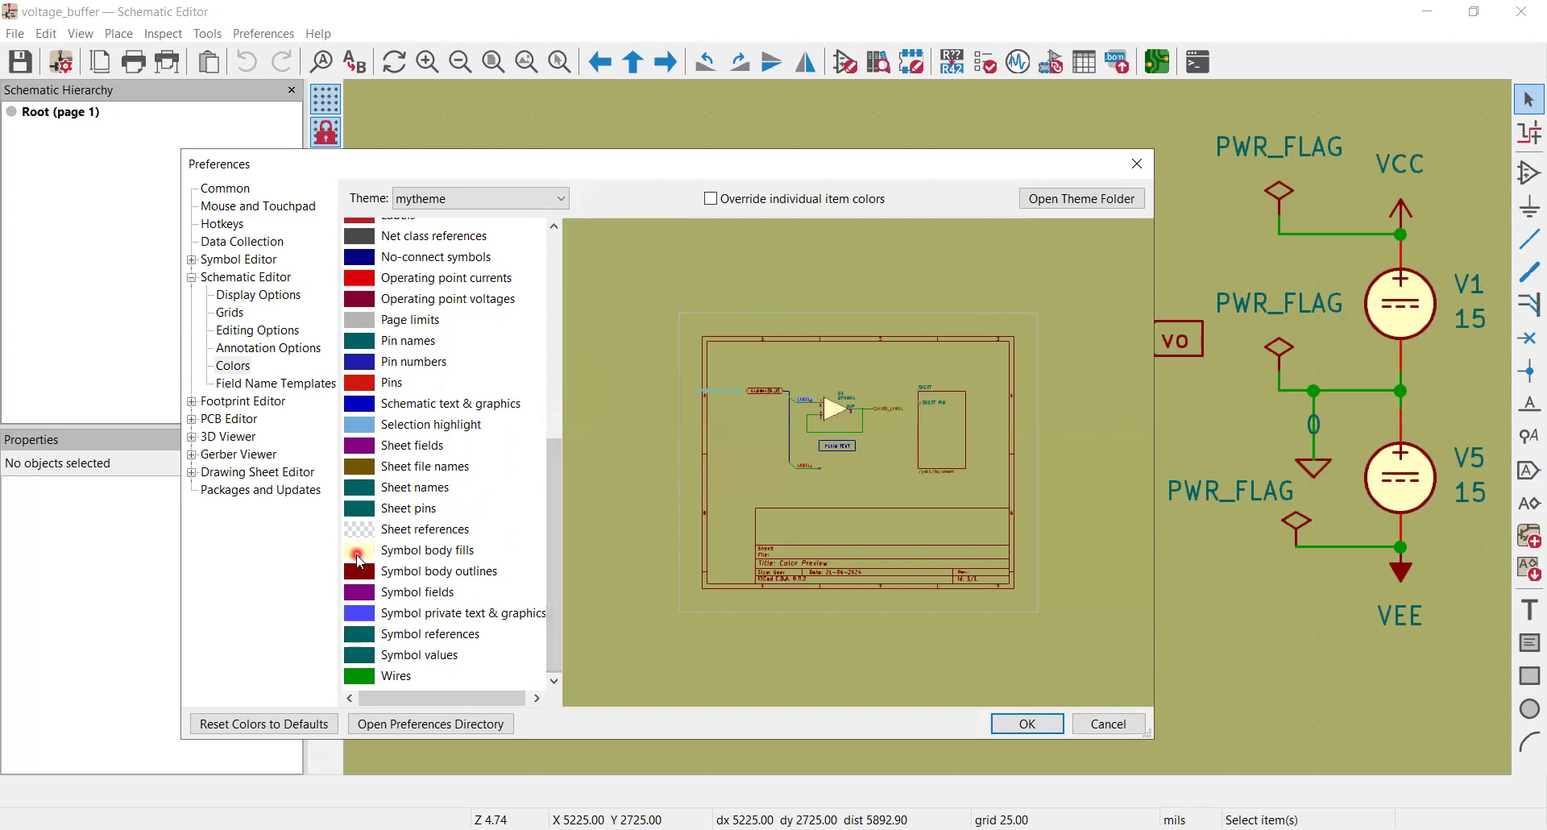
pyautogui.doubleClick(361, 549)
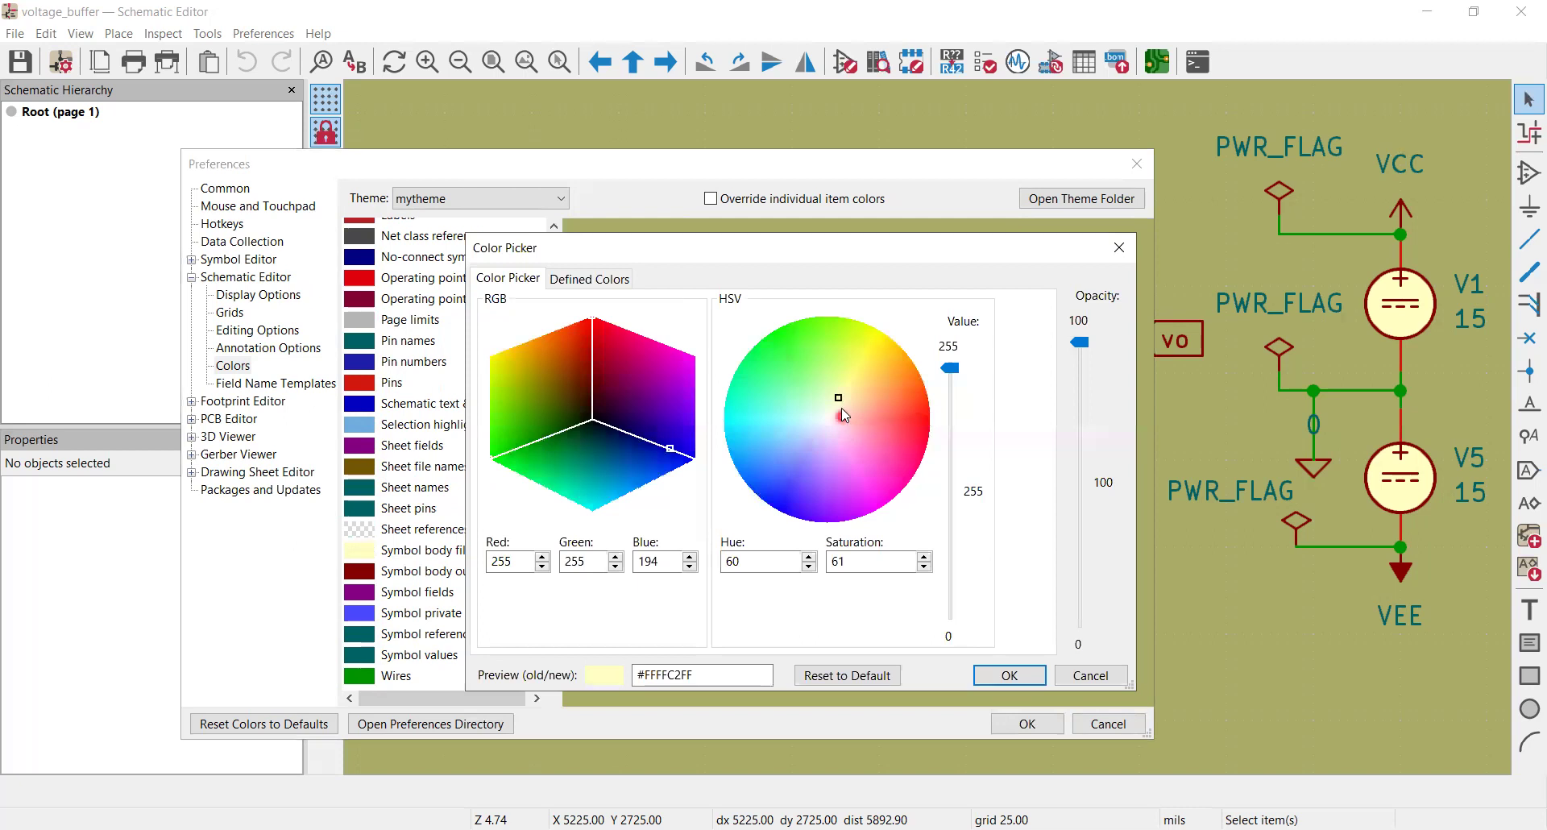
pyautogui.moveTo(837, 397); pyautogui.dragTo(826, 419)
pyautogui.click(612, 688)
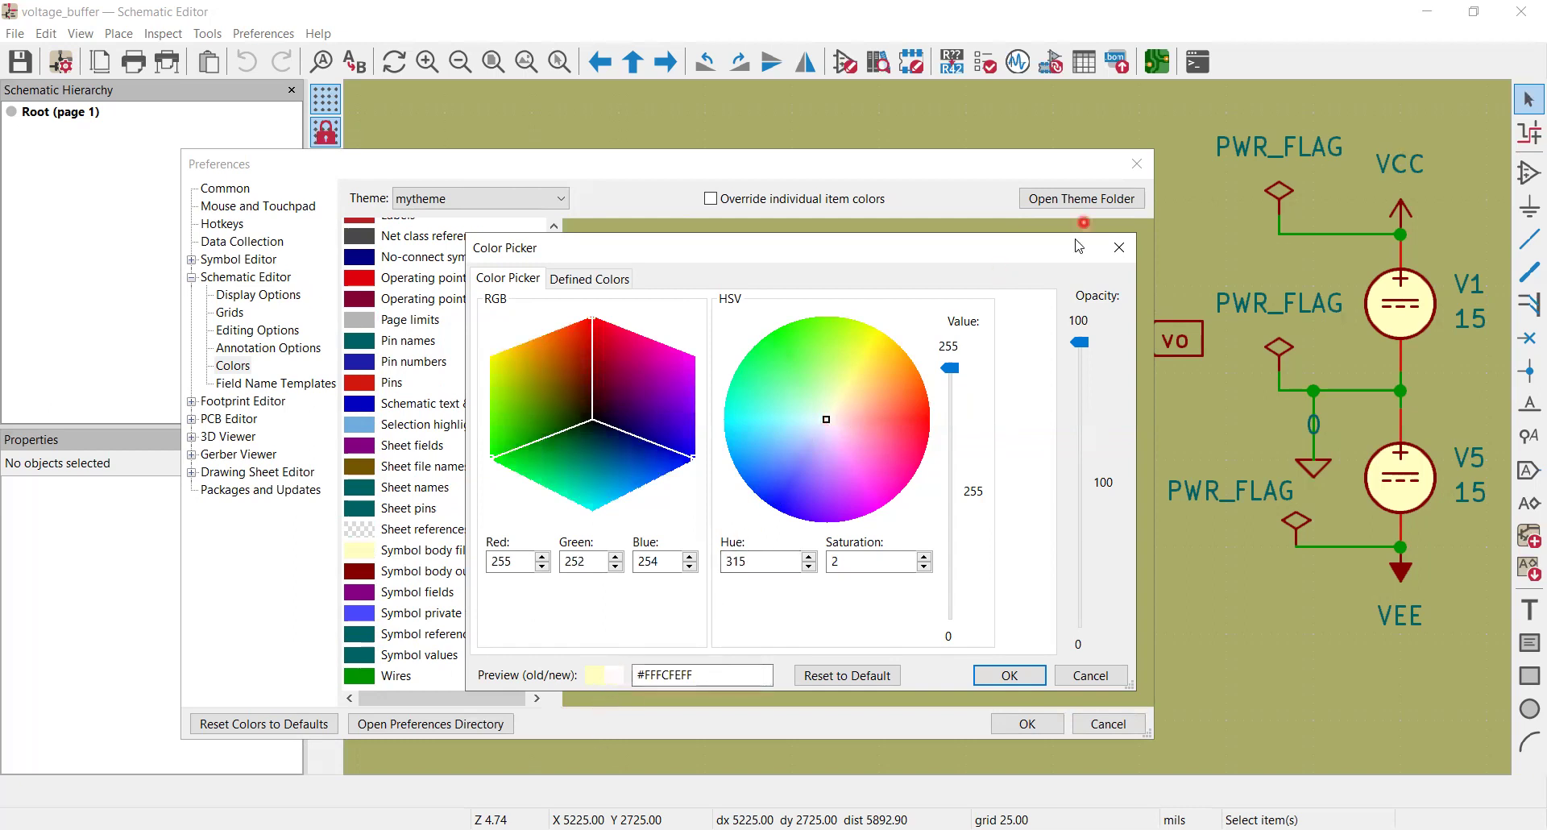
pyautogui.click(951, 368)
pyautogui.moveTo(957, 411); pyautogui.dragTo(959, 349)
pyautogui.click(1017, 678)
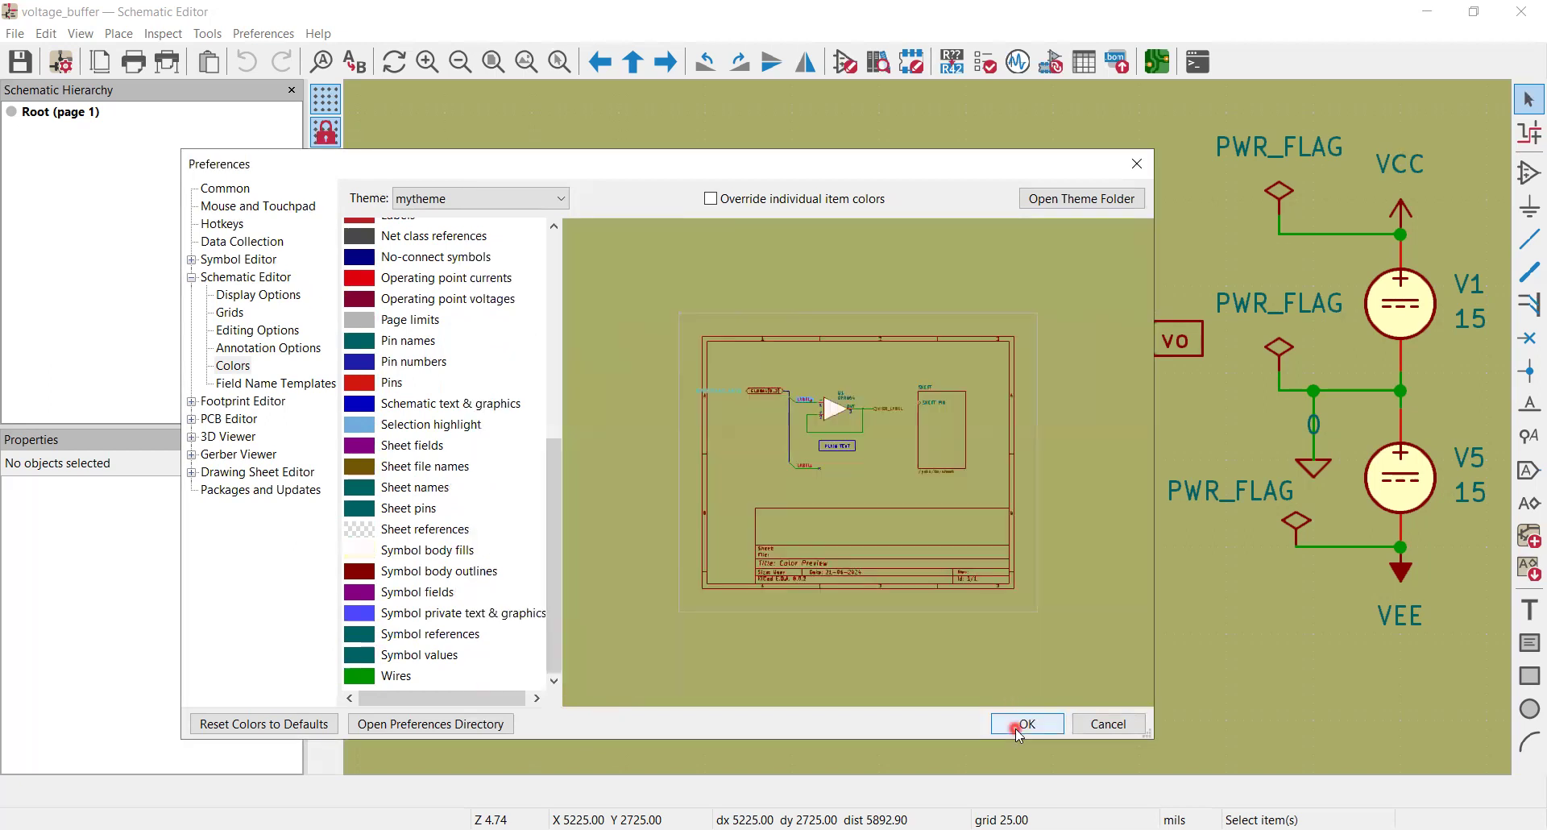
pyautogui.click(1026, 723)
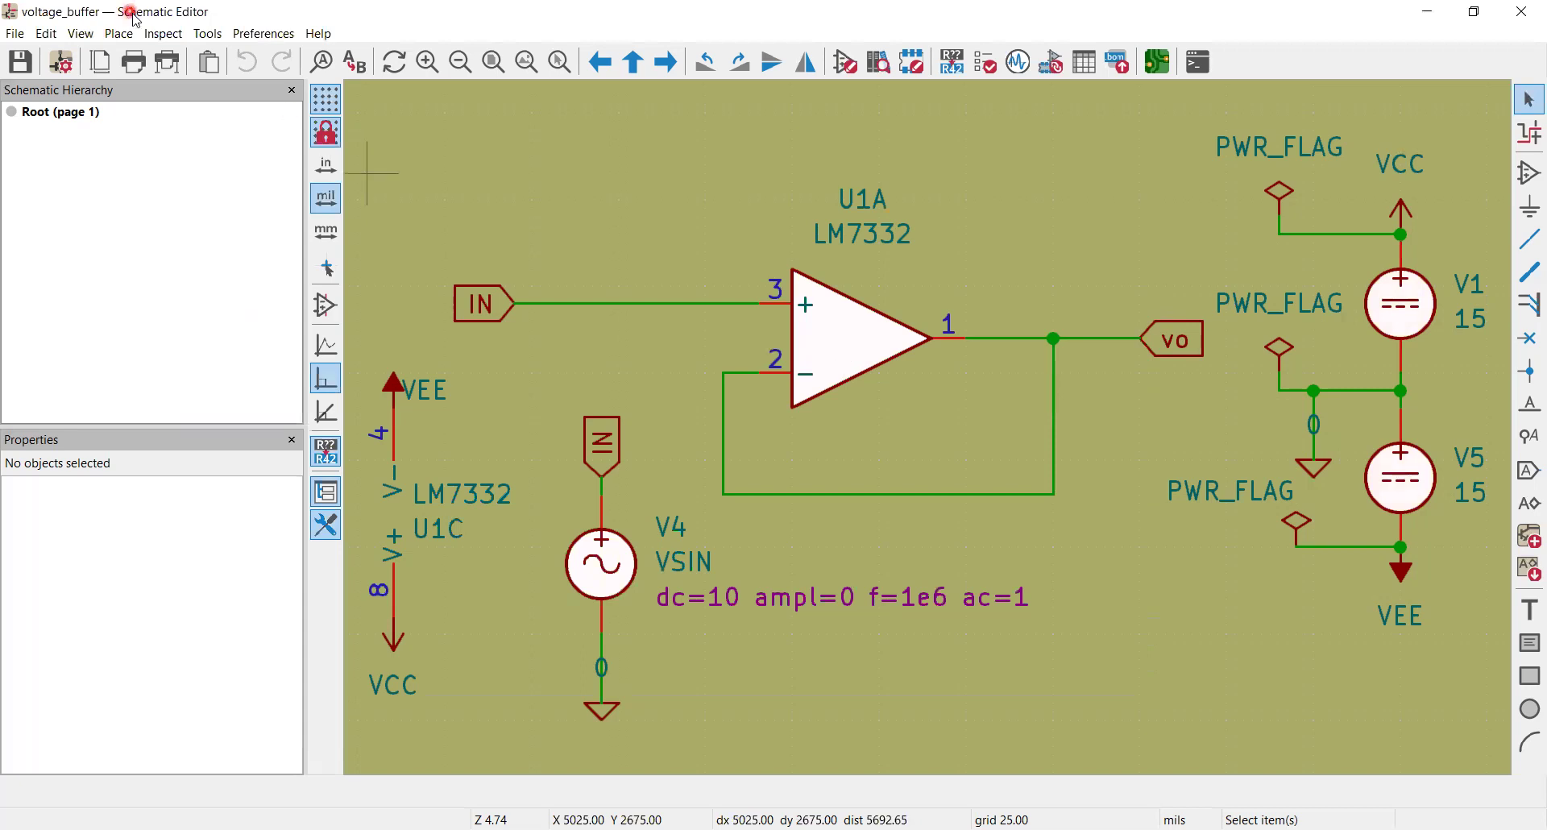
# Set the Wires color of mytheme to dark blue #080A96FF with hue 239 and saturation 241, and apply the preferences
pyautogui.click(248, 33)
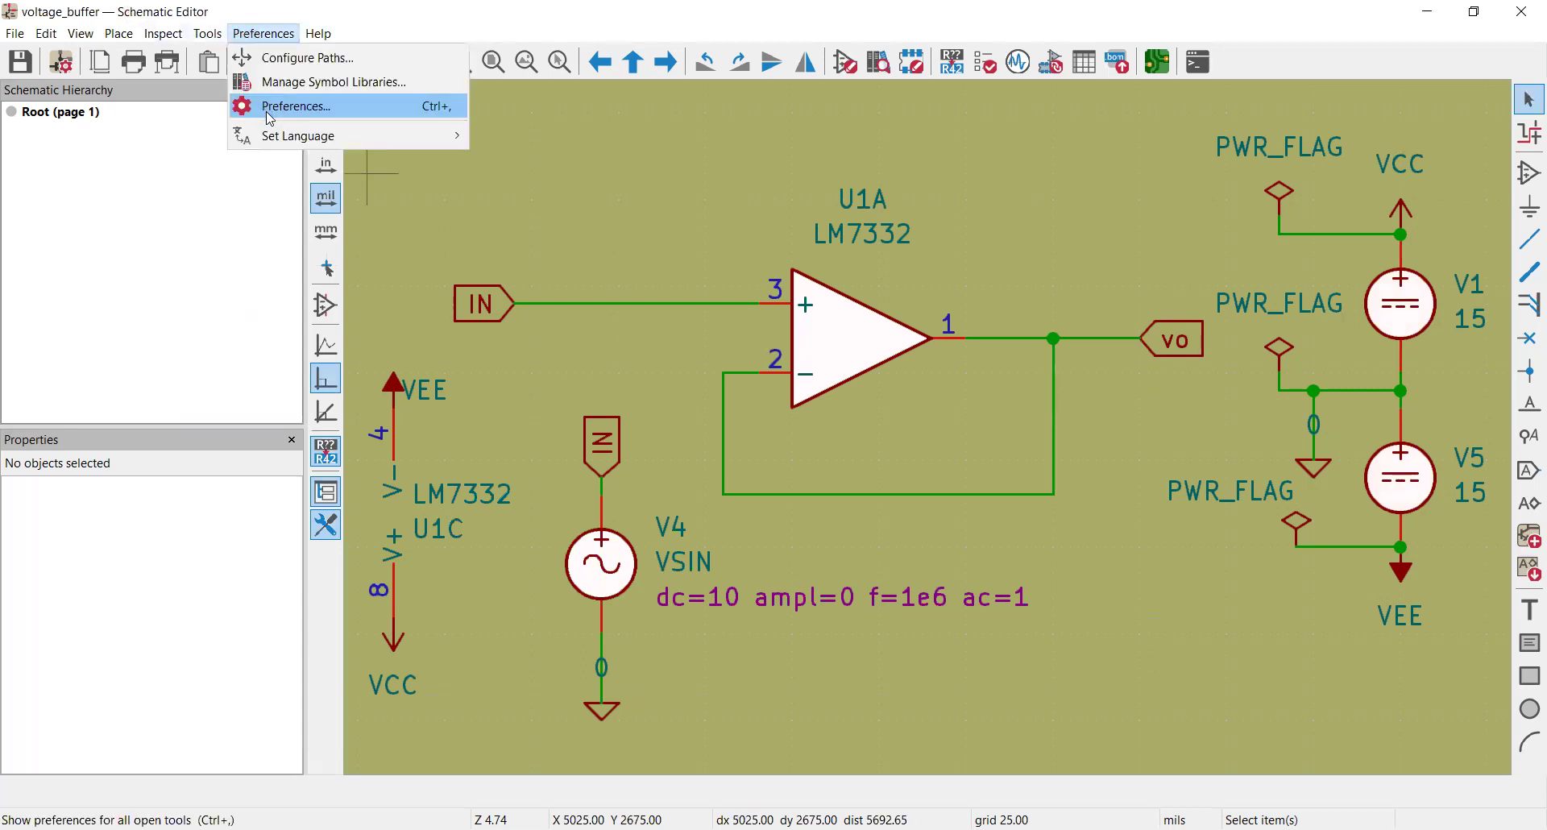
pyautogui.click(271, 109)
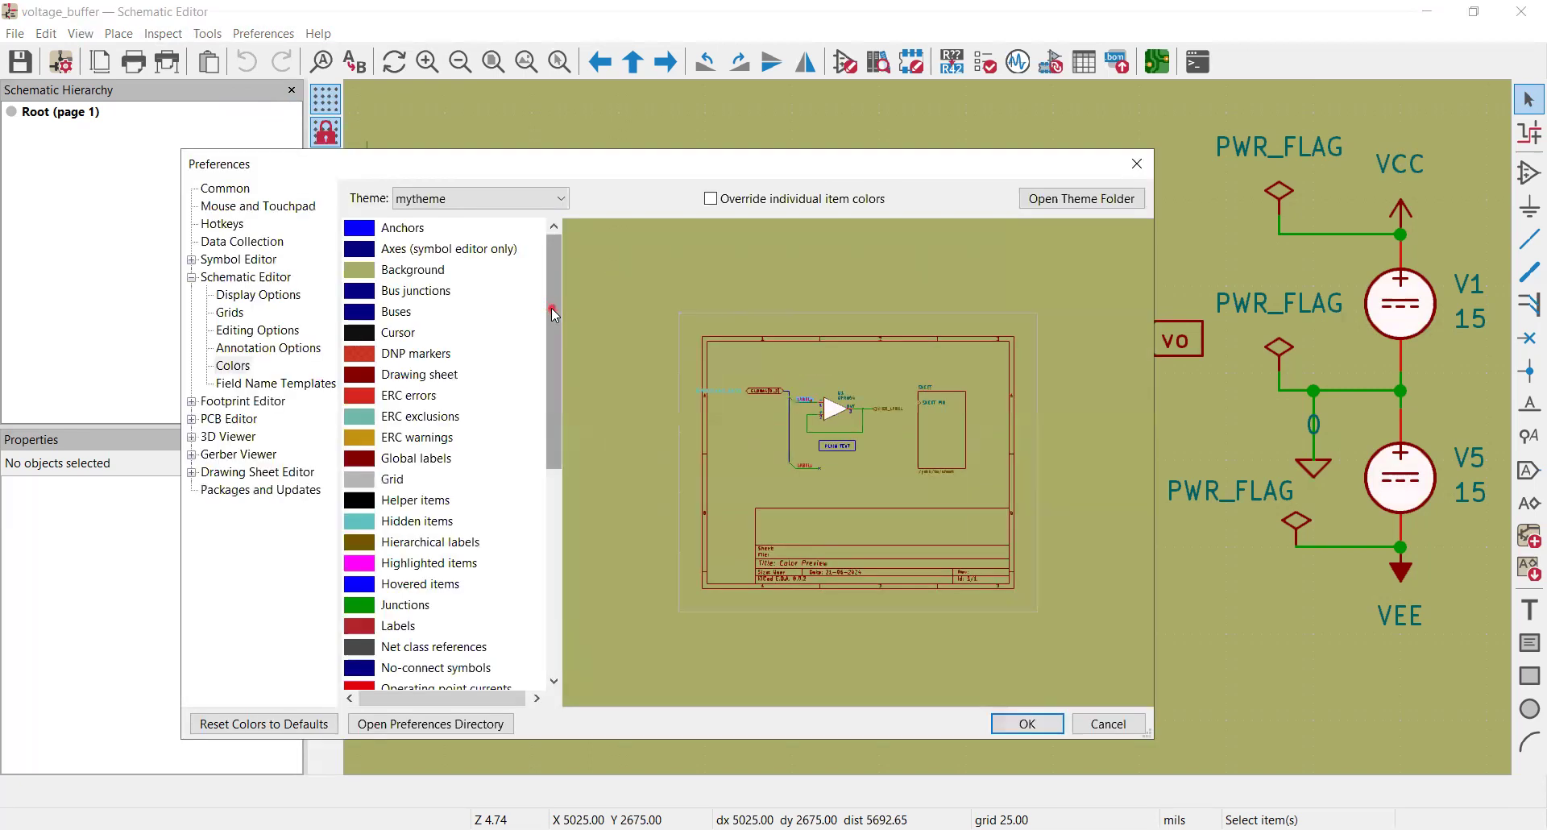
pyautogui.moveTo(554, 314); pyautogui.dragTo(574, 522)
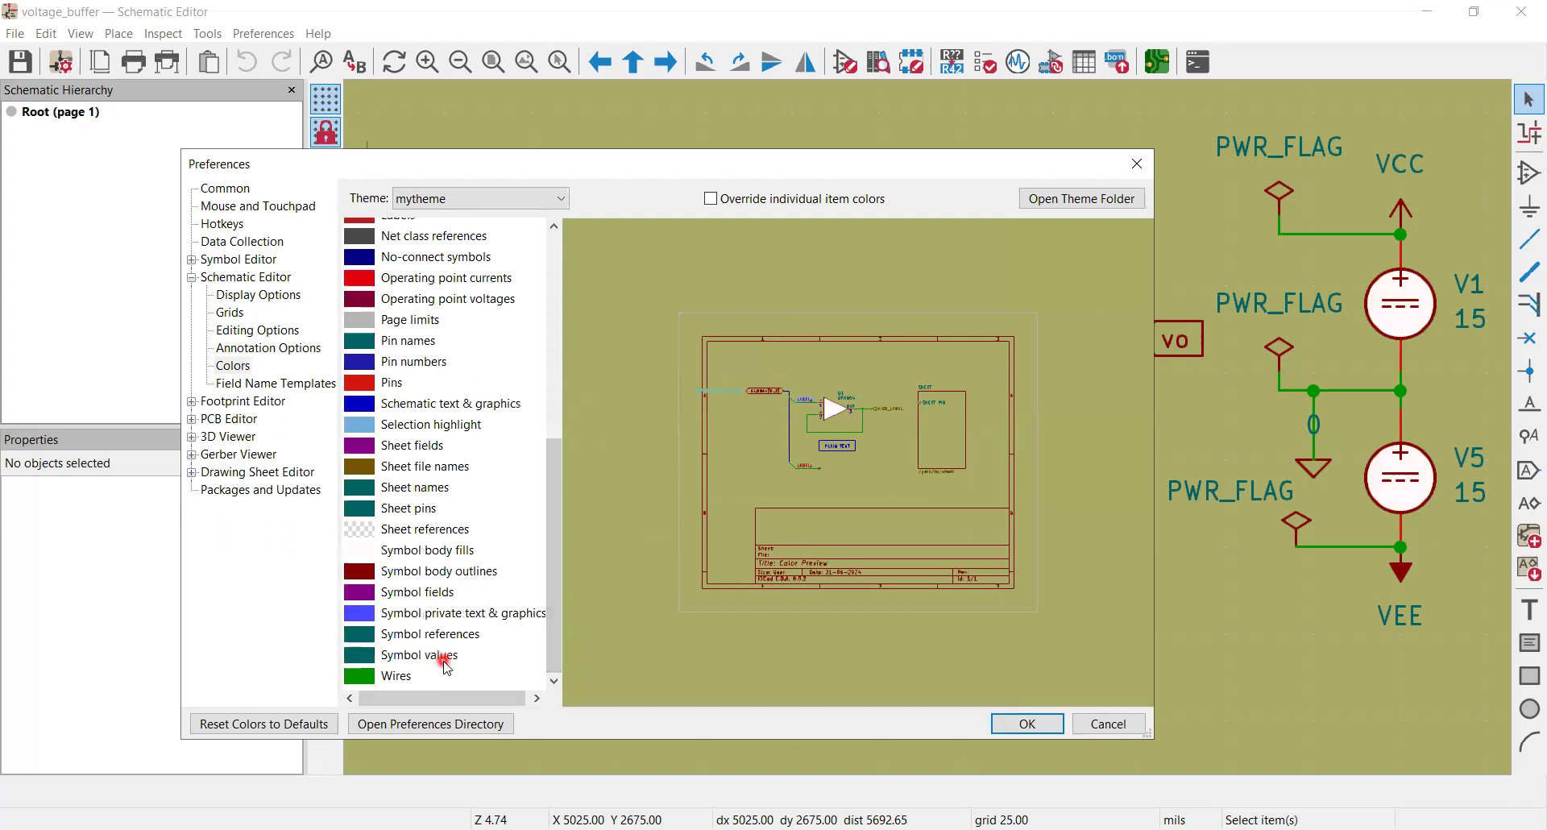
pyautogui.click(358, 683)
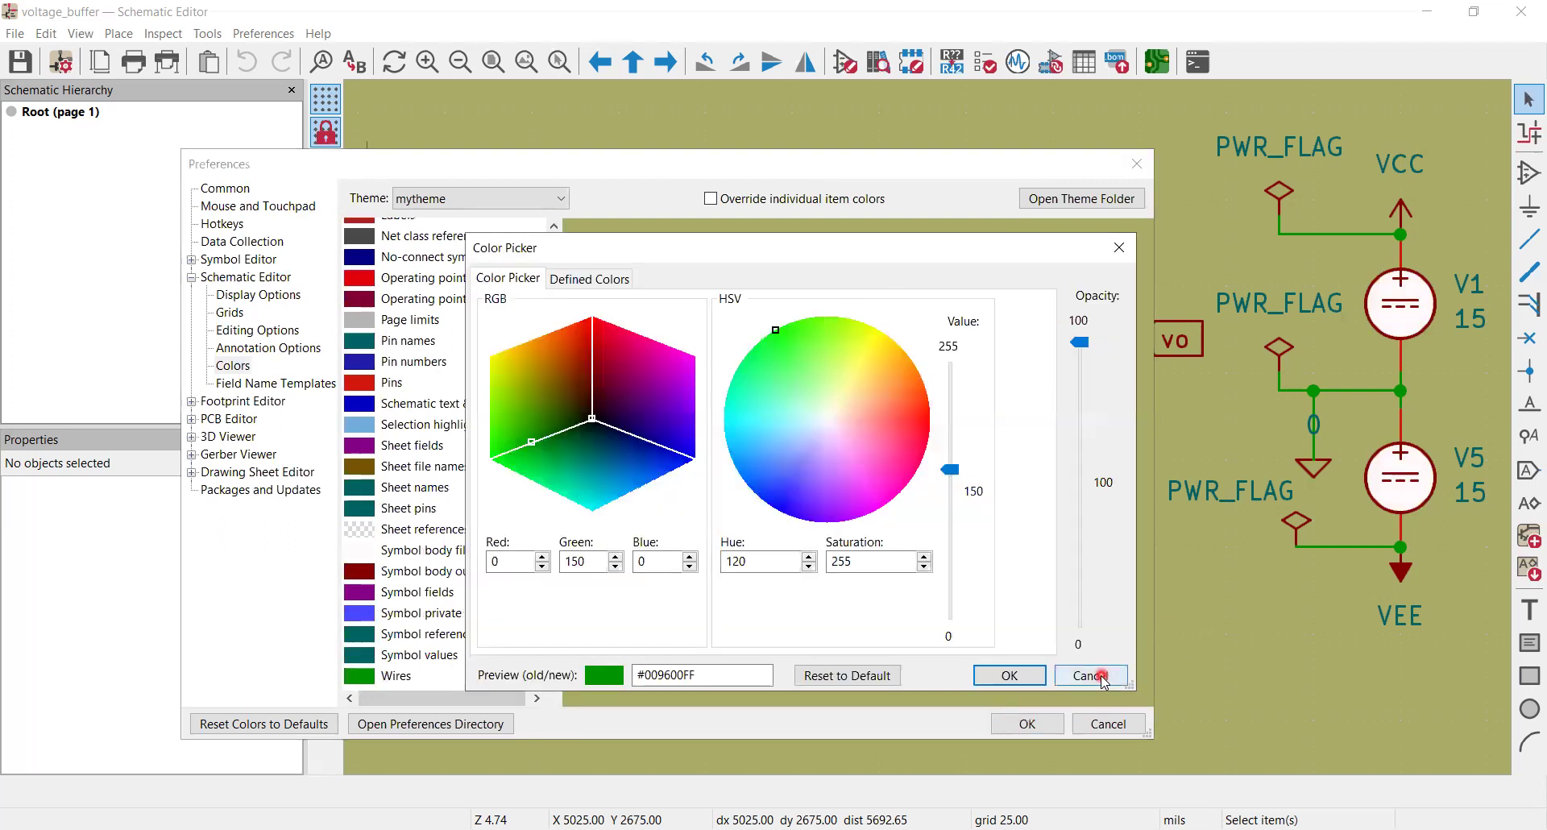
pyautogui.click(1102, 678)
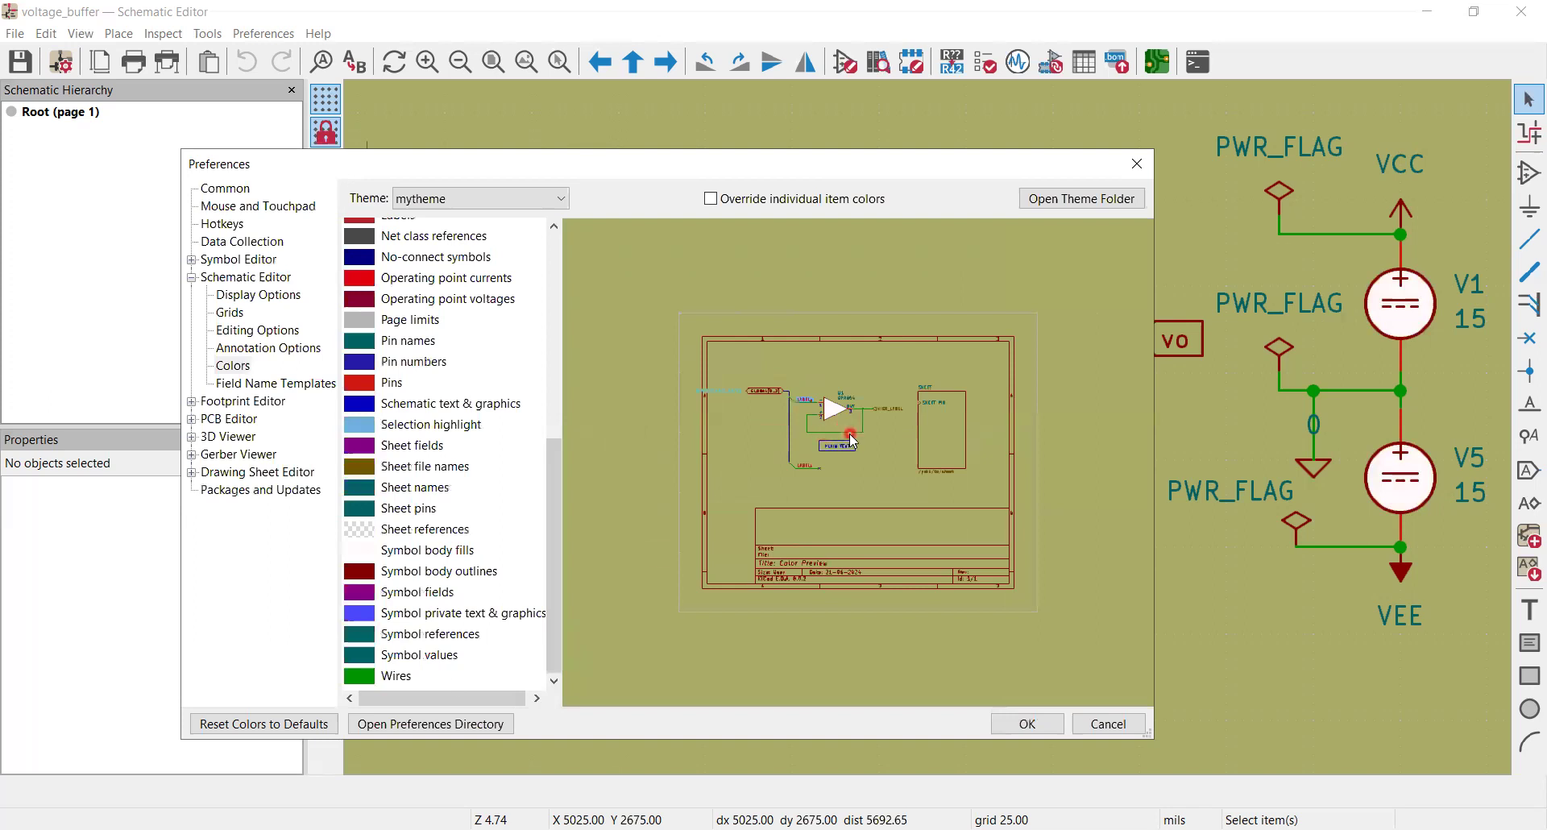
pyautogui.click(364, 677)
pyautogui.click(776, 504)
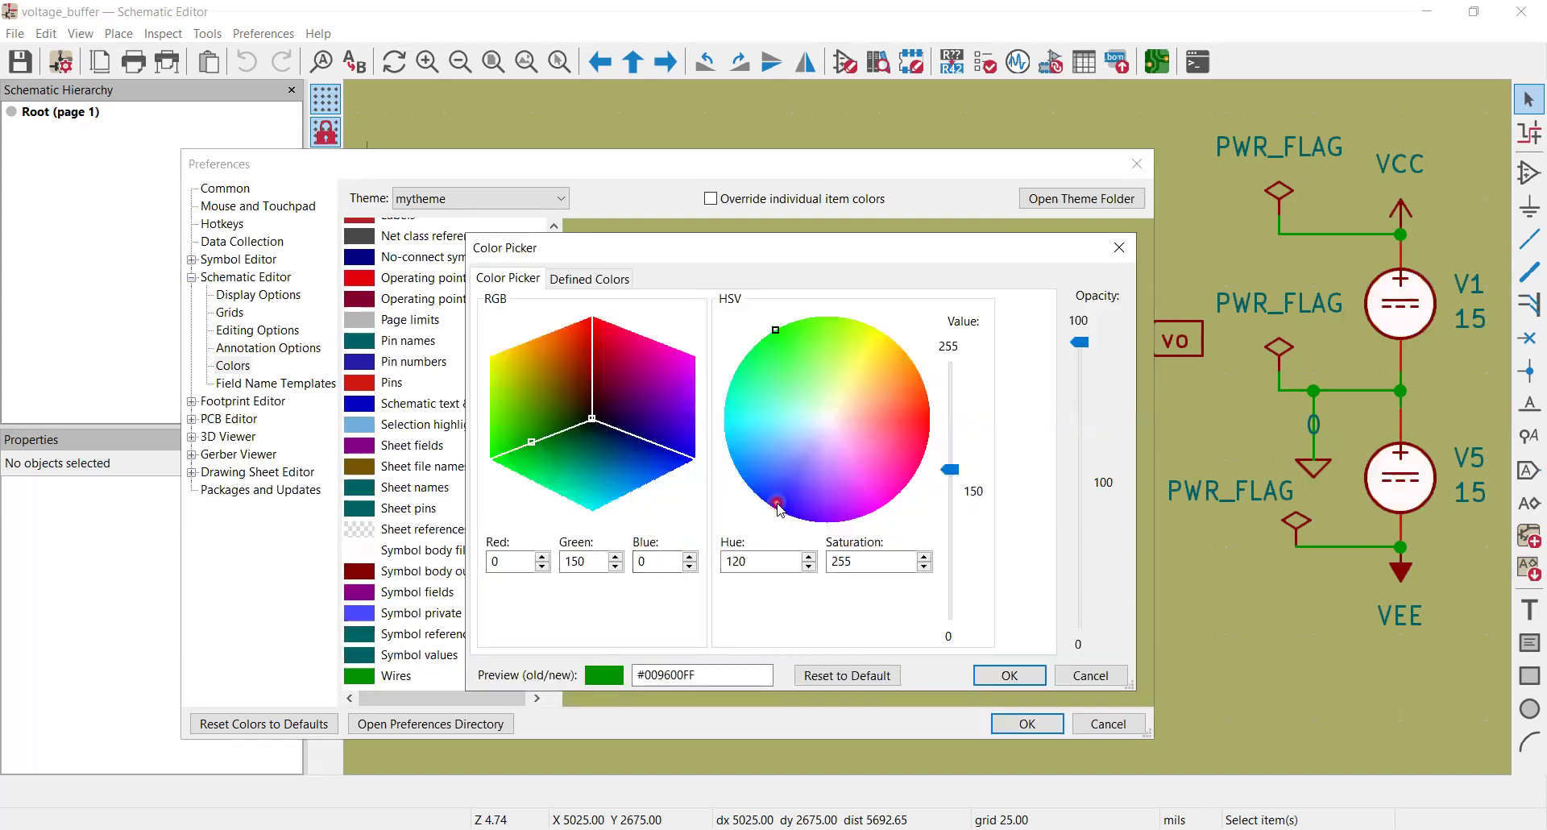
pyautogui.moveTo(969, 474); pyautogui.dragTo(974, 641)
pyautogui.click(997, 677)
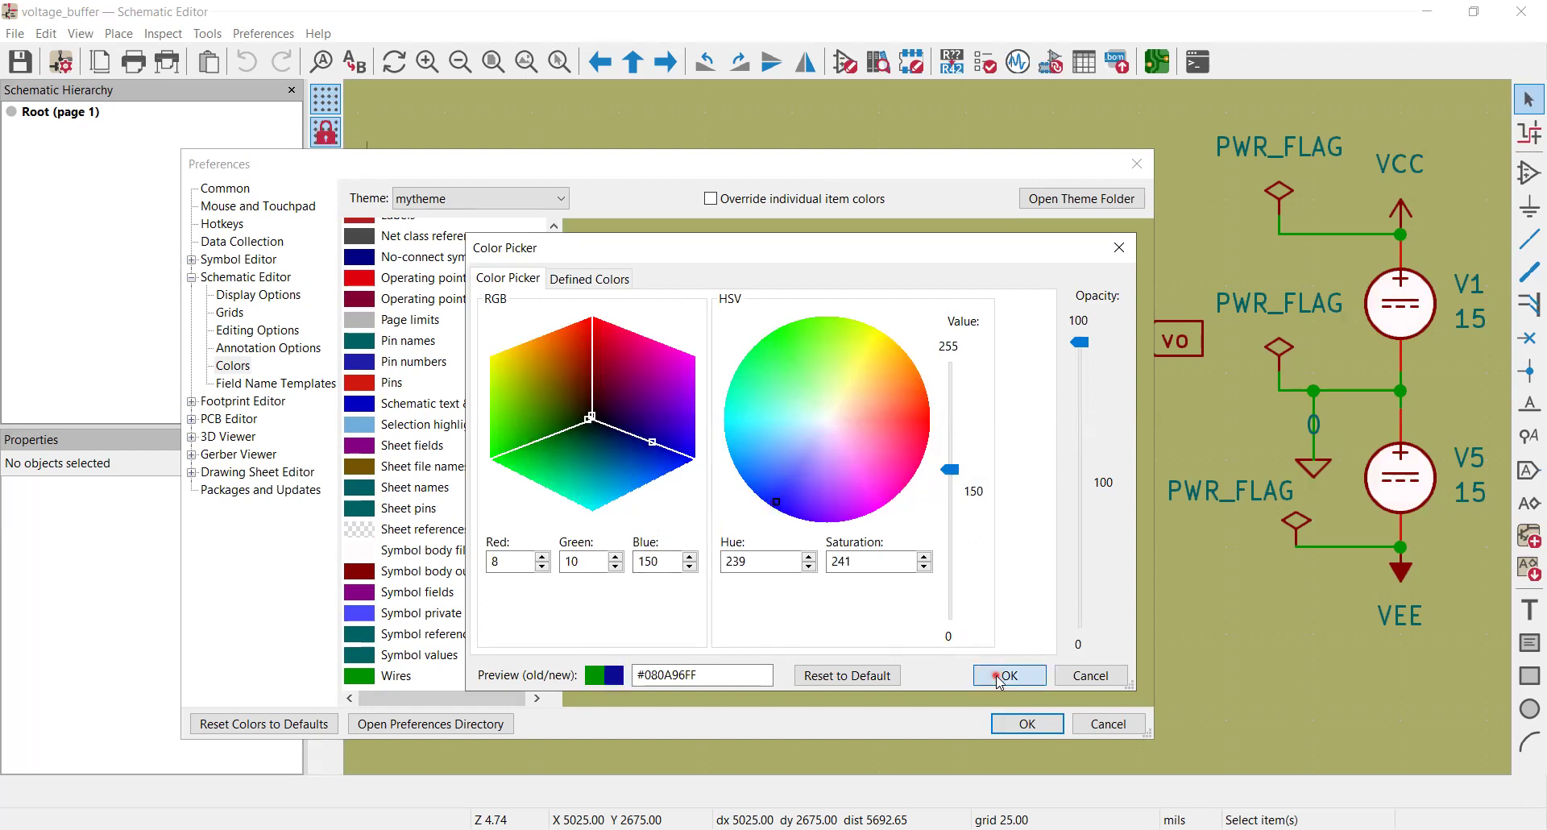
pyautogui.click(1018, 725)
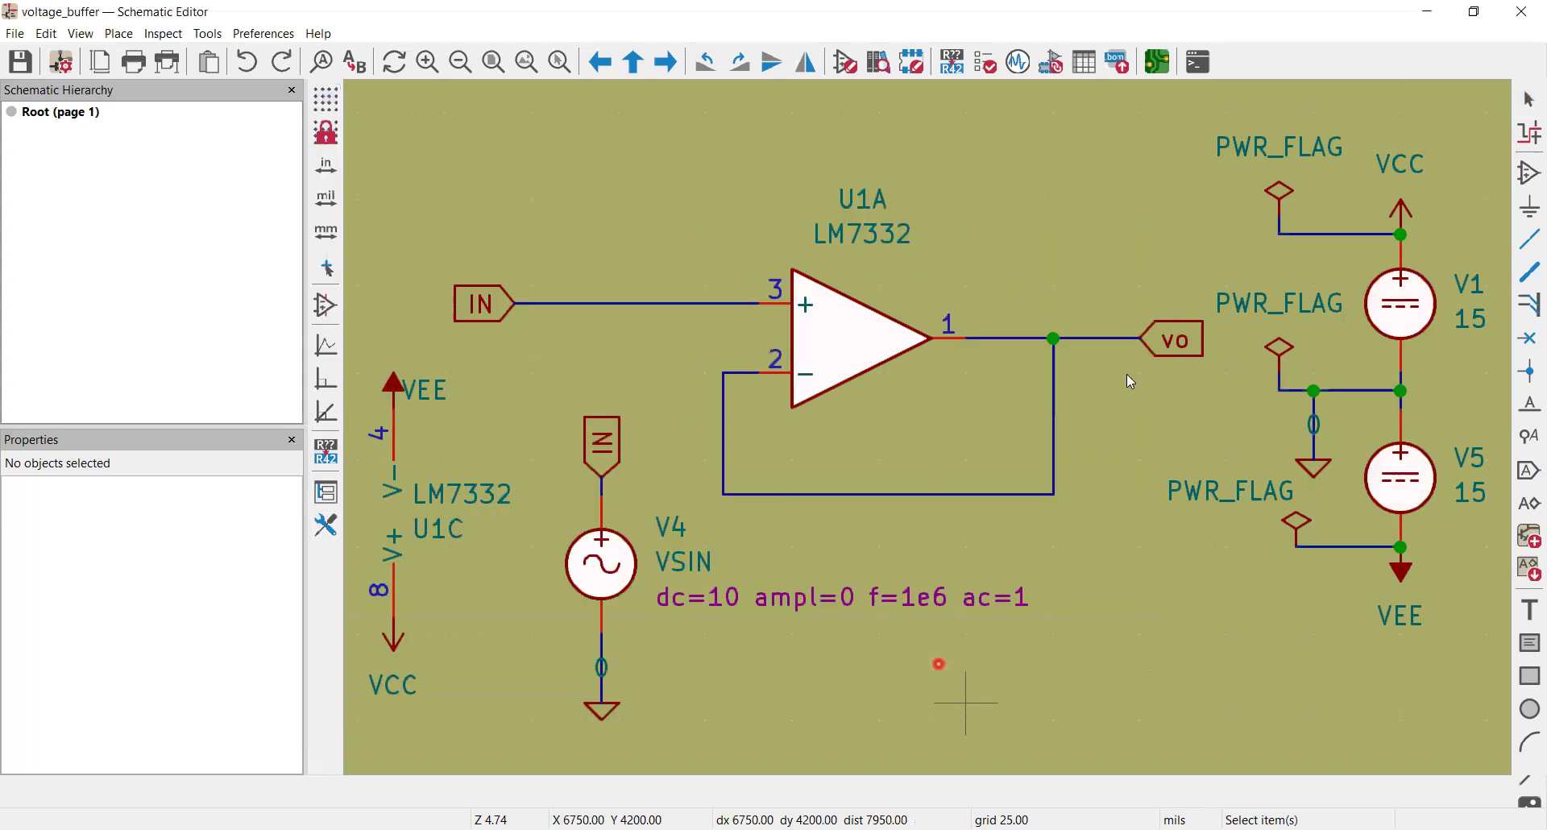
pyautogui.click(1075, 438)
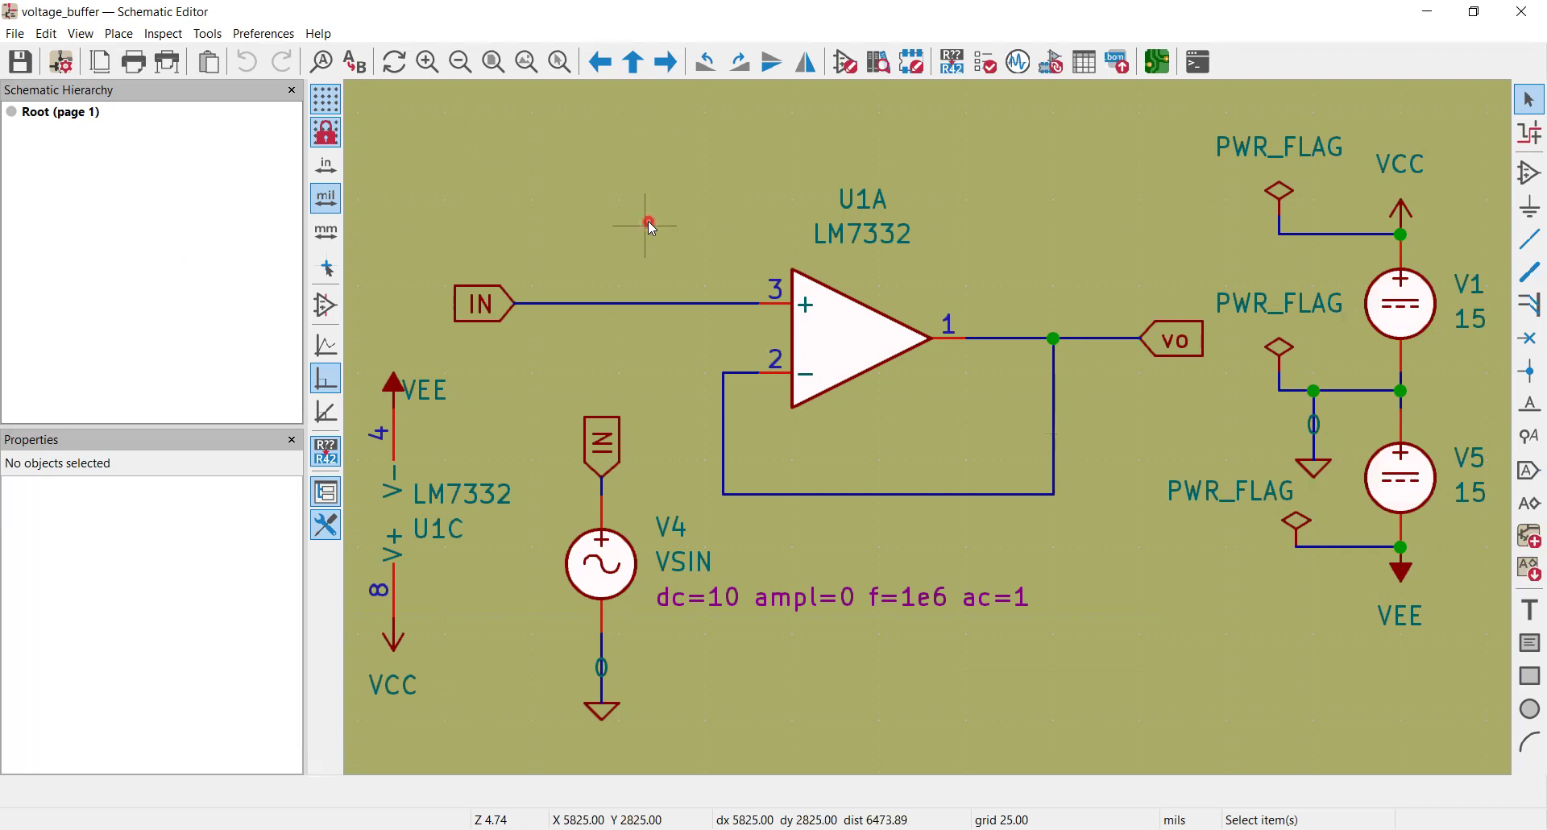
# Reopen the color preferences and set the mytheme Background to pale lavender #EFEAFFFF with hue 253, saturation 20 and value 255
pyautogui.click(268, 35)
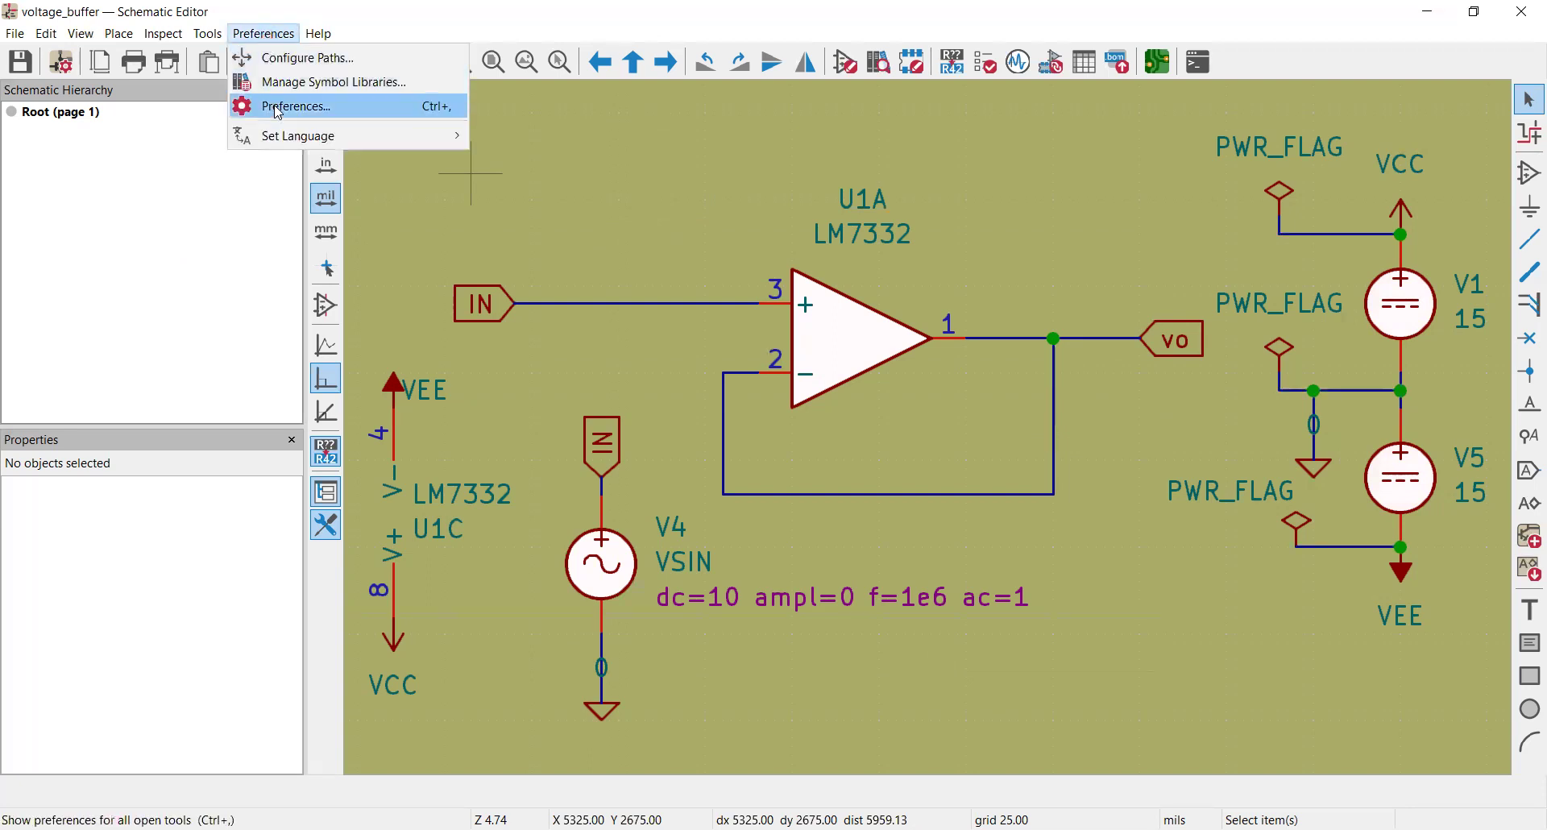
pyautogui.click(445, 136)
pyautogui.click(460, 214)
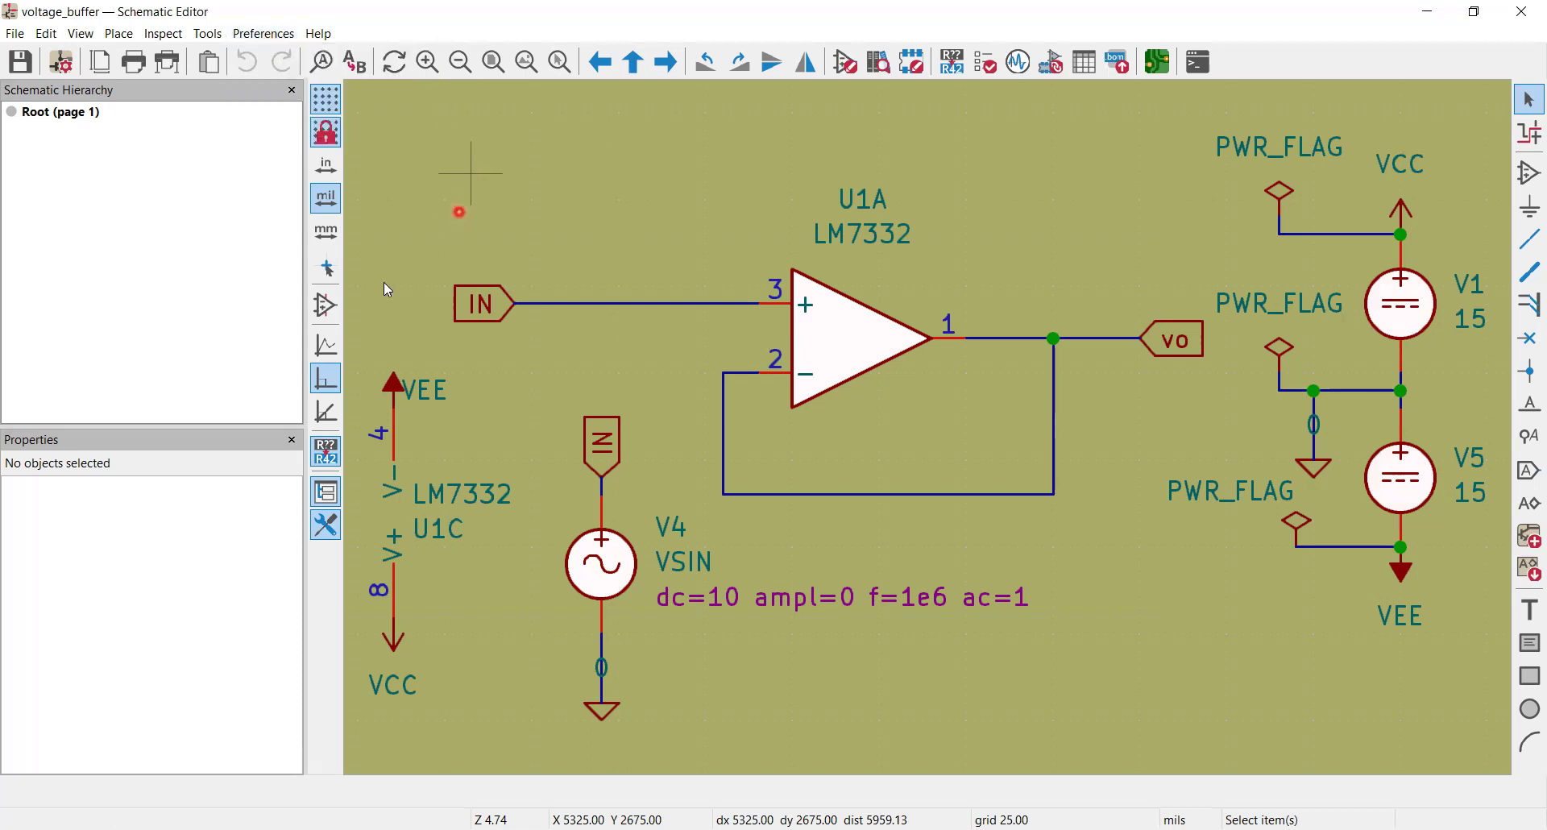
pyautogui.hotkey('ctrl', ',')
pyautogui.click(362, 271)
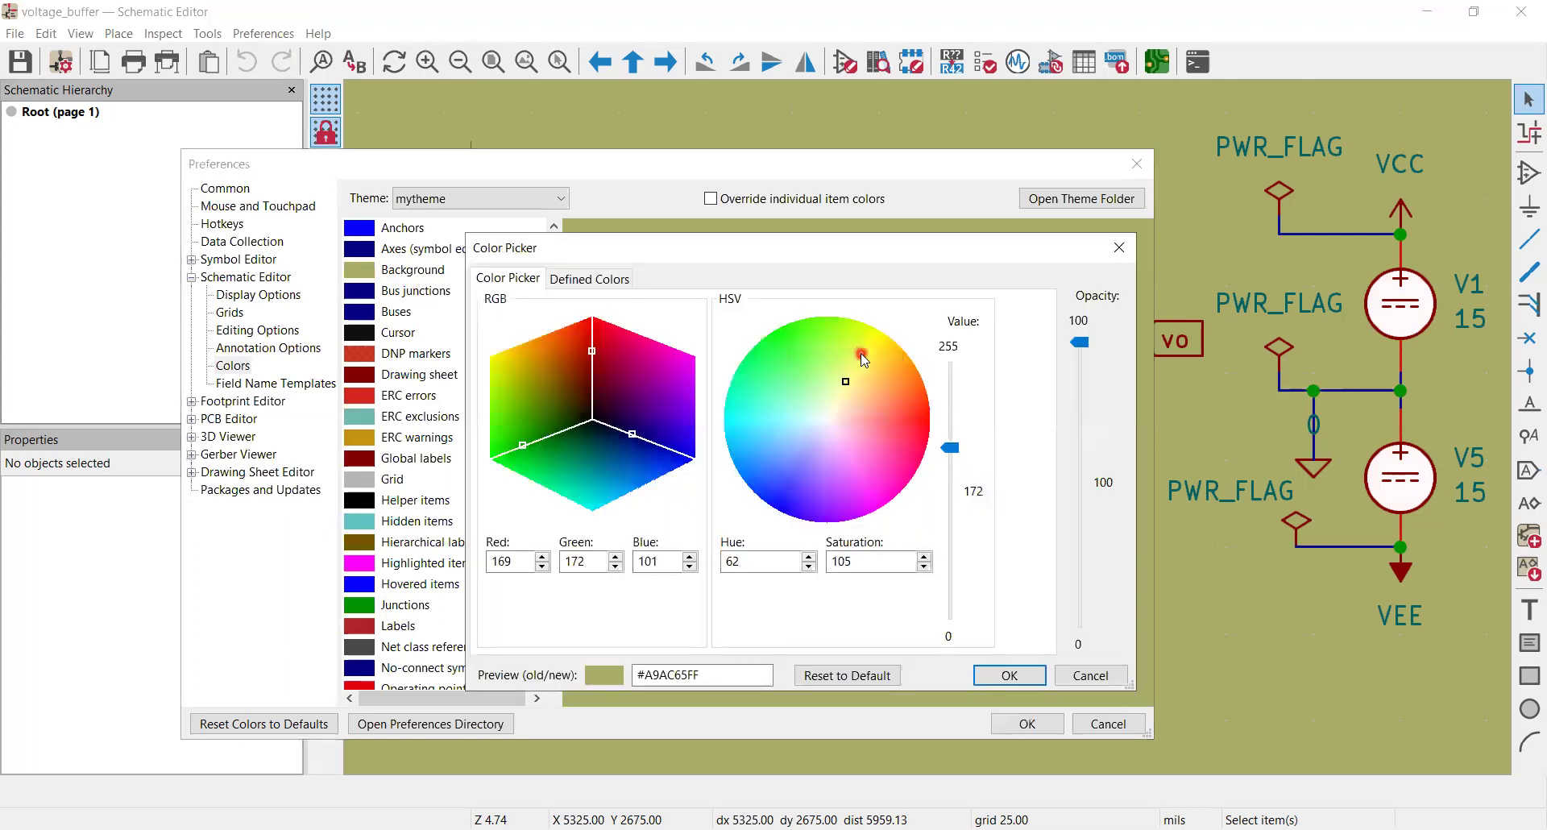
pyautogui.click(861, 353)
pyautogui.click(817, 419)
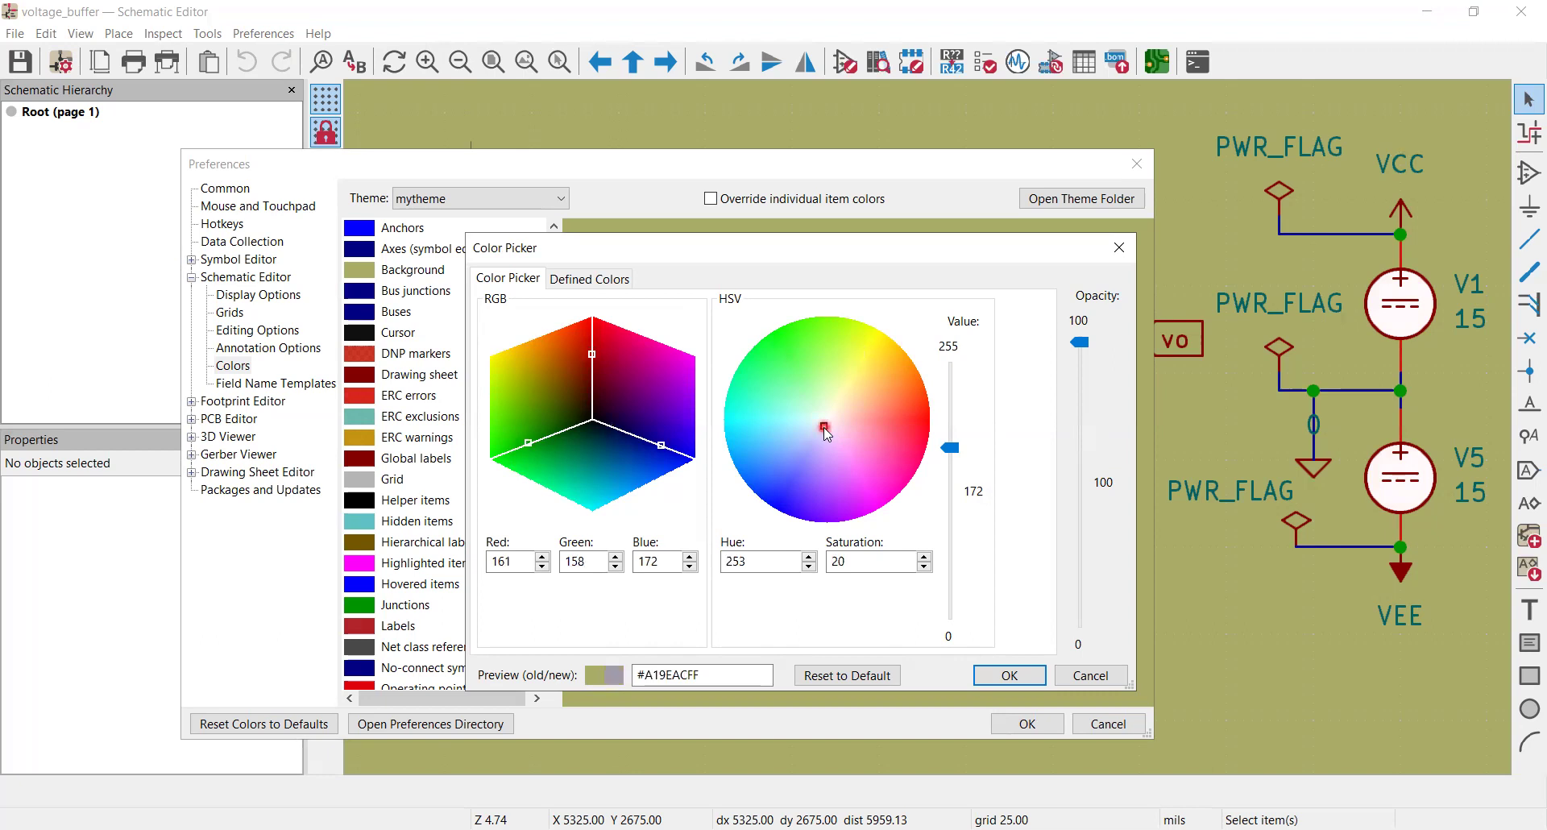
pyautogui.click(950, 447)
pyautogui.moveTo(950, 447); pyautogui.dragTo(947, 346)
pyautogui.click(622, 685)
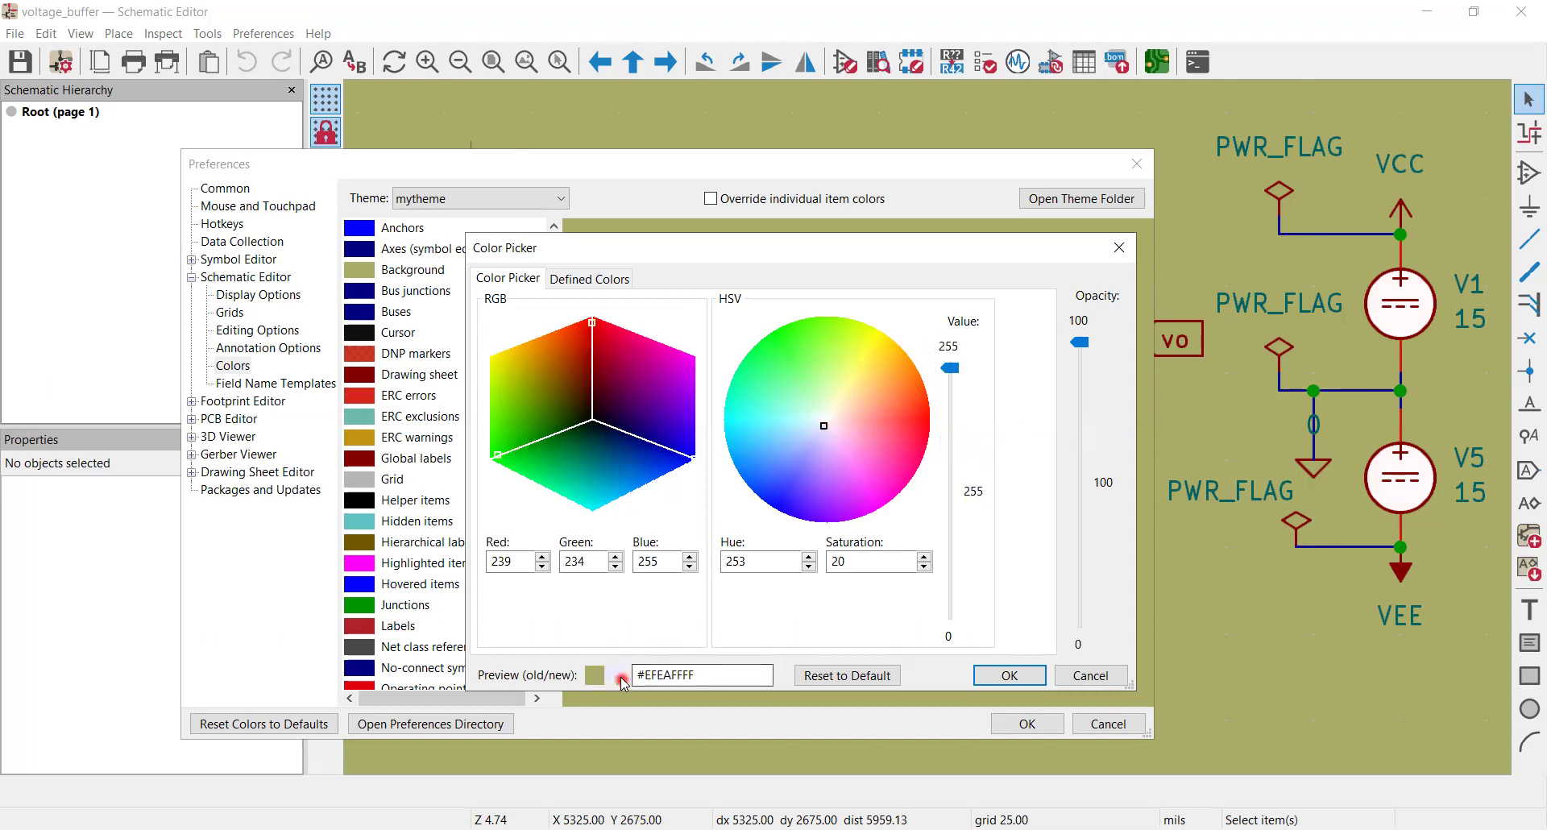
# Try a strong blue Background color #383CF3FF by adjusting the RGB components to red 56, green 60 and blue 243
pyautogui.click(587, 326)
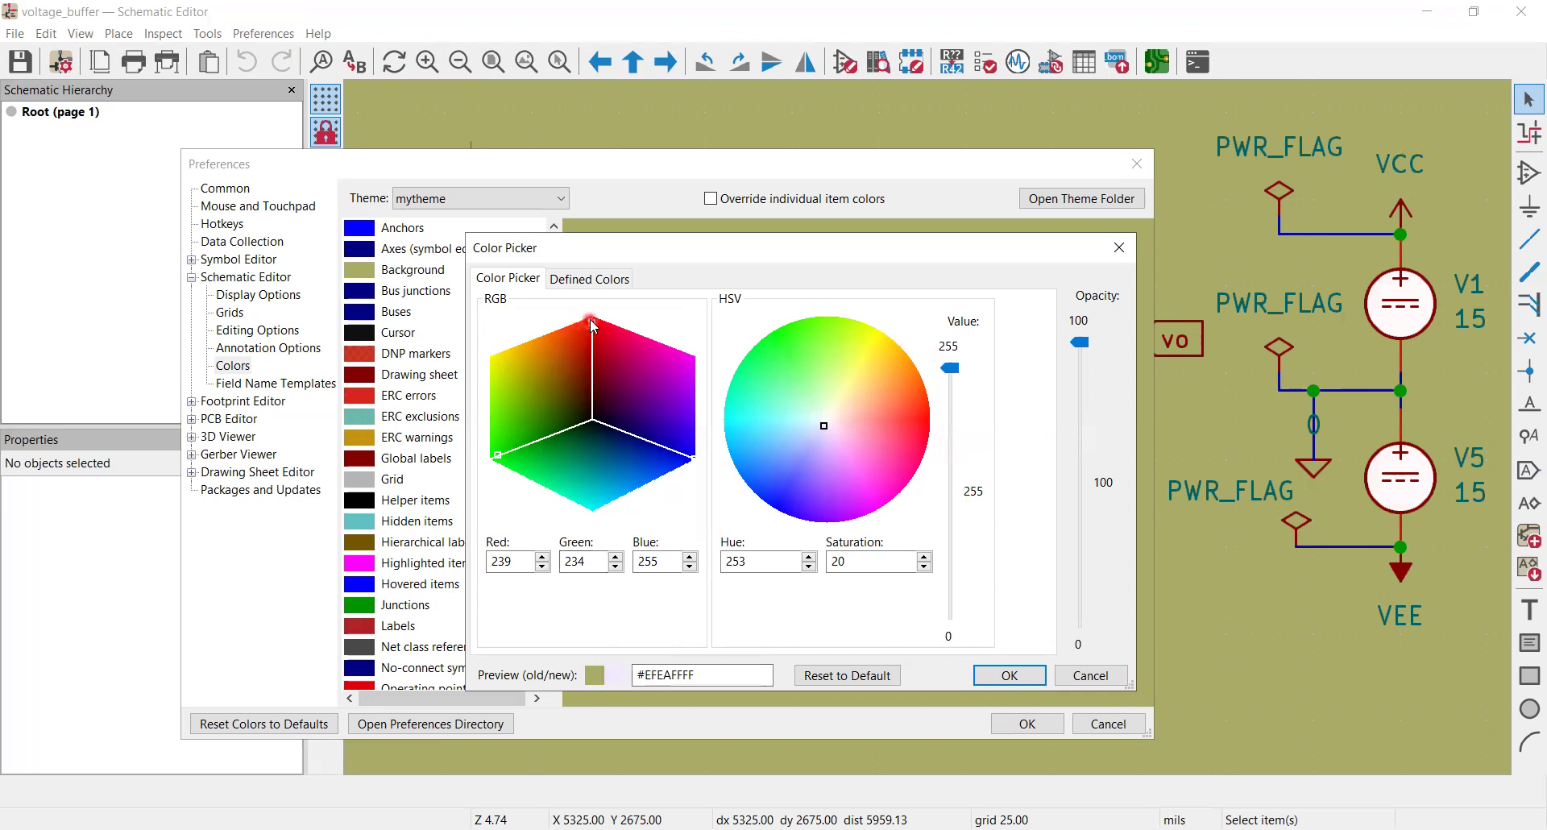
pyautogui.click(598, 444)
pyautogui.moveTo(599, 433); pyautogui.dragTo(597, 400)
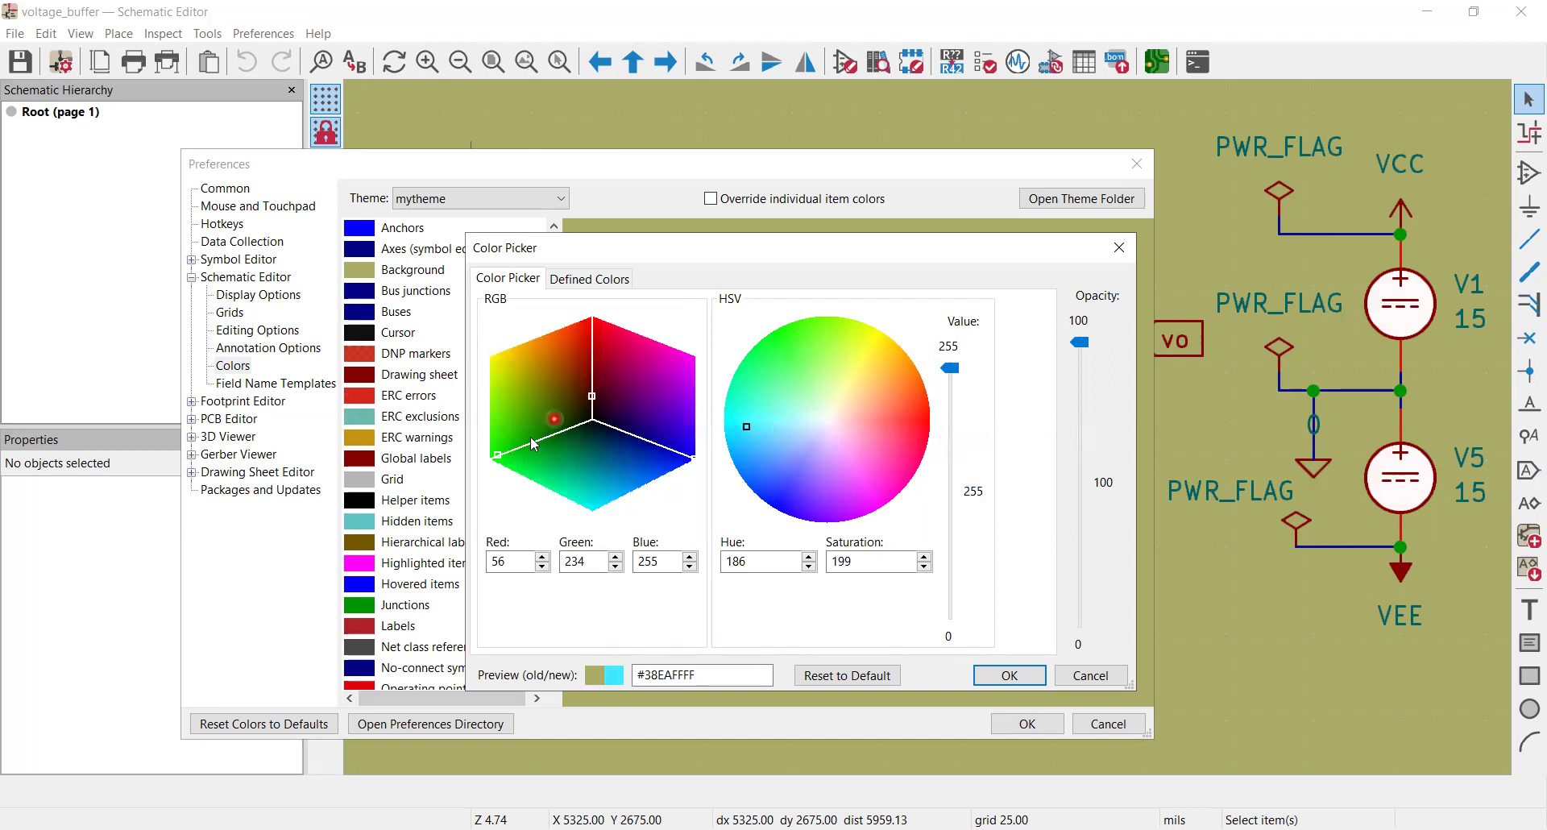
pyautogui.click(498, 455)
pyautogui.moveTo(498, 455)
pyautogui.mouseDown()
pyautogui.moveTo(583, 418)
pyautogui.moveTo(568, 429)
pyautogui.mouseUp()
pyautogui.click(675, 442)
pyautogui.moveTo(677, 446); pyautogui.dragTo(704, 462)
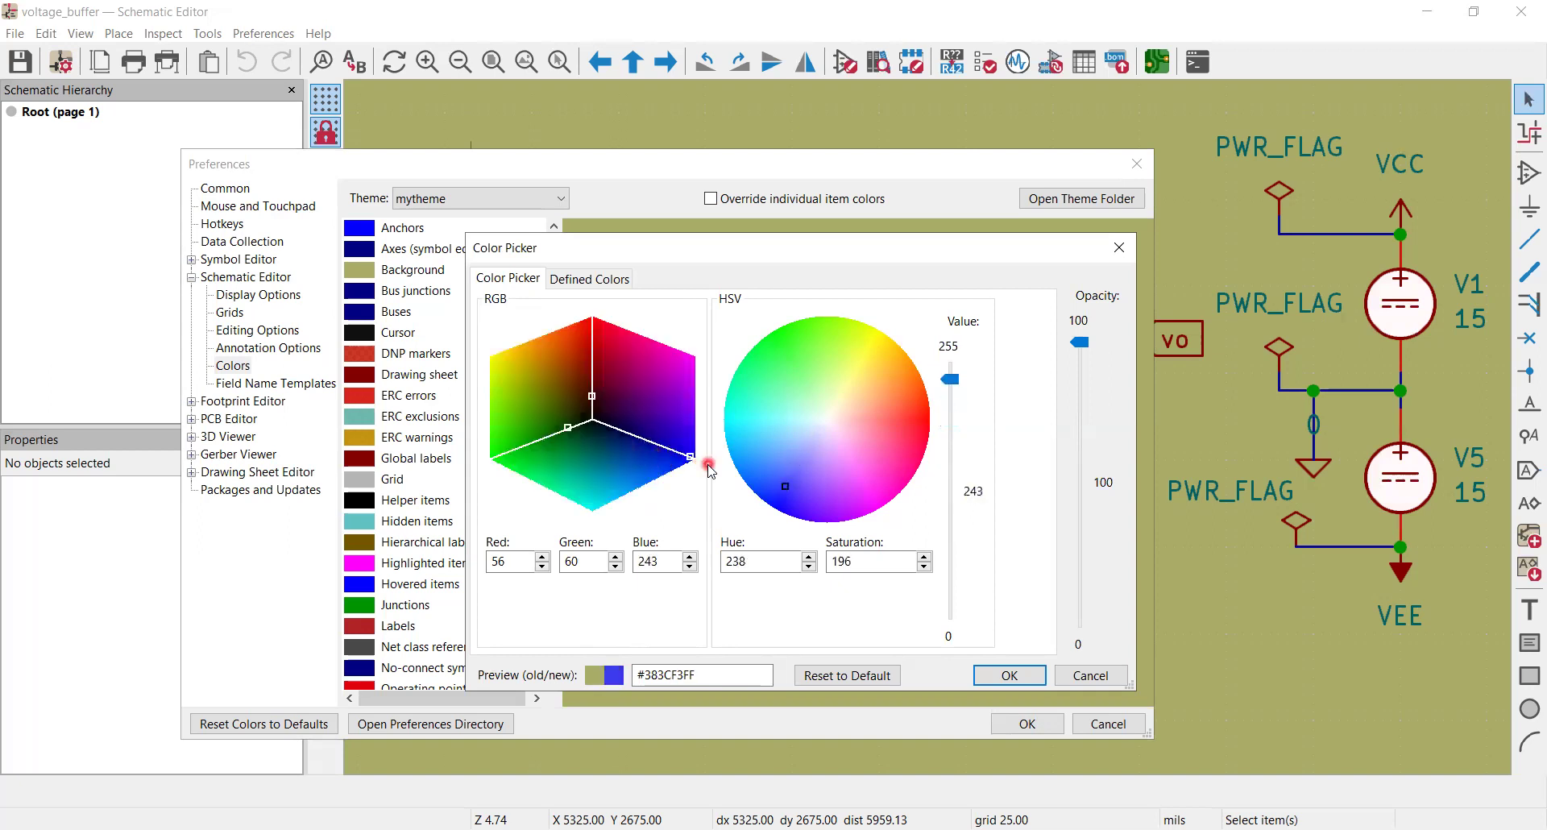
# Set the Background color to near-white #F7FFFFFF with hue 180, saturation 8 and value 255, and apply the preferences
pyautogui.moveTo(568, 433); pyautogui.dragTo(476, 469)
pyautogui.moveTo(596, 400); pyautogui.dragTo(592, 323)
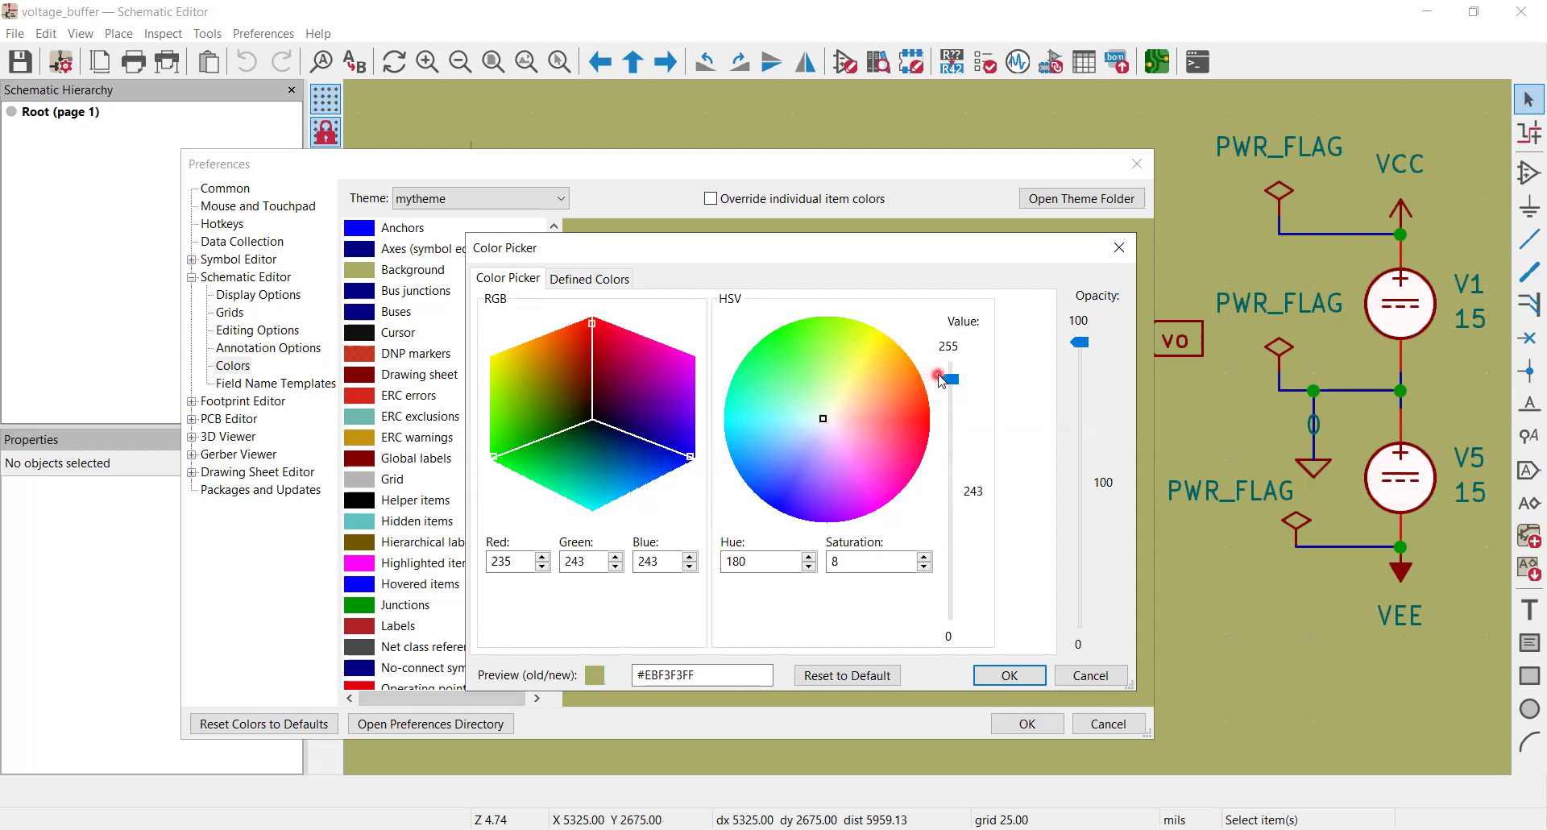
pyautogui.moveTo(951, 379); pyautogui.dragTo(953, 360)
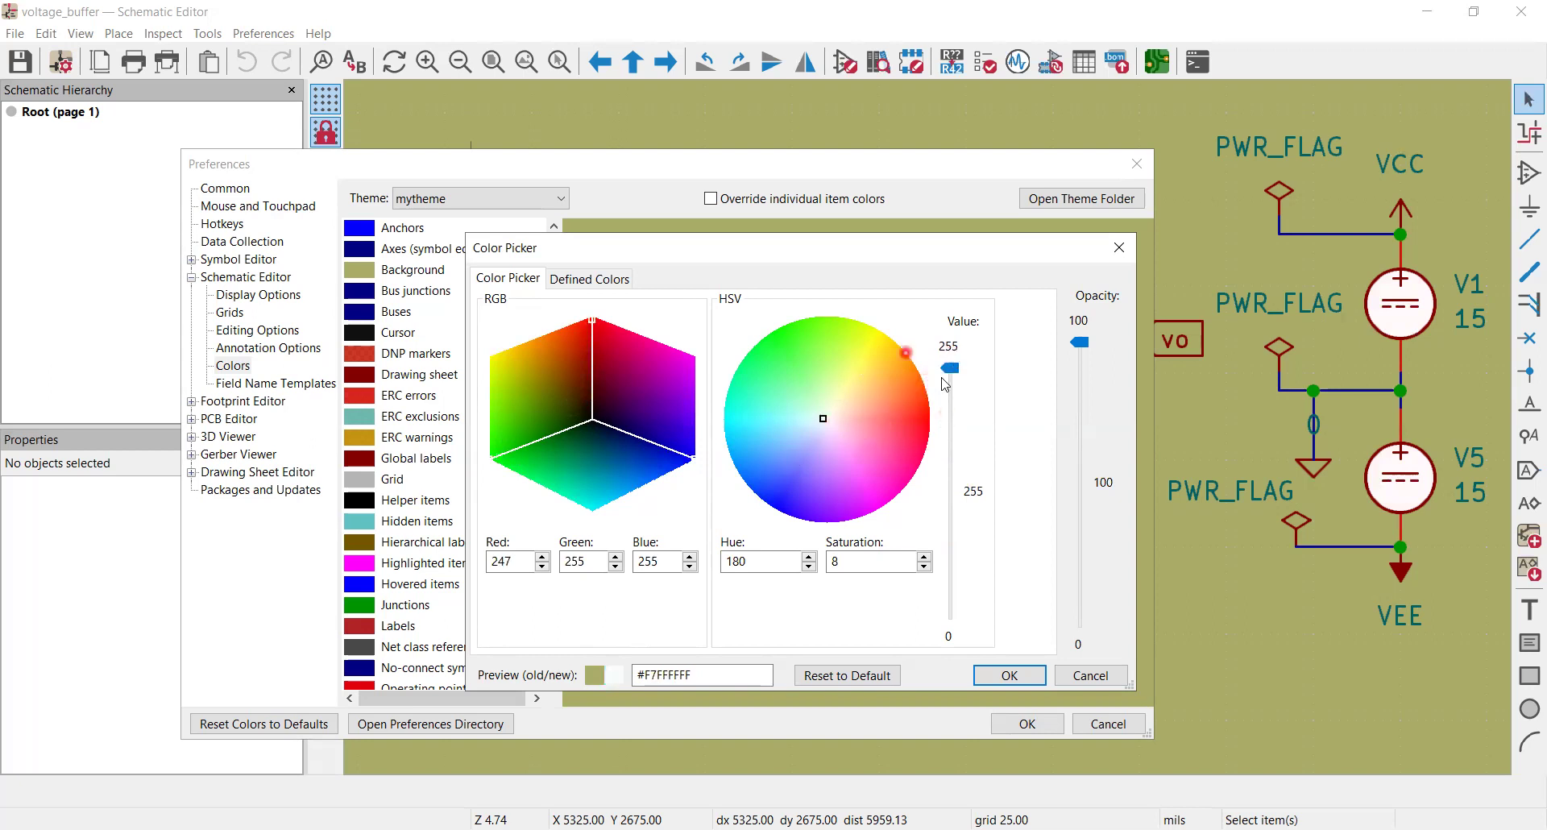
pyautogui.click(1024, 679)
pyautogui.click(1024, 678)
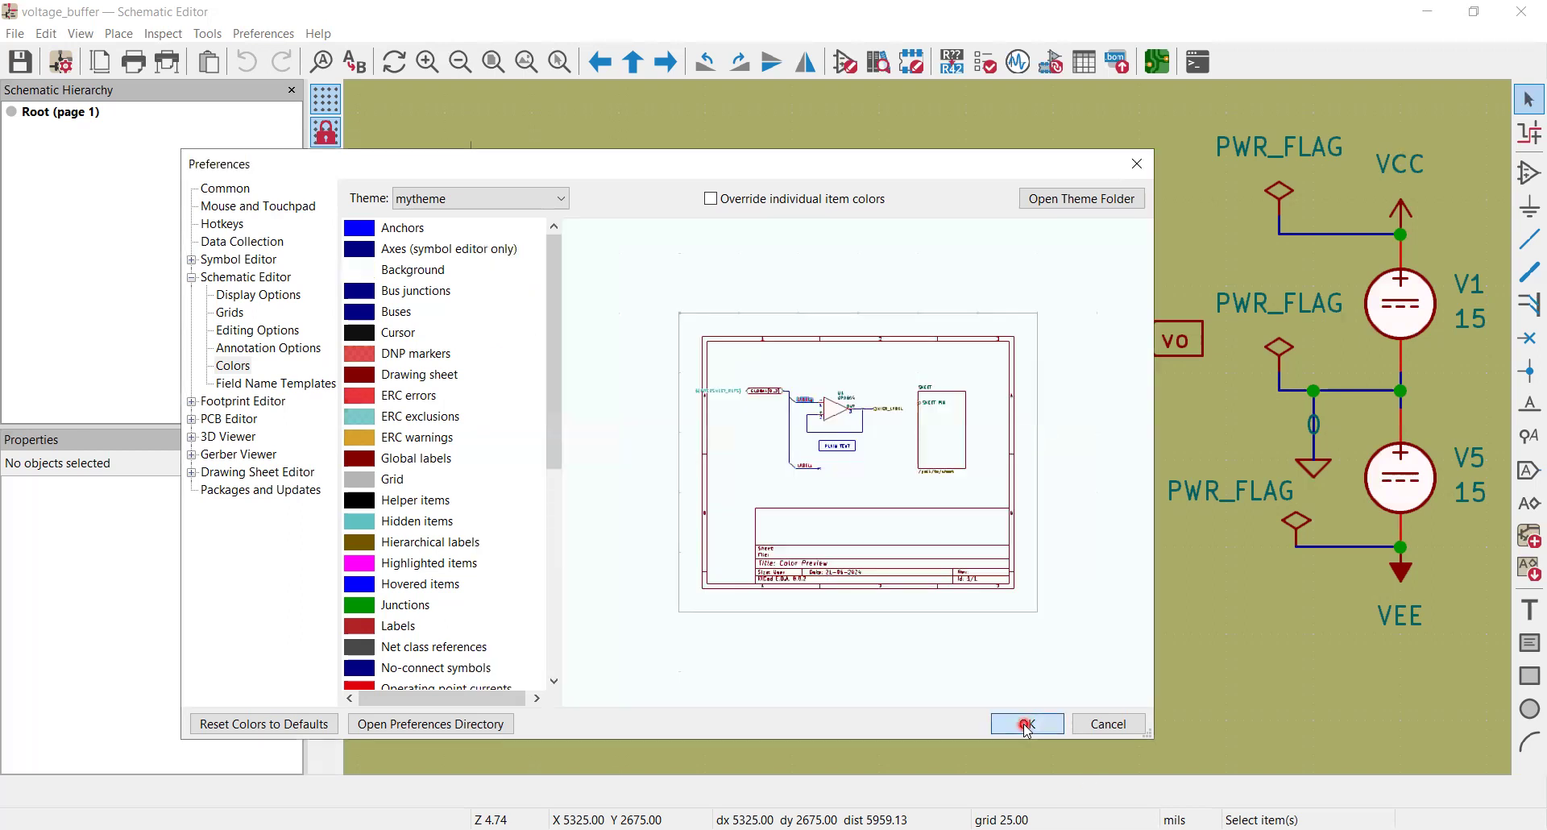
pyautogui.click(1026, 724)
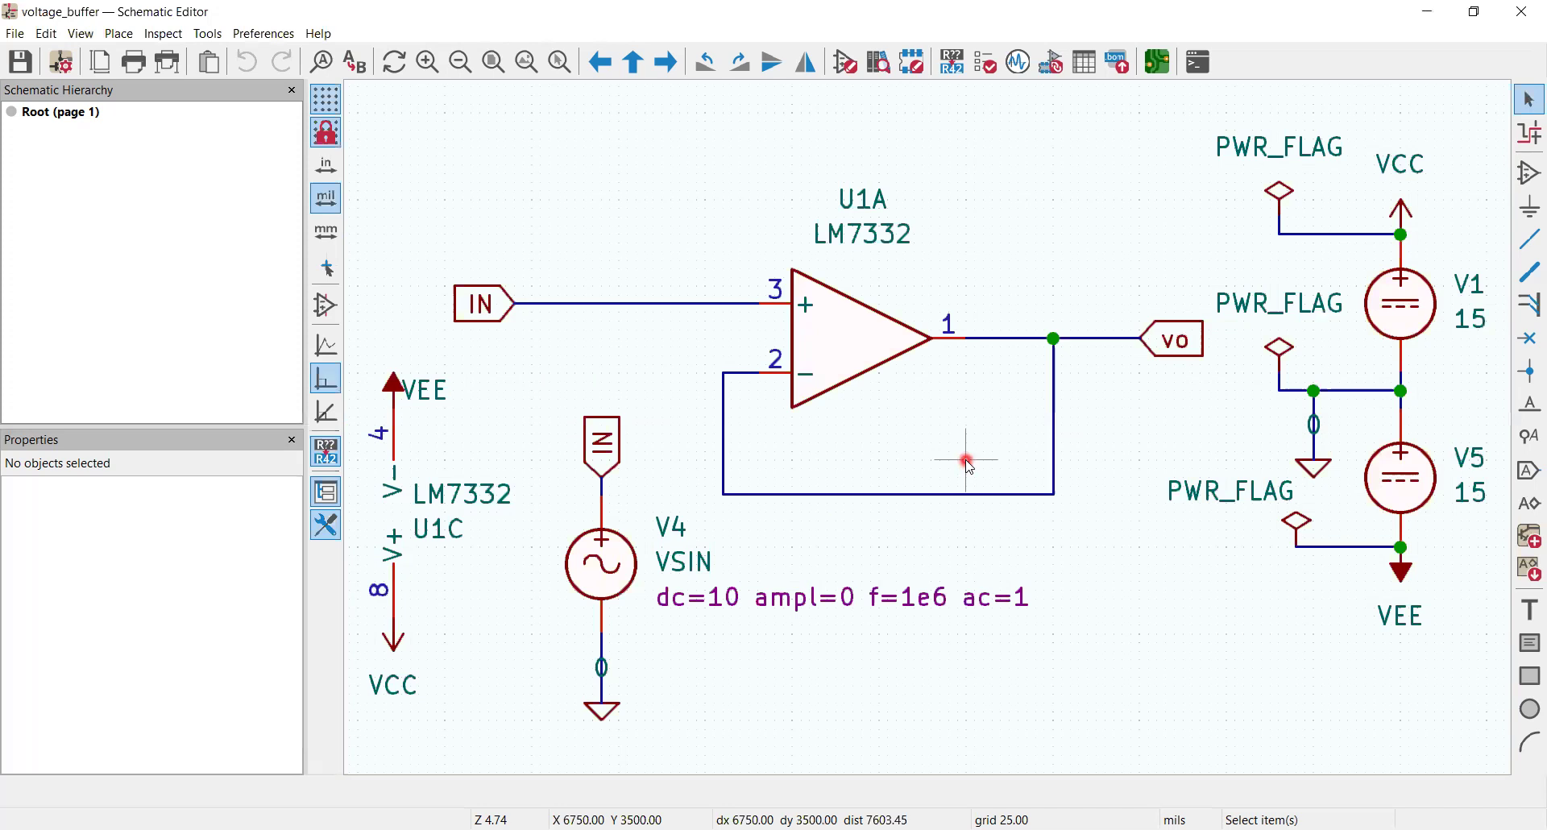